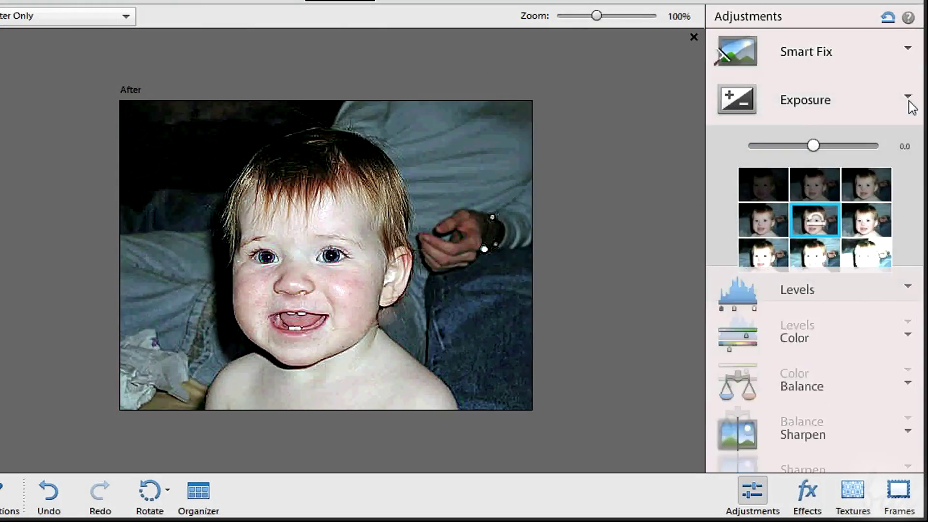
Expand and collapse the Exposure, Levels, Balance and Color adjustment panels in Quick mode.
left_click(909, 101)
left_click(840, 160)
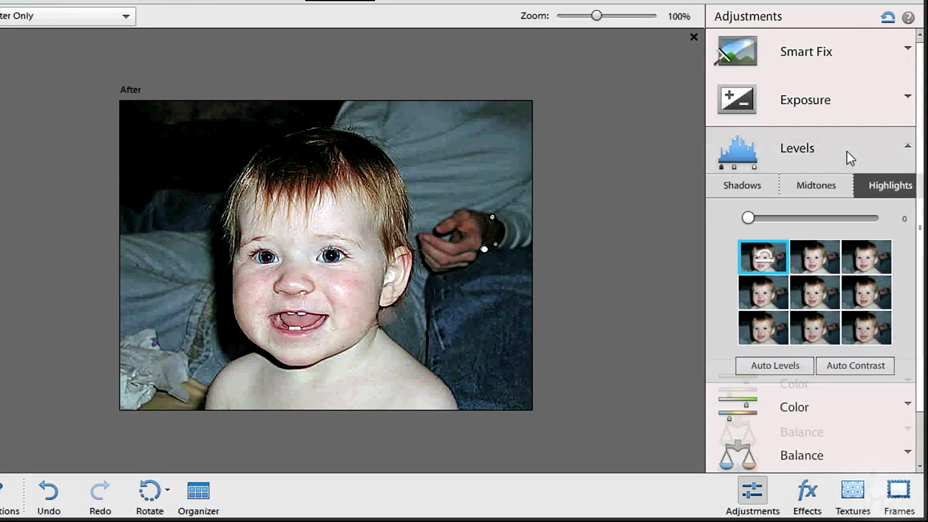
left_click(846, 153)
left_click(824, 258)
left_click(825, 196)
left_click(824, 196)
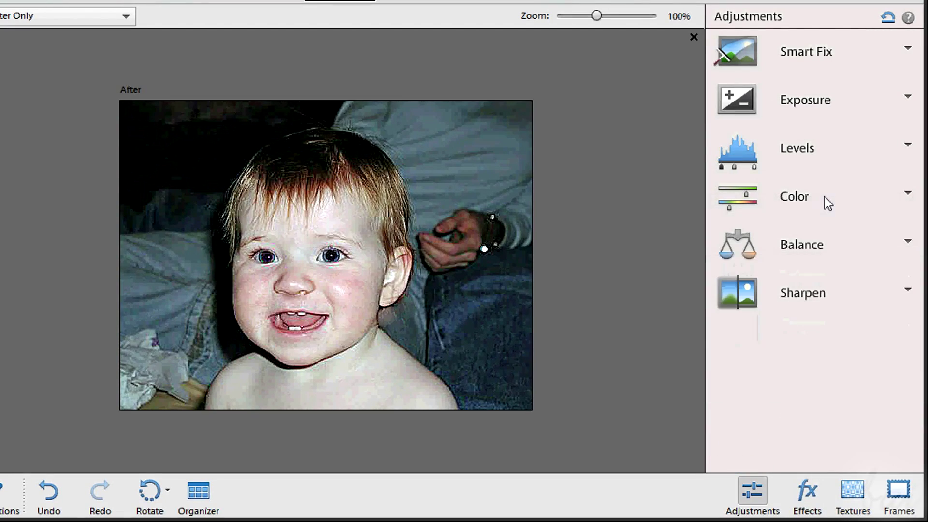
left_click(825, 196)
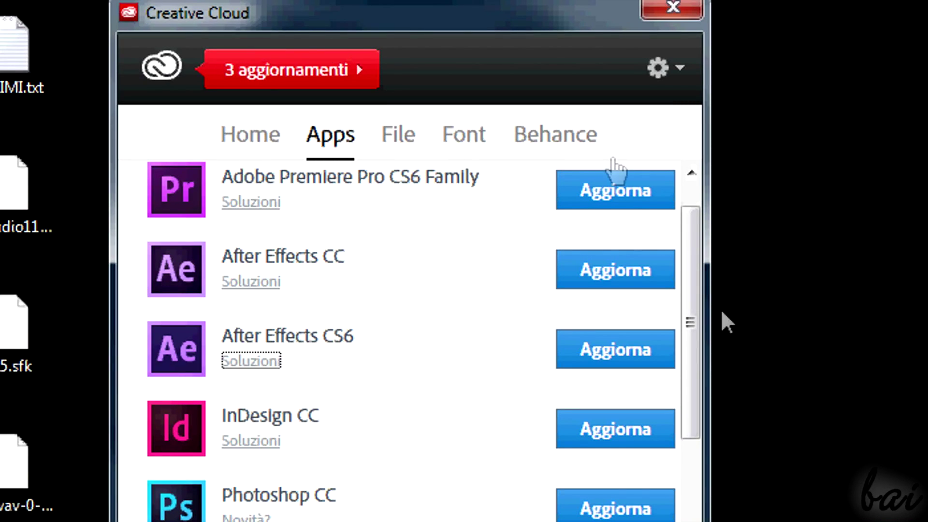
left_click_drag(694, 263, 692, 521)
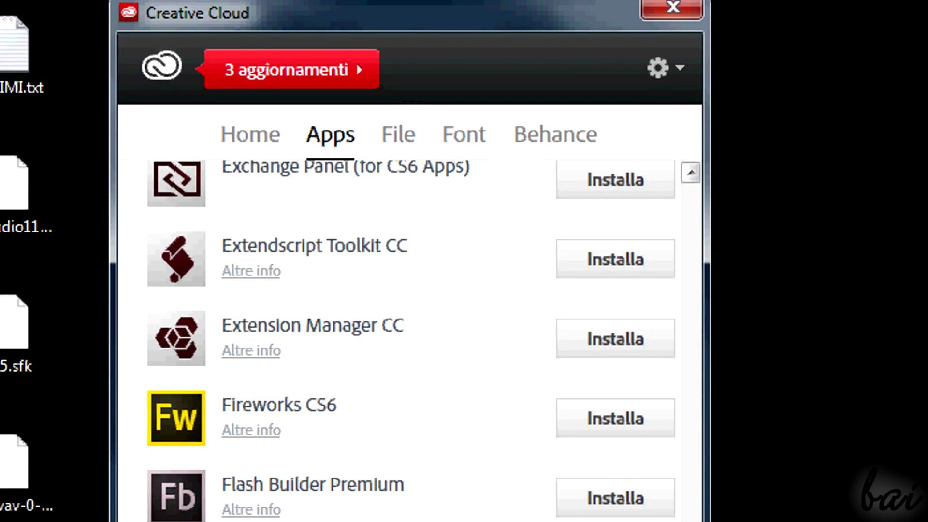
scroll(410, 338, "up", 10)
scroll(411, 338, "up", 3)
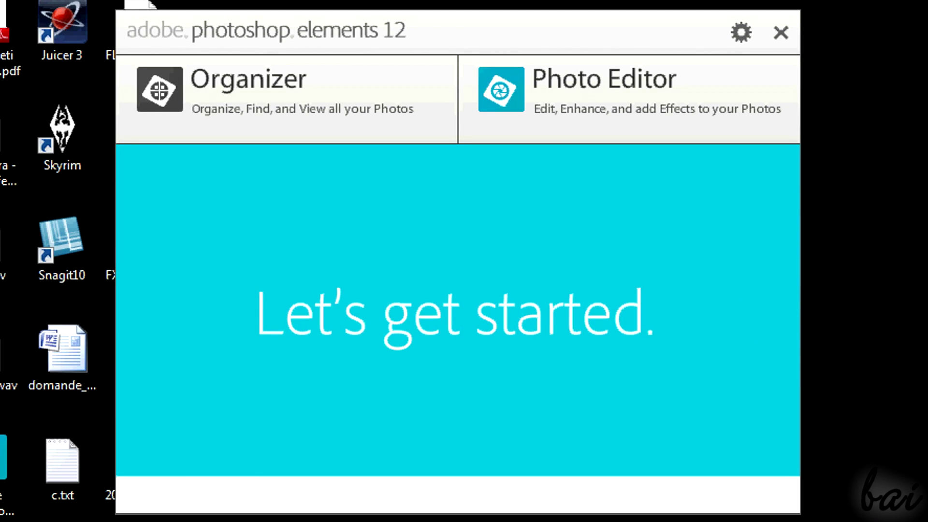
Go to the Organizer and browse the Sample and Sample Pictures folders.
left_click(766, 107)
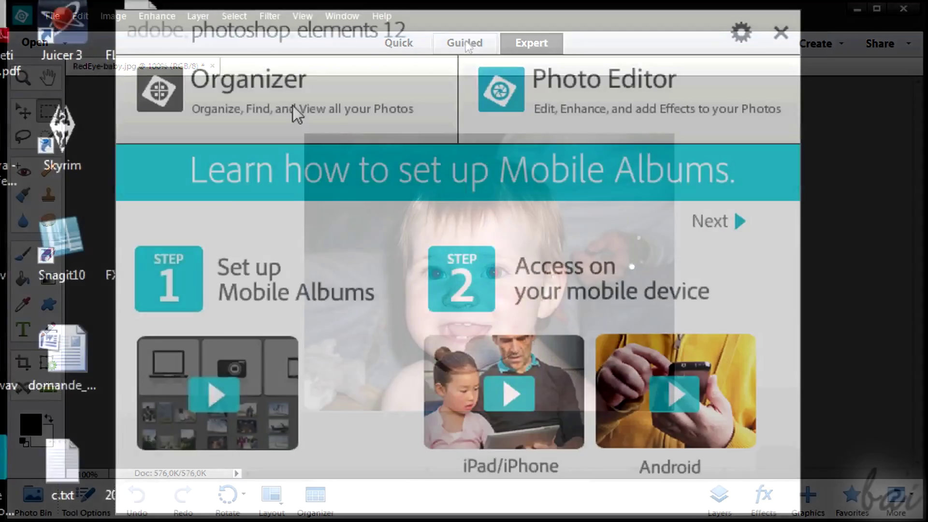
left_click(293, 106)
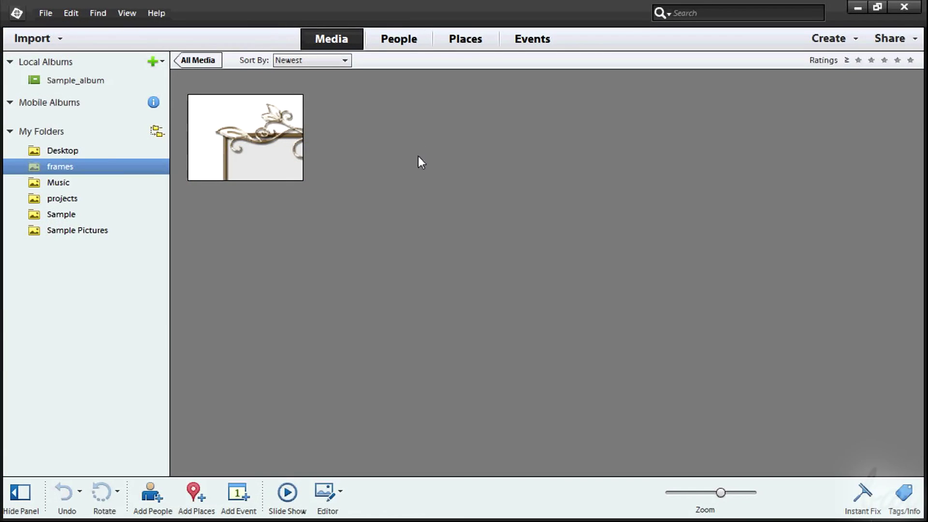
left_click(63, 212)
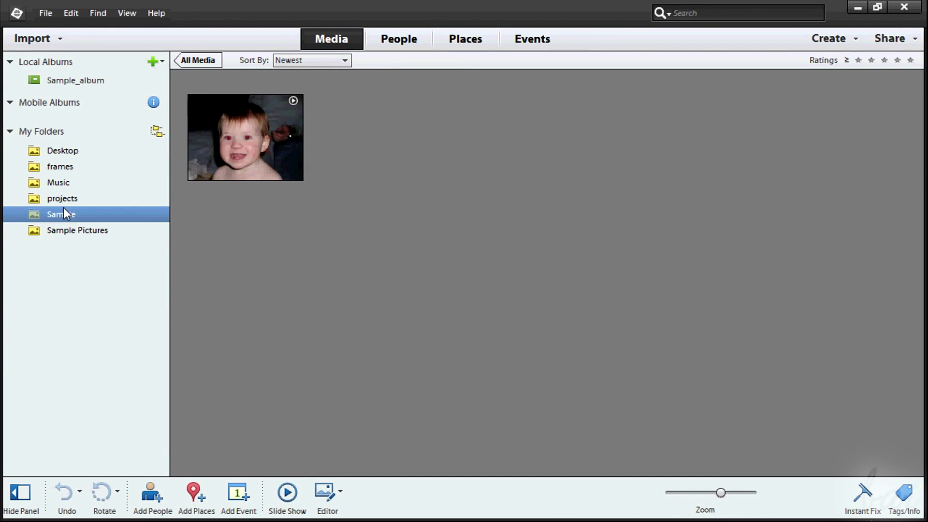
left_click(75, 230)
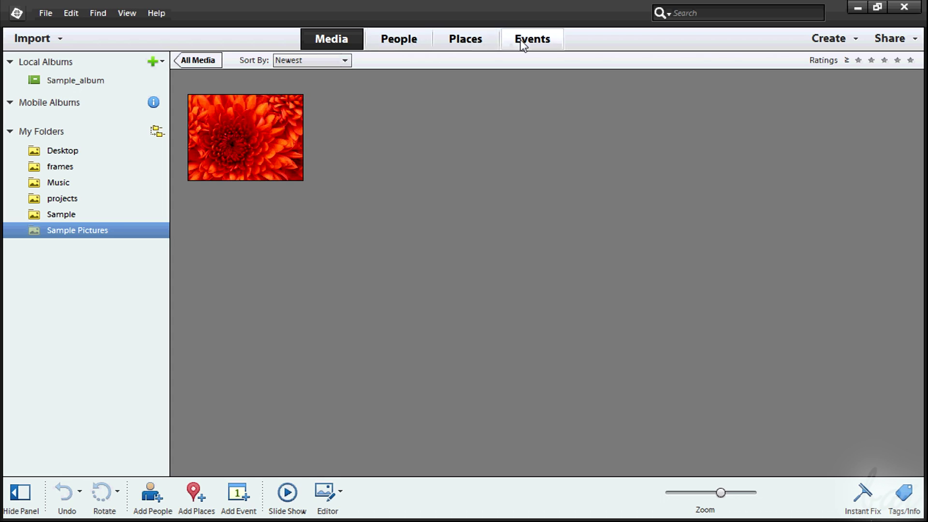
Browse the People, Places and Events views, then drag RedEye-baby.jpg into the Editor.
left_click(399, 39)
left_click(461, 39)
left_click(534, 41)
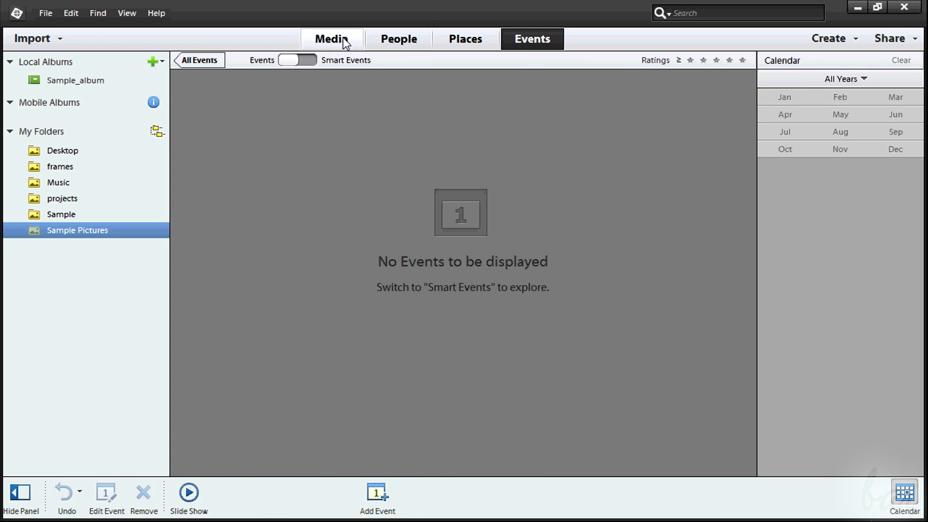
left_click(331, 37)
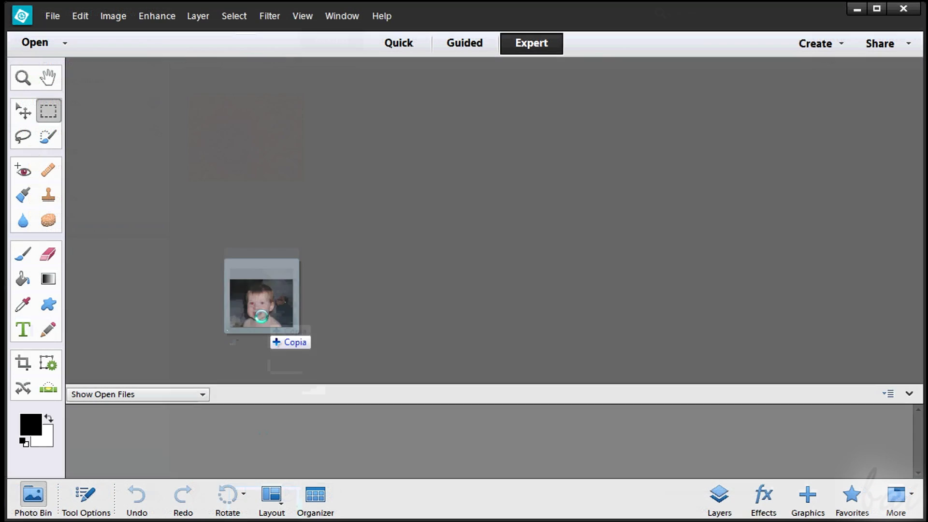
left_click_drag(262, 316, 263, 315)
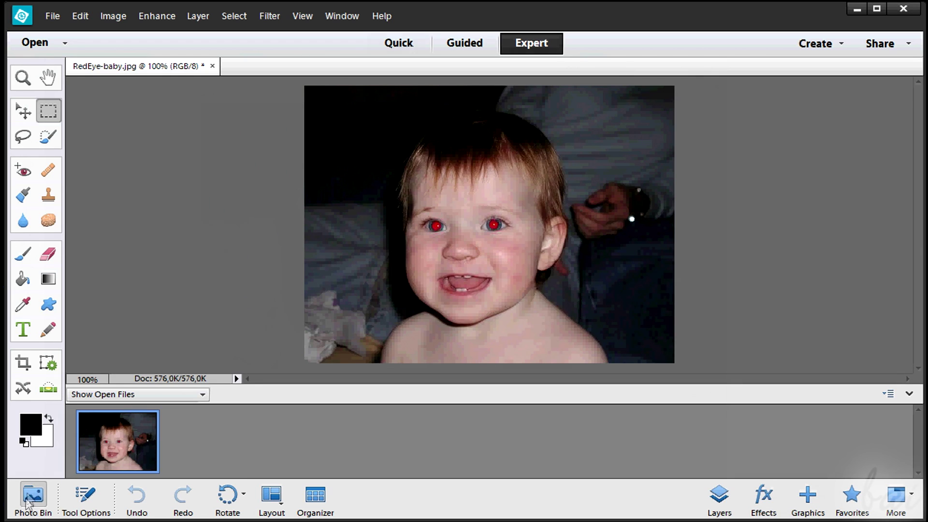
In Quick mode, nudge the Exposure slider on the baby photo.
left_click(399, 43)
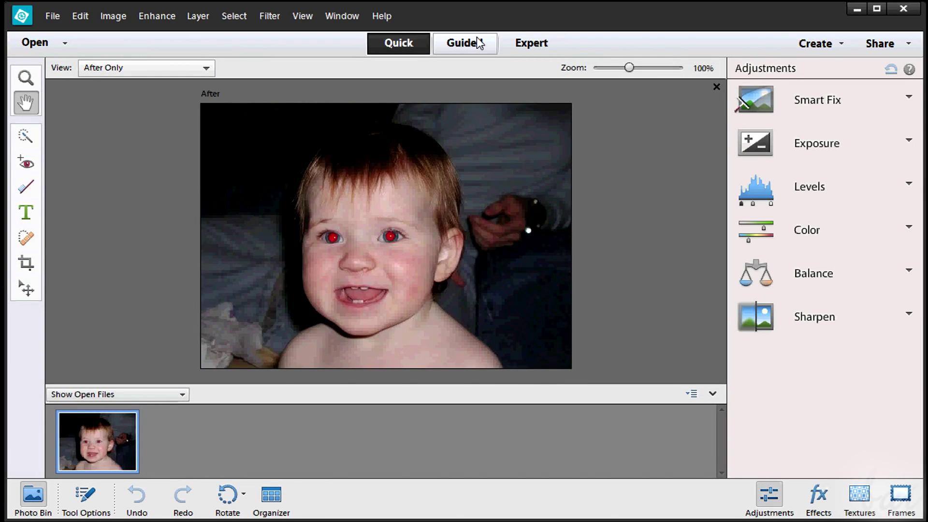
left_click(828, 151)
mouse_move(822, 191)
left_mouse_down()
mouse_move(807, 187)
mouse_move(845, 191)
mouse_move(826, 186)
left_mouse_up()
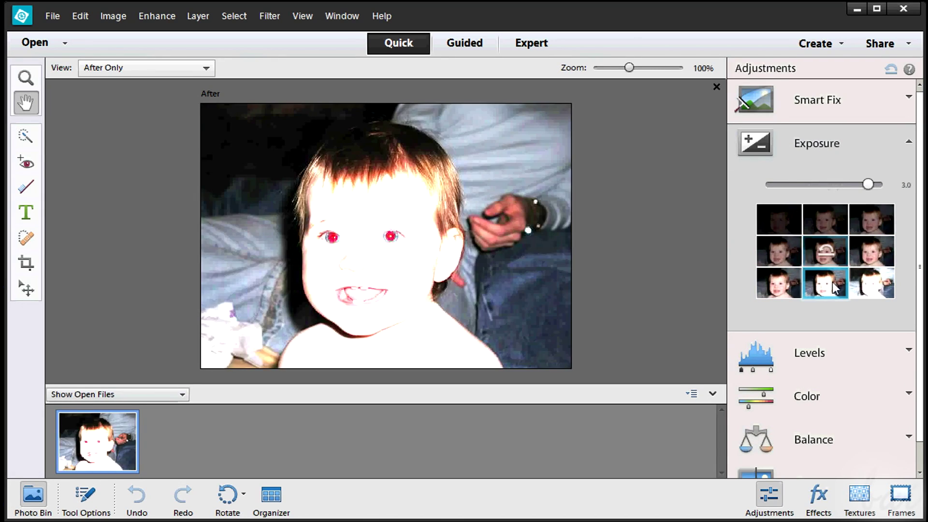
Raise the Shadows with the Guided Lighten and Darken touchup, then return to Quick via Expert.
left_click(474, 48)
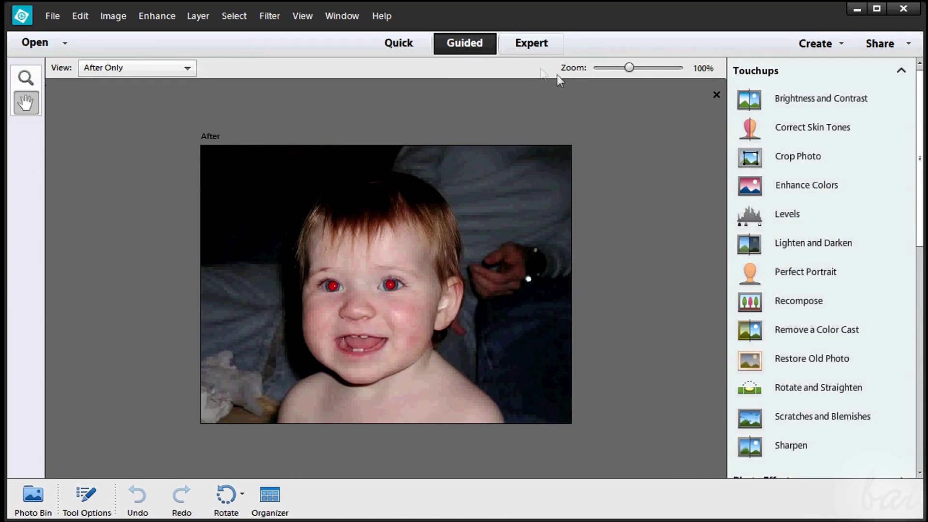
left_click(843, 253)
left_click_drag(795, 167, 855, 207)
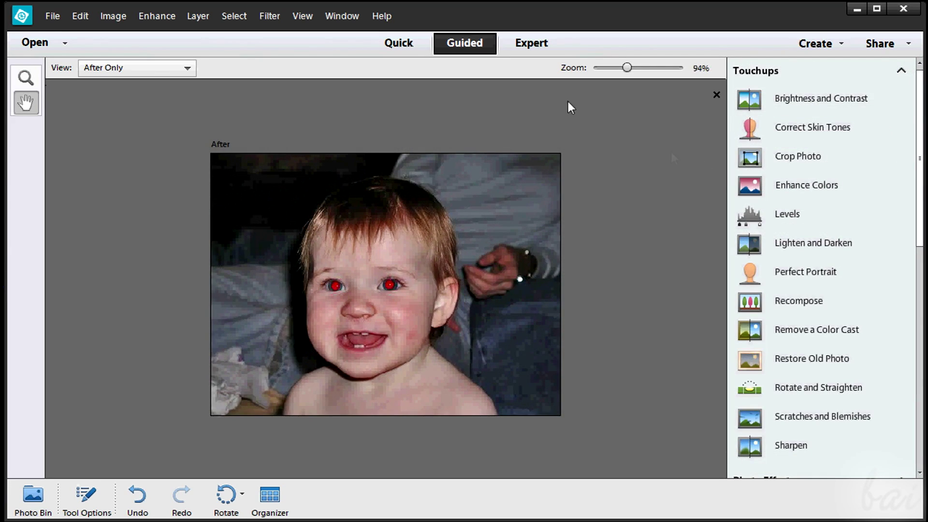
left_click(538, 46)
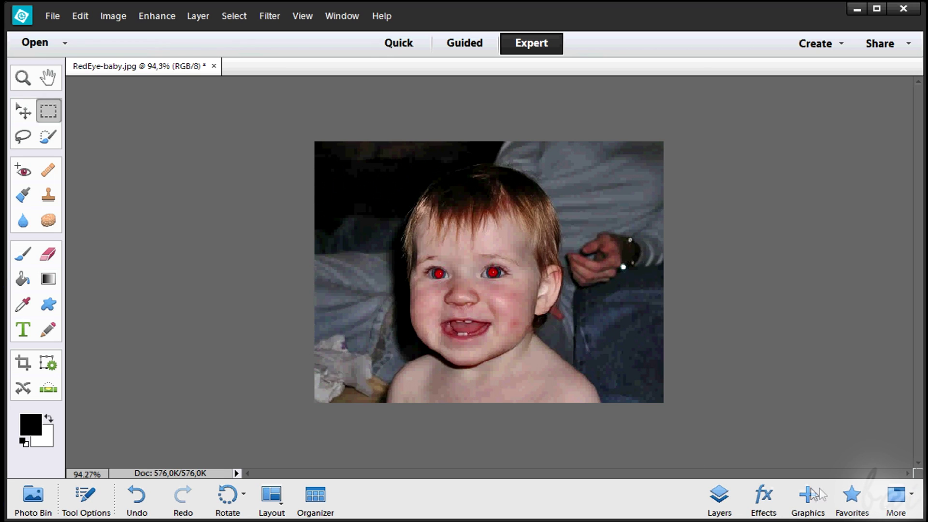
left_click(398, 42)
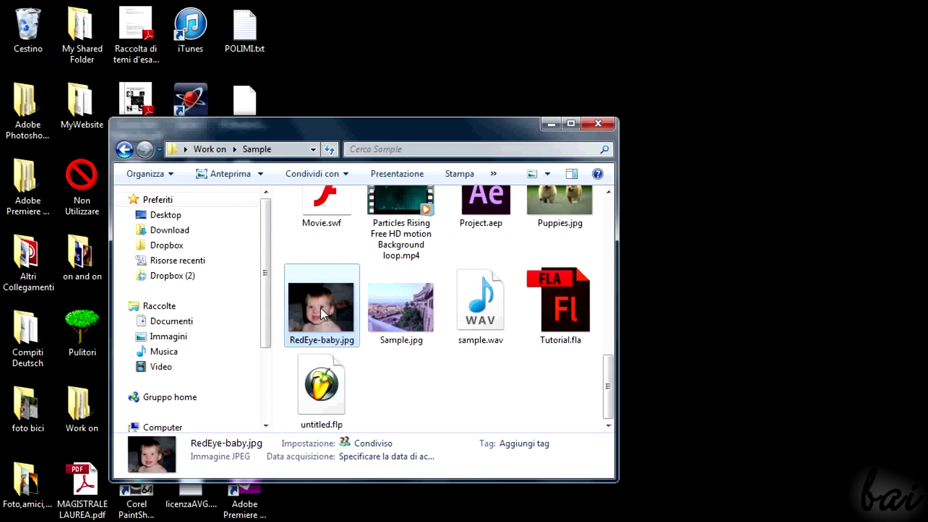
Drag RedEye-baby.jpg and then Sample.jpg from Explorer onto the Photoshop Elements canvas.
left_click_drag(321, 308, 271, 303)
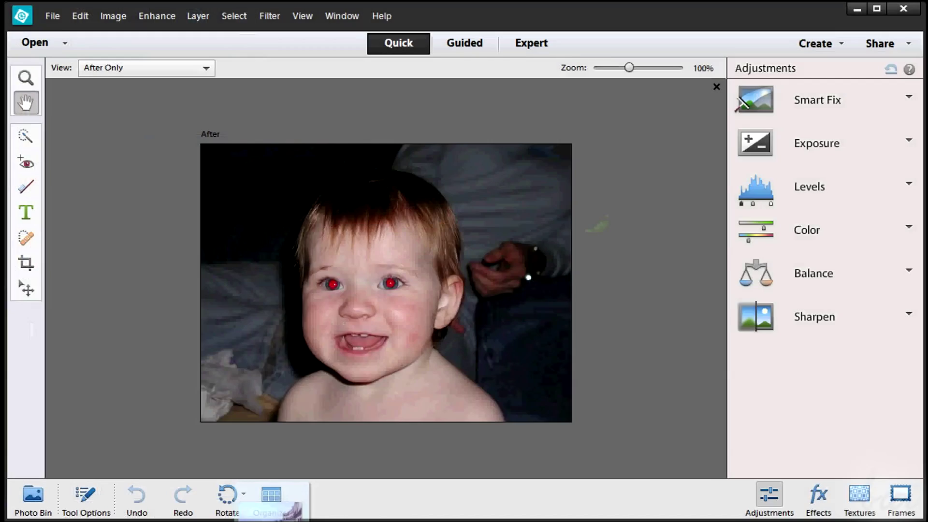
left_click_drag(273, 512, 302, 315)
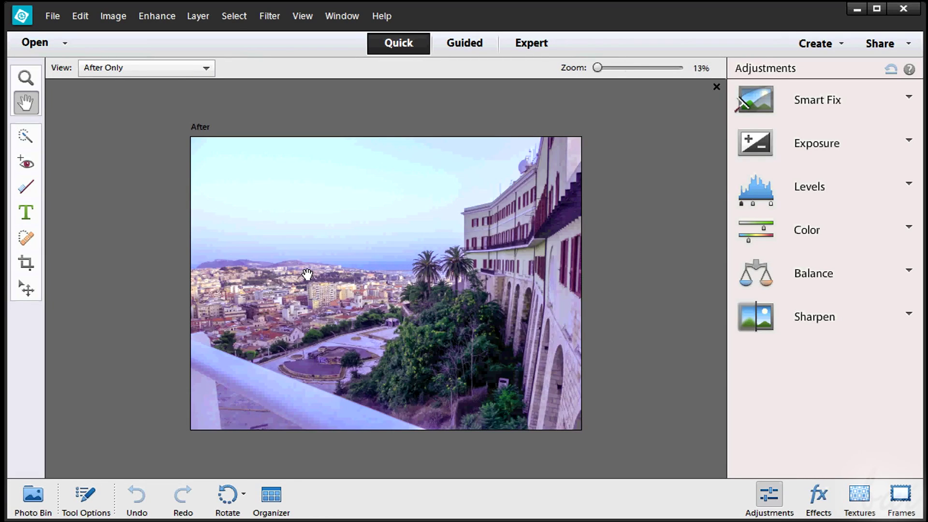
In the Photo Bin, view both open photos and close Sample.jpg from its context menu.
left_click(37, 498)
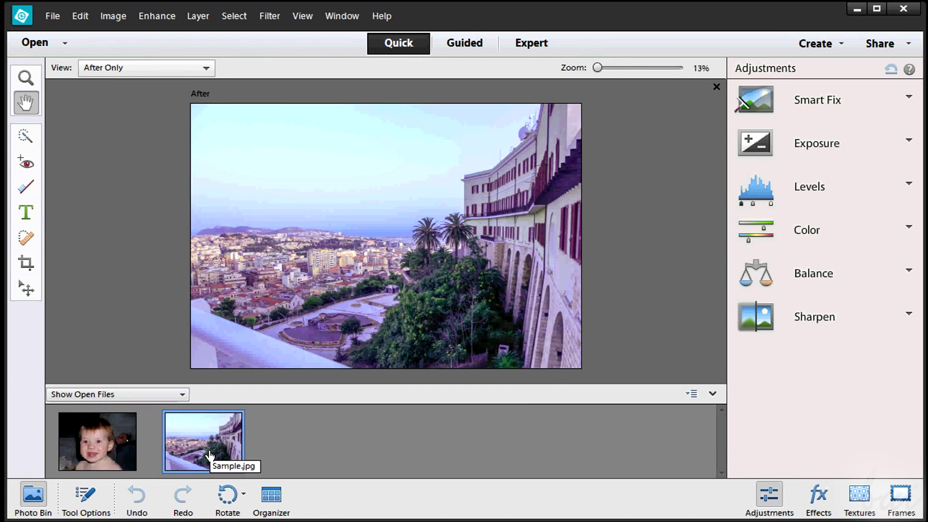
left_click(115, 451)
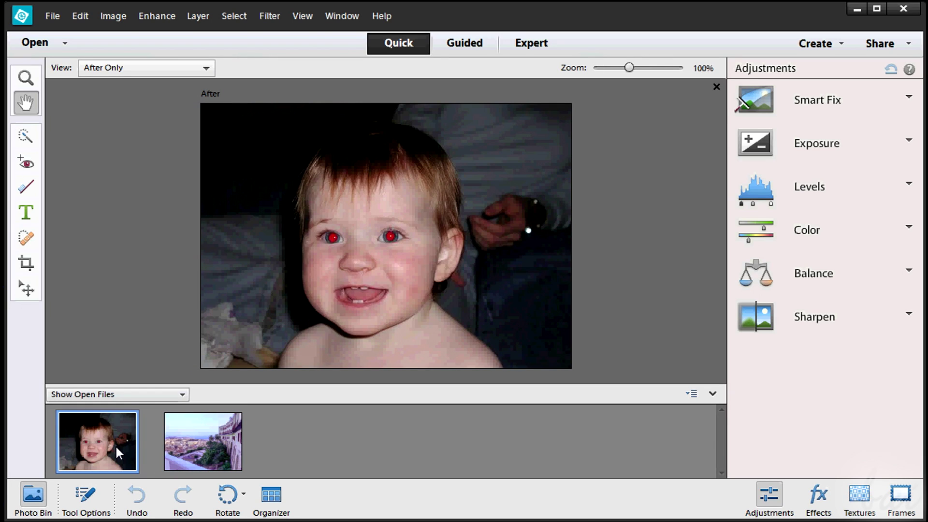
left_click(201, 450)
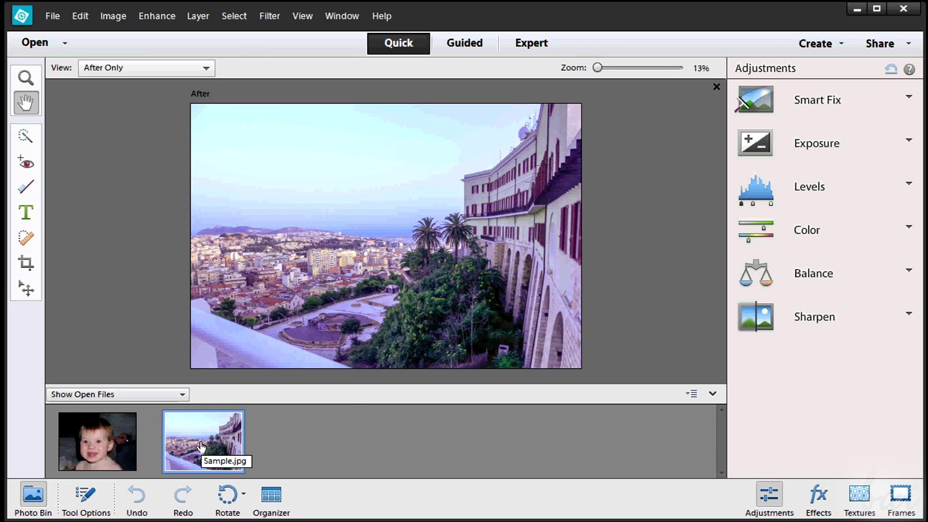
right_click(201, 445)
left_click(232, 251)
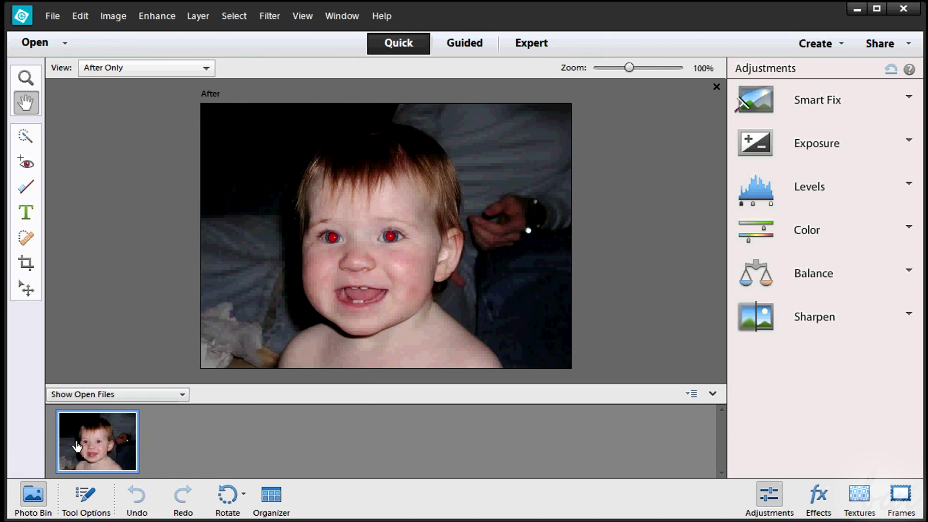
left_click(38, 502)
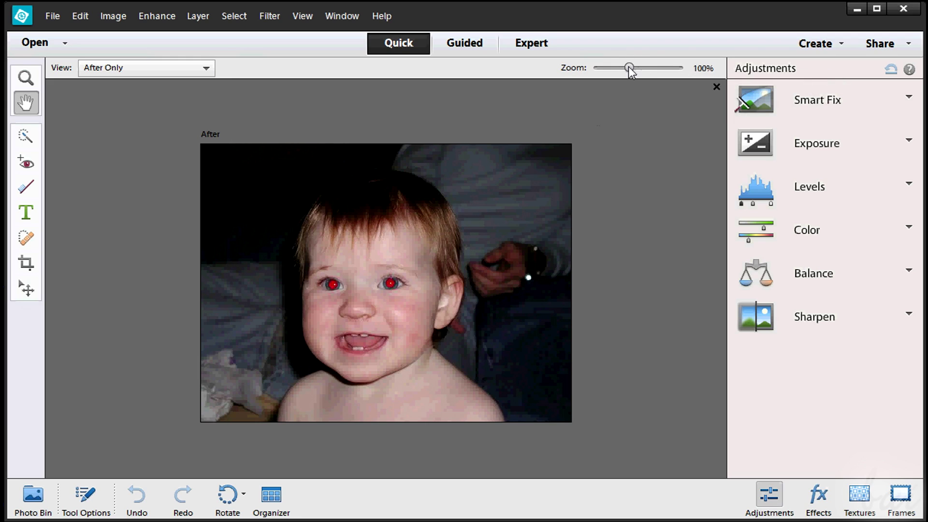
Zoom in on the baby's eyes and expand then collapse the Smart Fix panel.
mouse_move(629, 69)
left_mouse_down()
mouse_move(652, 68)
mouse_move(614, 68)
left_mouse_up()
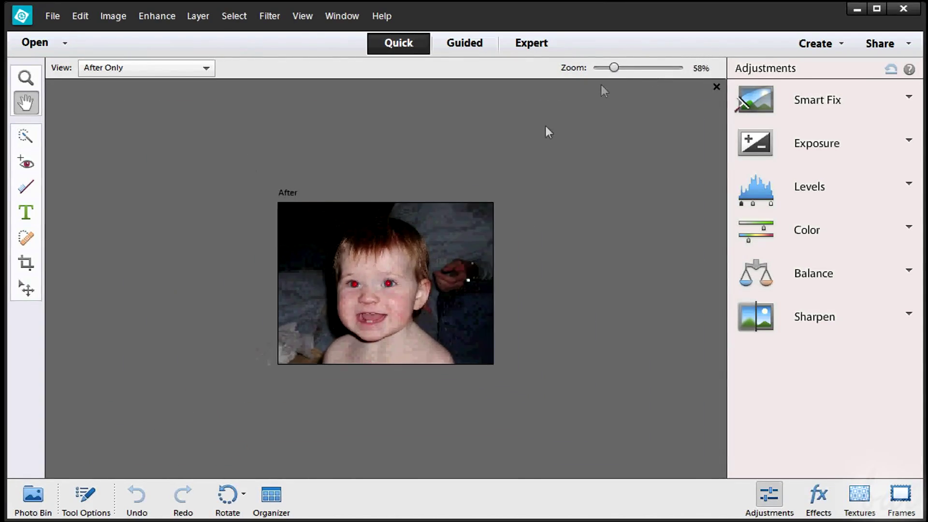
scroll(394, 287, "up", 5)
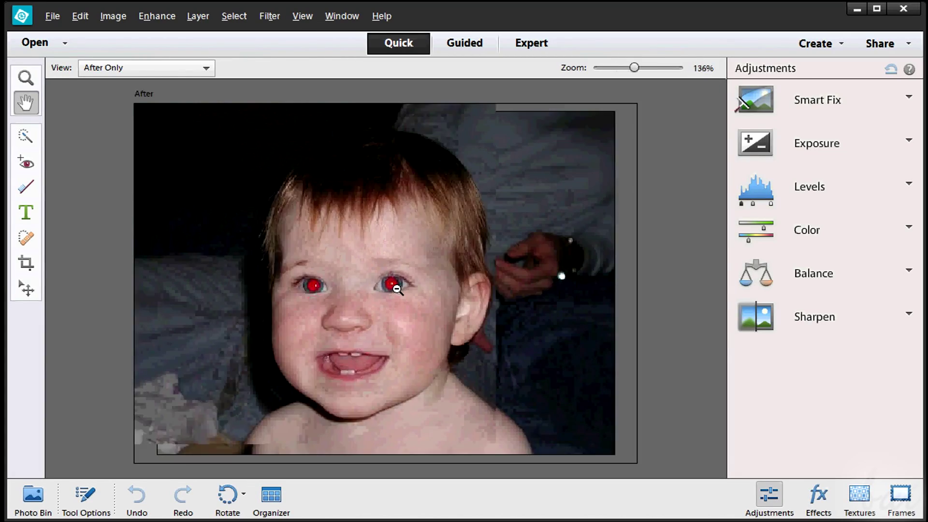
scroll(393, 287, "up", 2)
scroll(398, 290, "down", 5)
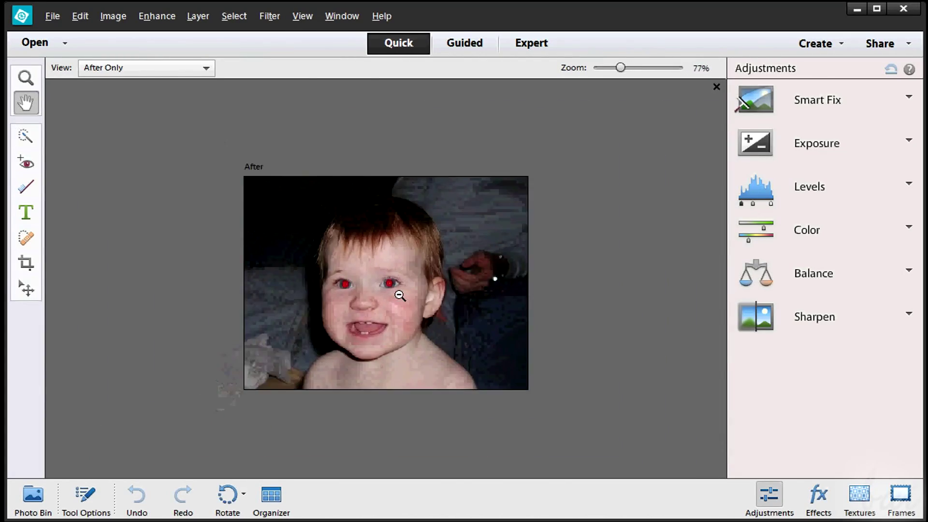
scroll(400, 295, "up", 3)
left_click(906, 109)
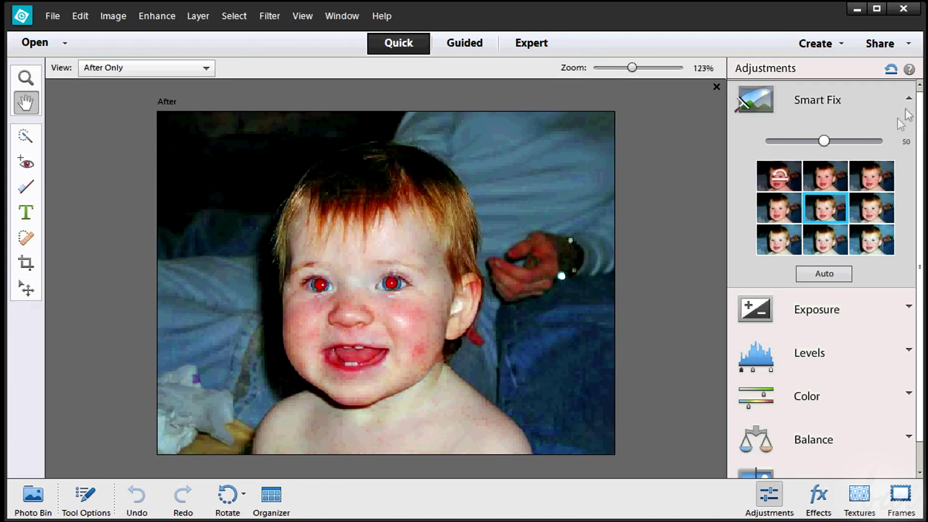
left_click(910, 100)
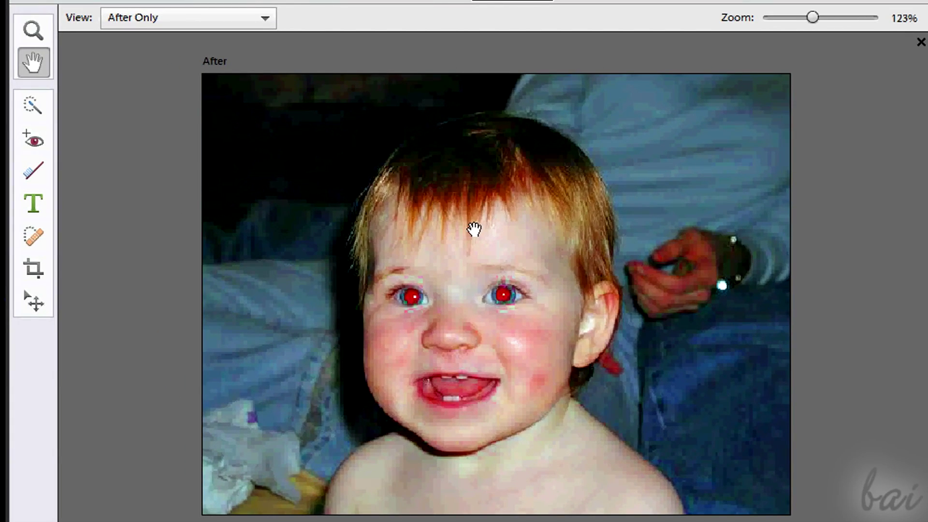
Try Before Only and After Only views, ending on Before & After - Horizontal.
left_click(207, 21)
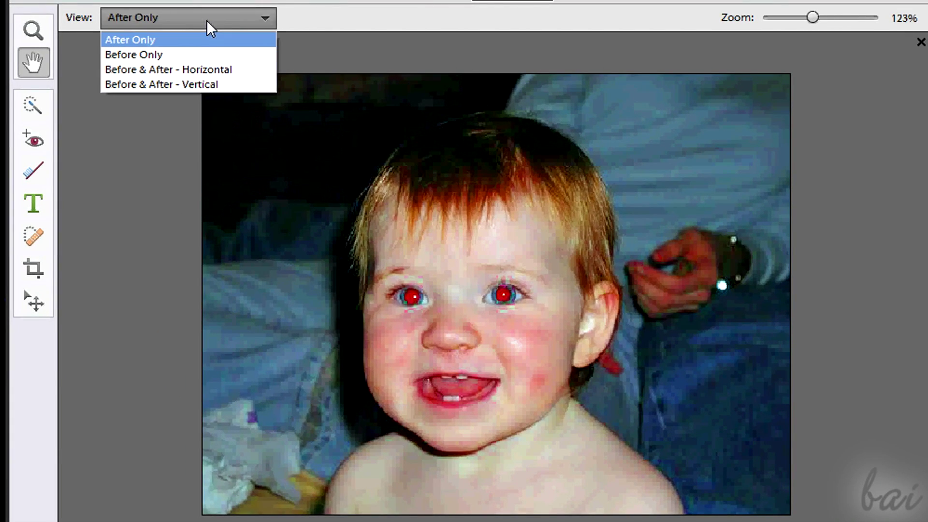
left_click(203, 52)
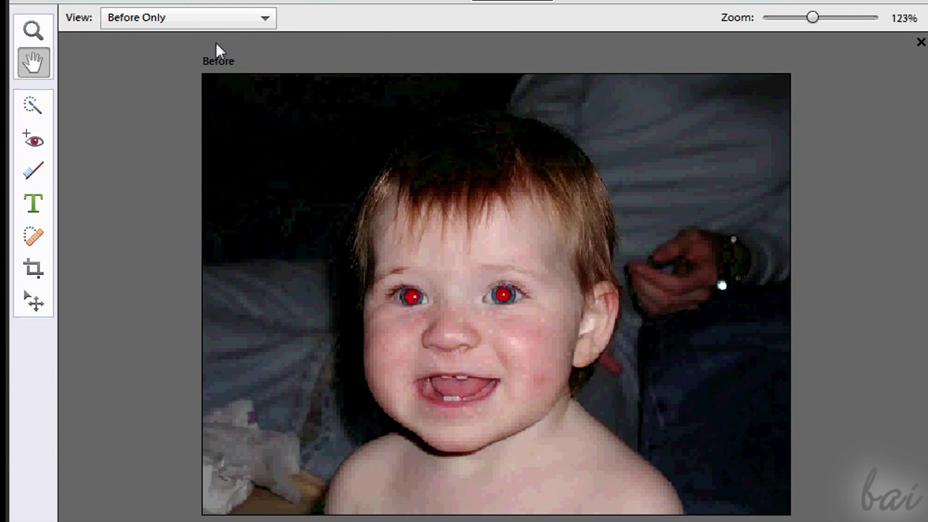
left_click(212, 21)
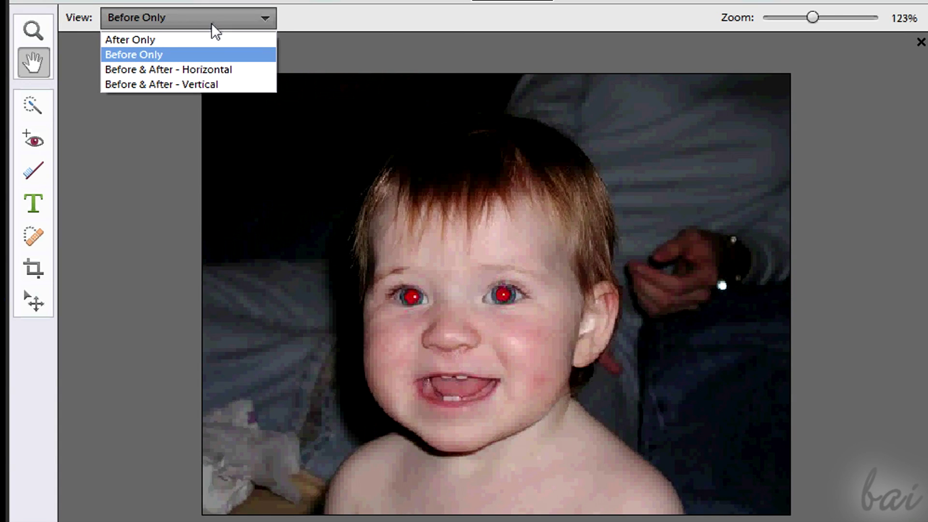
left_click(210, 39)
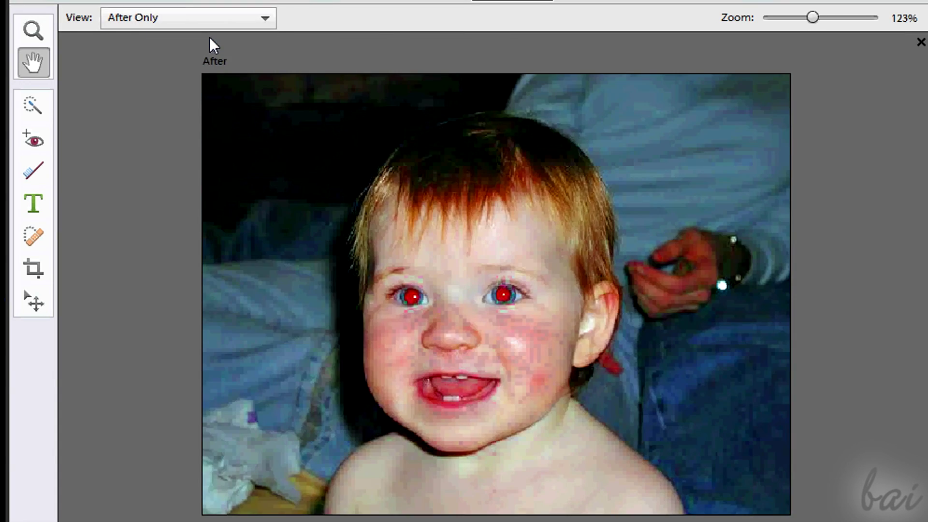
left_click(209, 19)
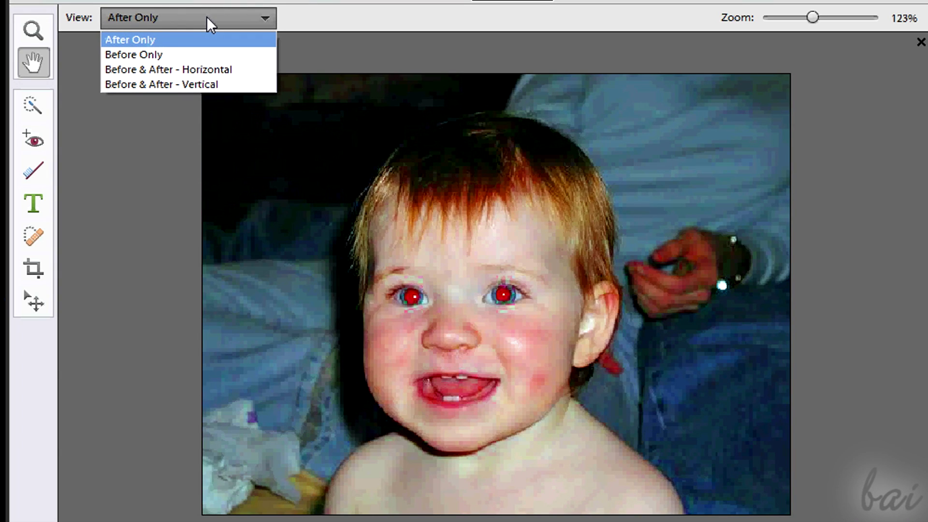
left_click(195, 70)
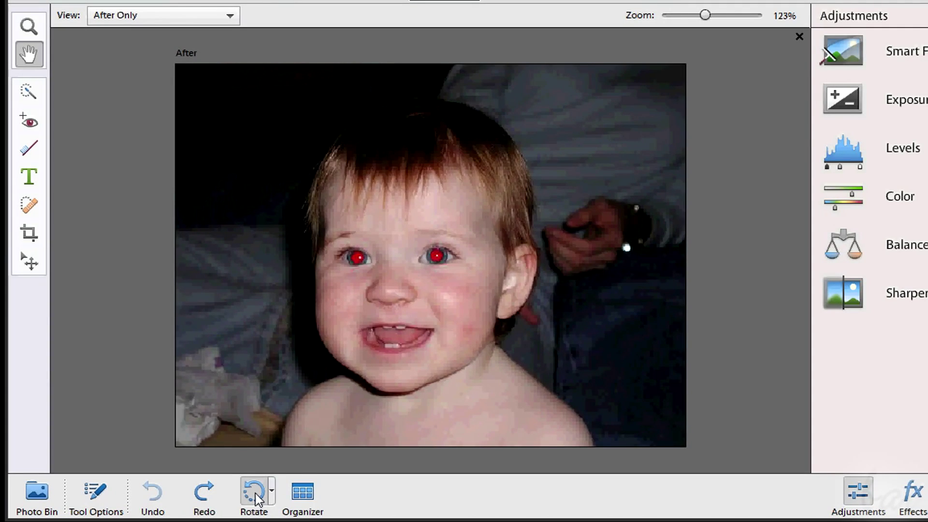
Rotate the photo left and right several times, then undo and redo back to upright landscape.
left_click(253, 491)
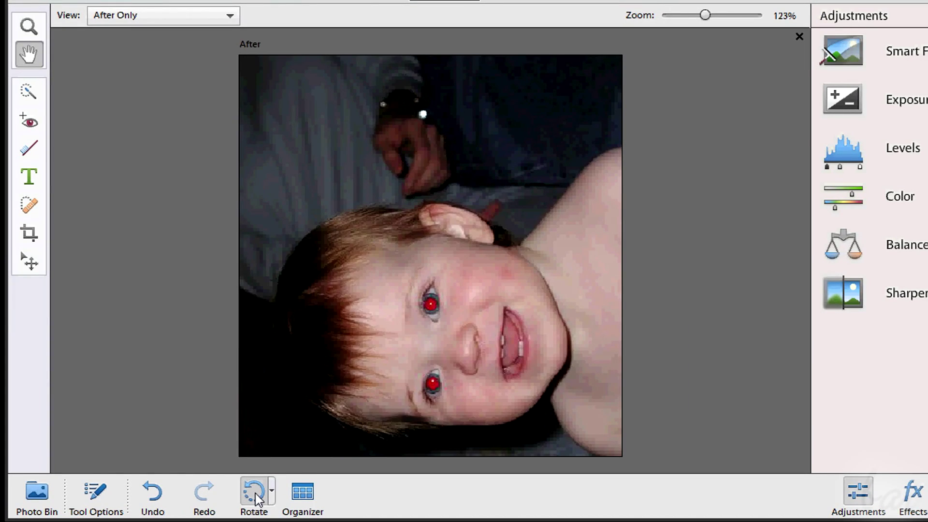
left_click(271, 494)
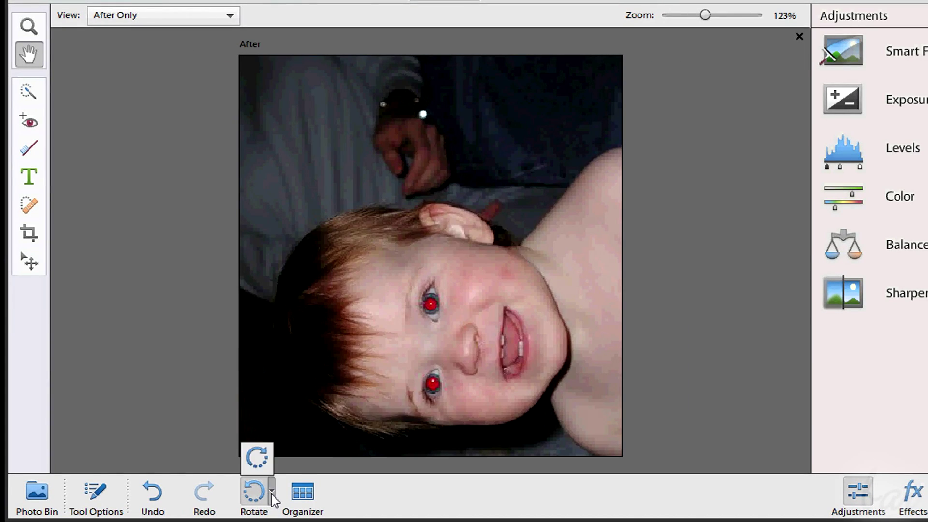
left_click(262, 460)
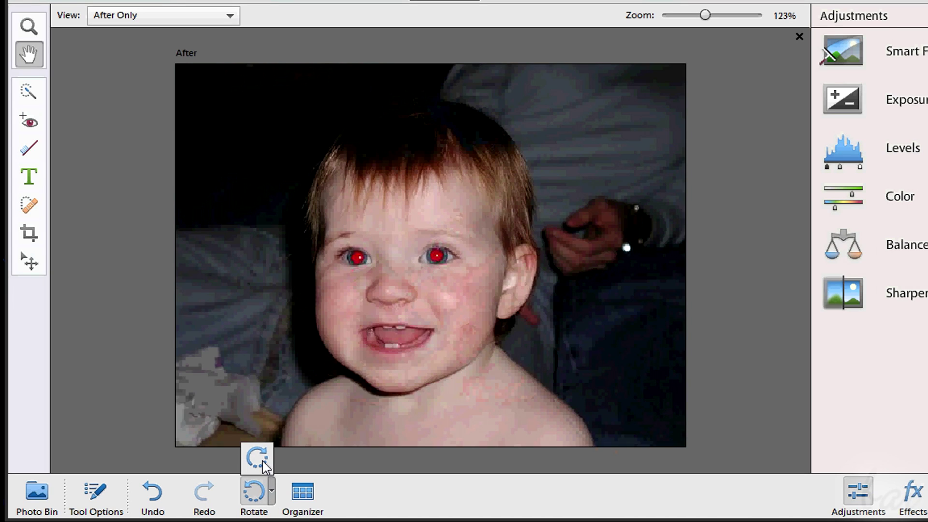
left_click(254, 494)
left_click(254, 494)
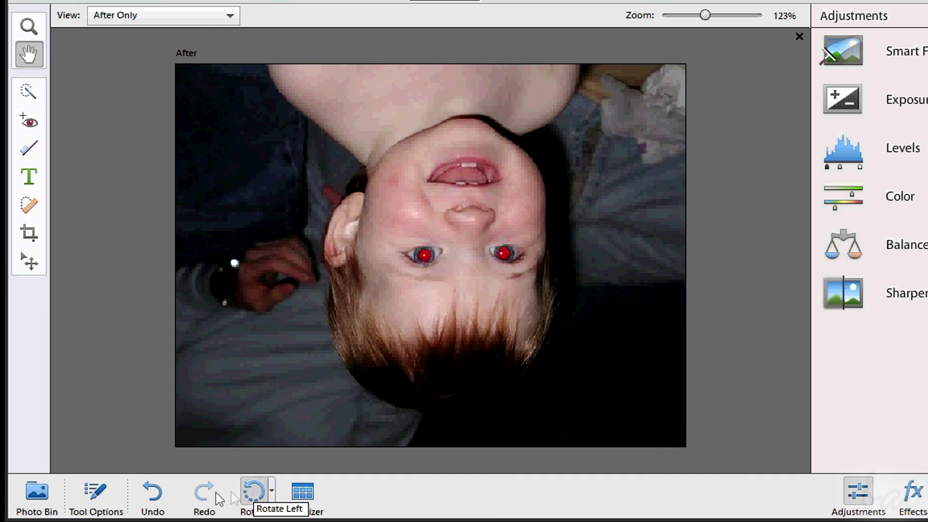
left_click(153, 493)
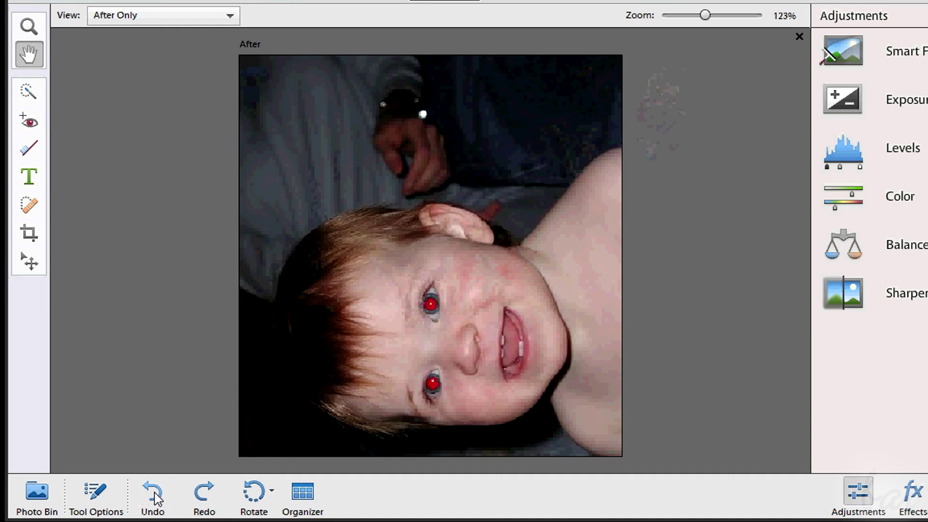
left_click(204, 495)
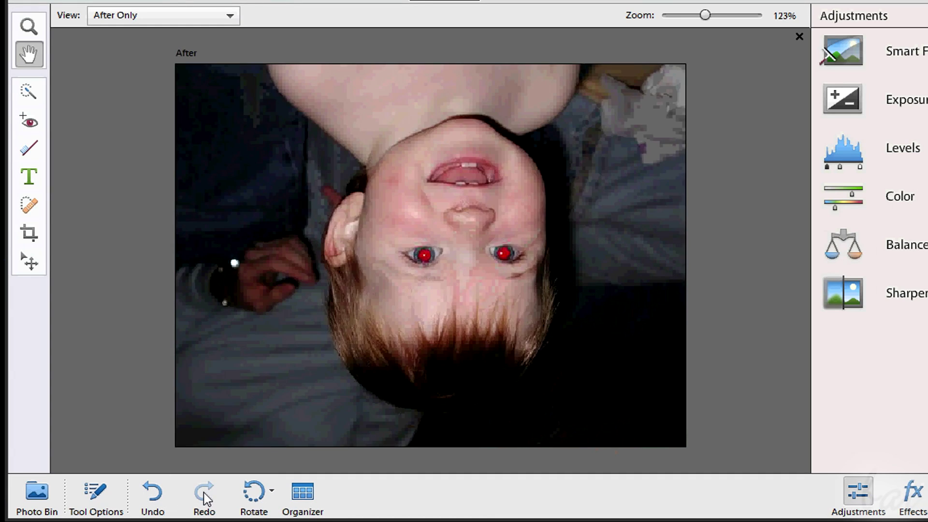
left_click(159, 496)
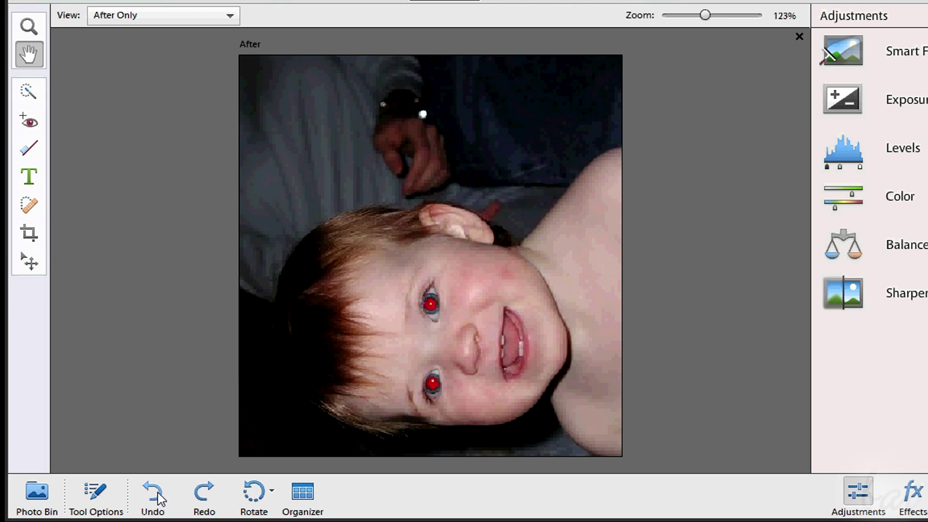
left_click(159, 495)
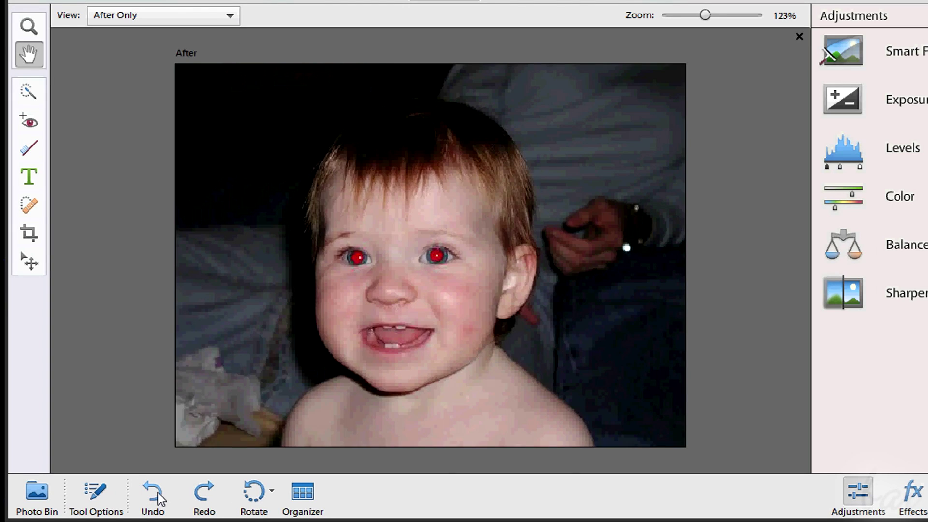
left_click(302, 496)
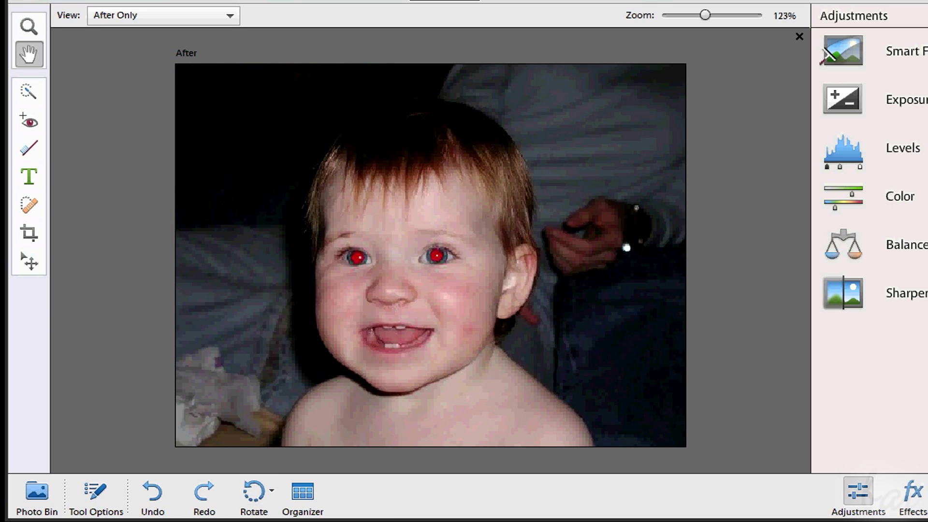
left_click(96, 503)
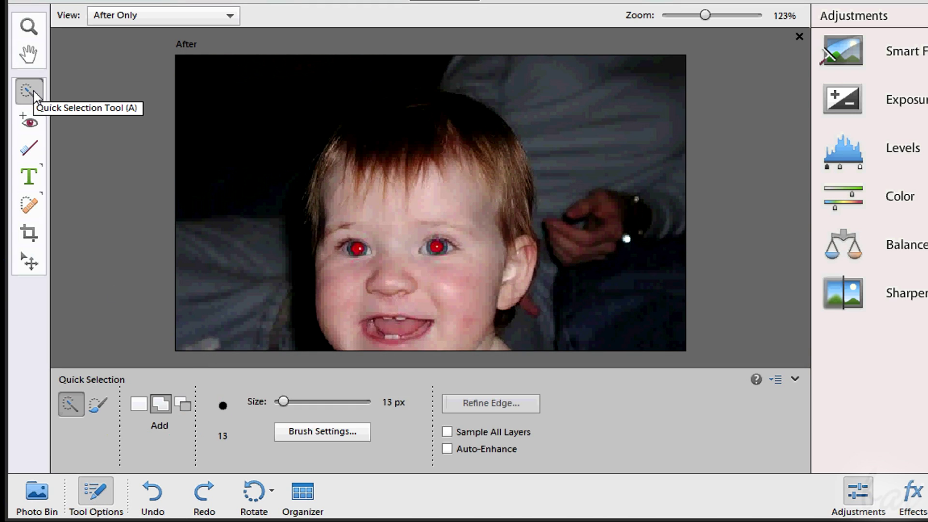
left_click(29, 122)
left_click(29, 148)
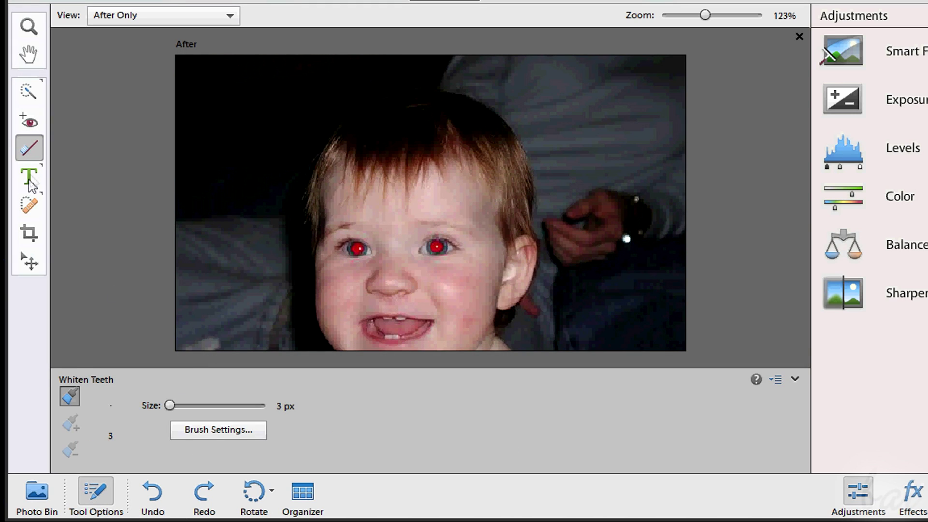
left_click(29, 177)
left_click(29, 205)
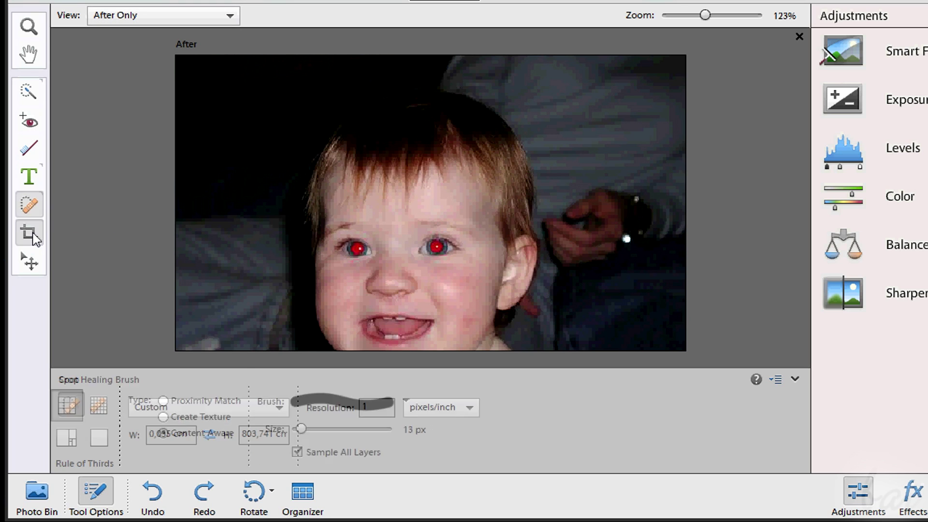
left_click(30, 262)
left_click(30, 35)
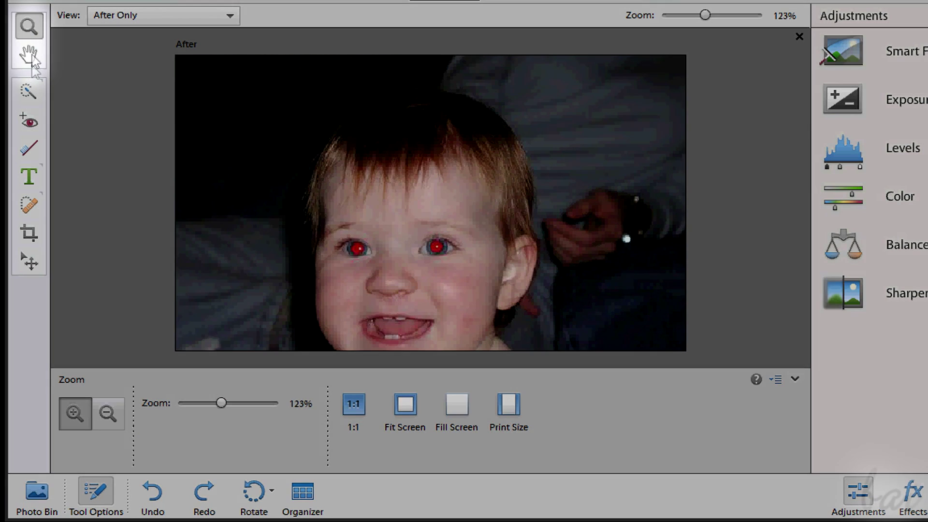
left_click(29, 53)
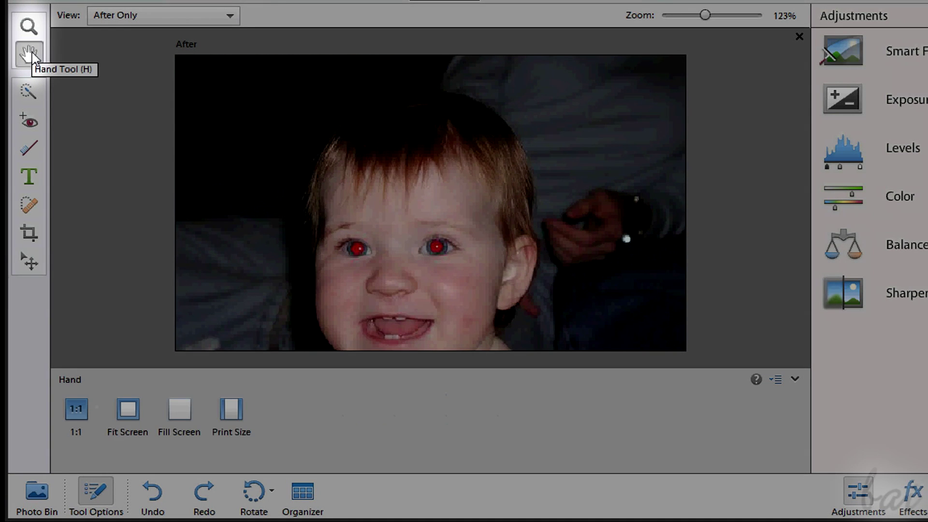
left_click(100, 497)
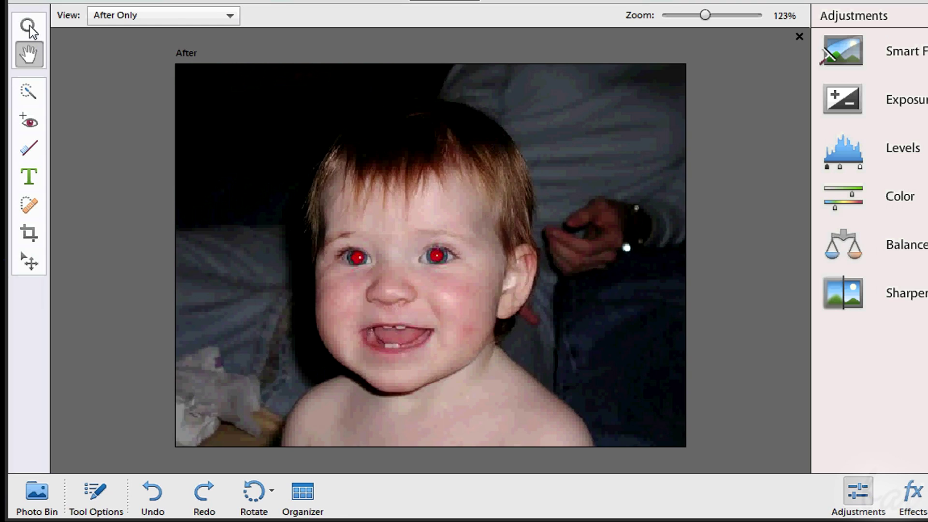
Zoom to 200% and back to 100%, then try Red Eye Removal on each eye.
left_click(39, 26)
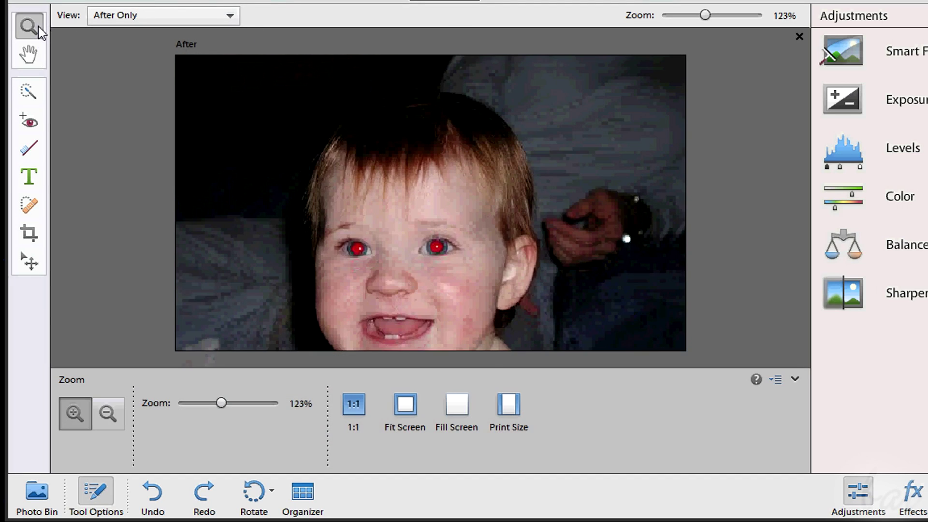
left_click(396, 214)
right_click(397, 214)
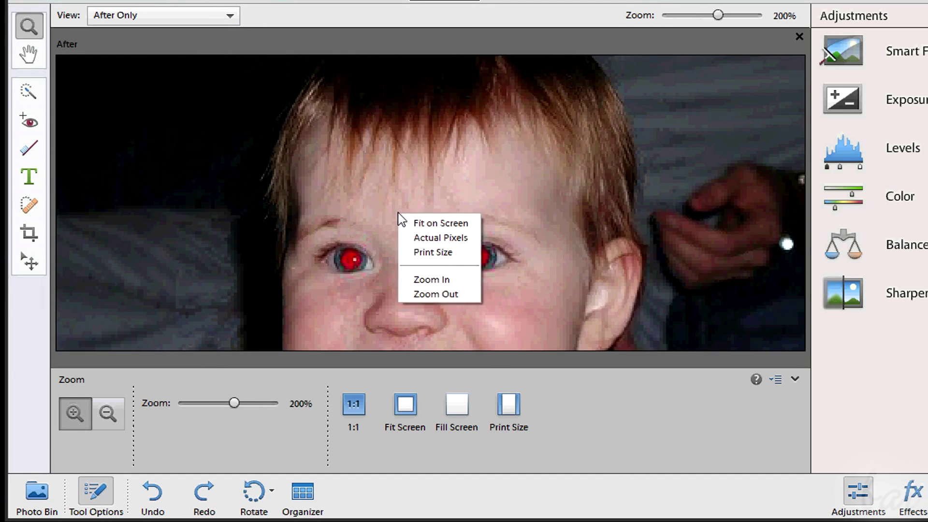
left_click(448, 294)
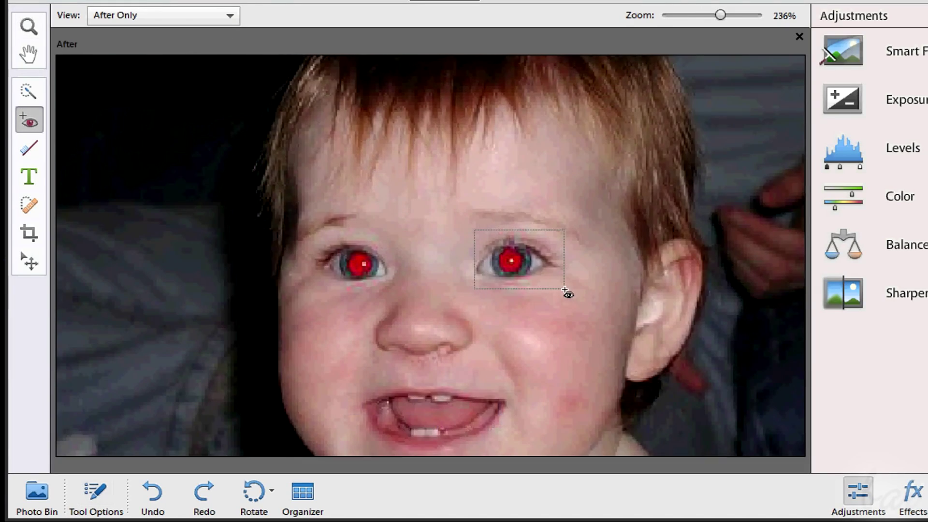
left_click_drag(564, 289, 564, 290)
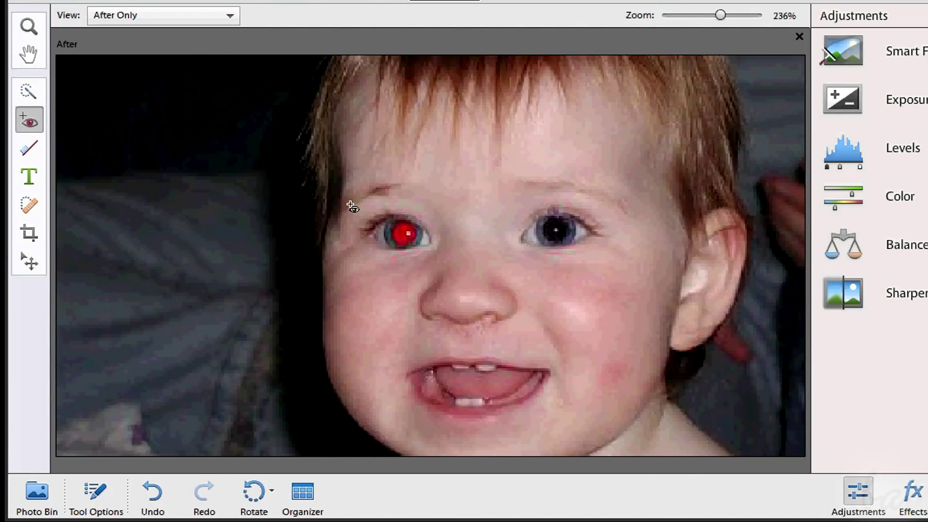
left_click_drag(457, 271, 457, 272)
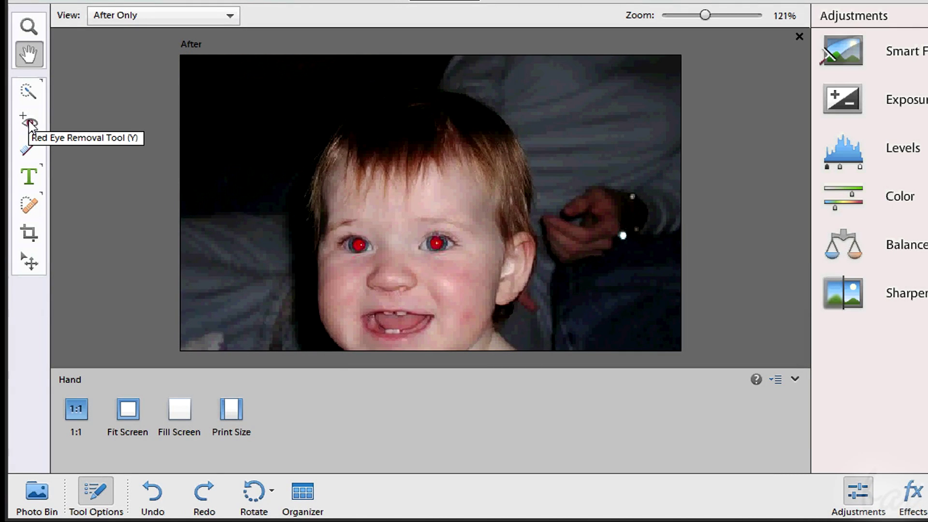
With Tool Options collapsed, drag a Red Eye Removal box over the red pupils to darken them.
left_click(30, 125)
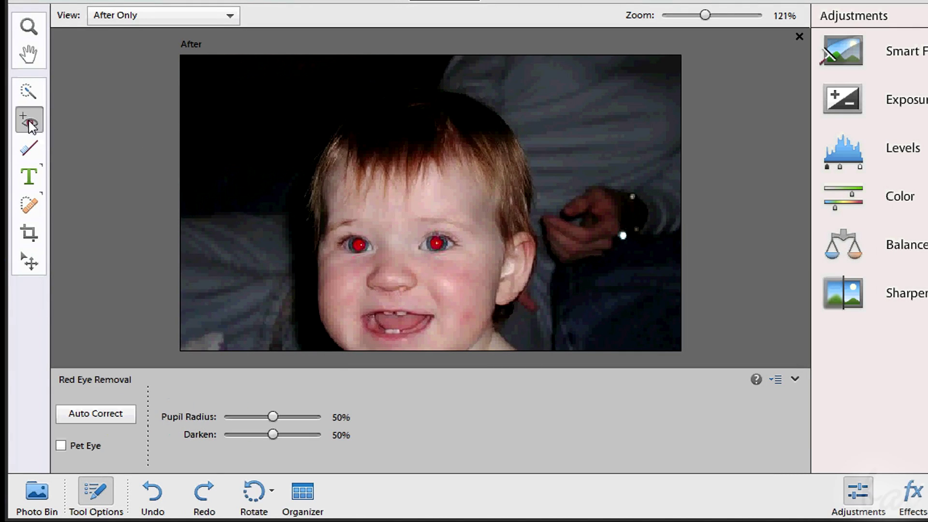
left_click(100, 495)
scroll(460, 271, "up", 1)
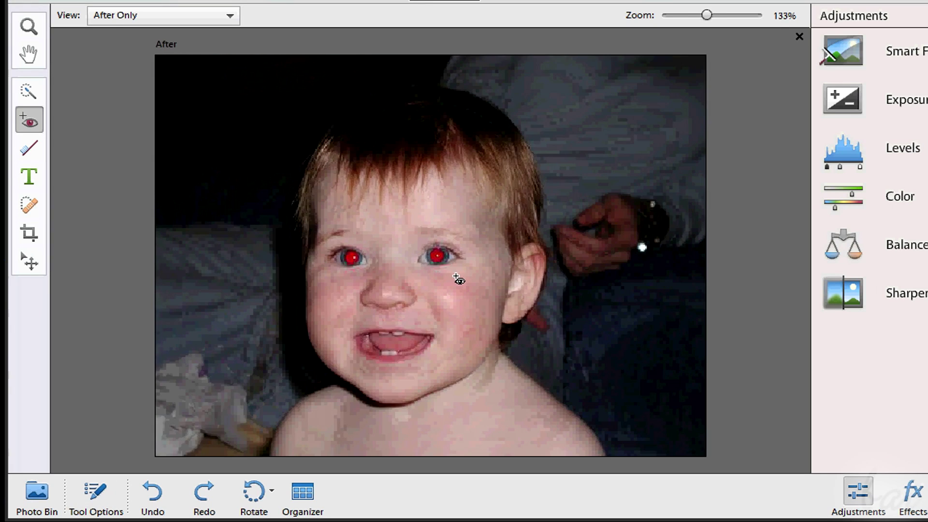
left_click_drag(418, 237, 470, 272)
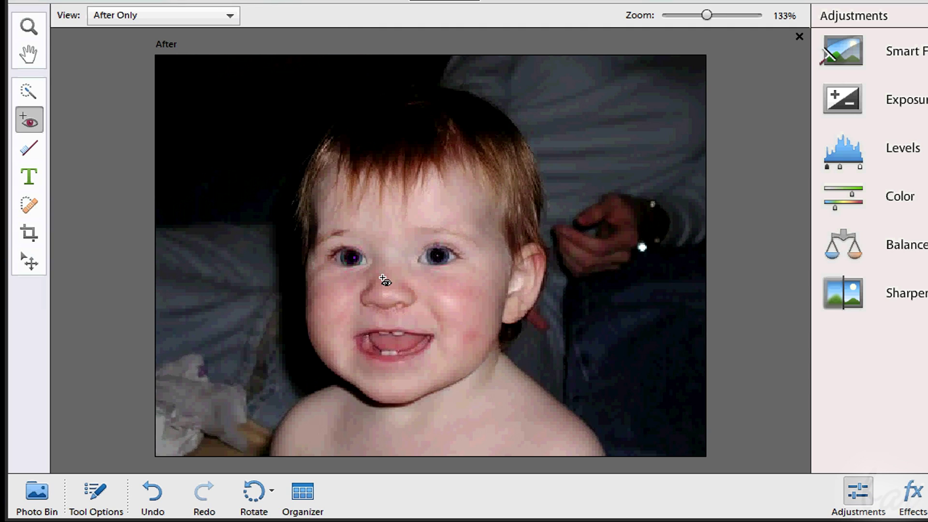
left_click(27, 152)
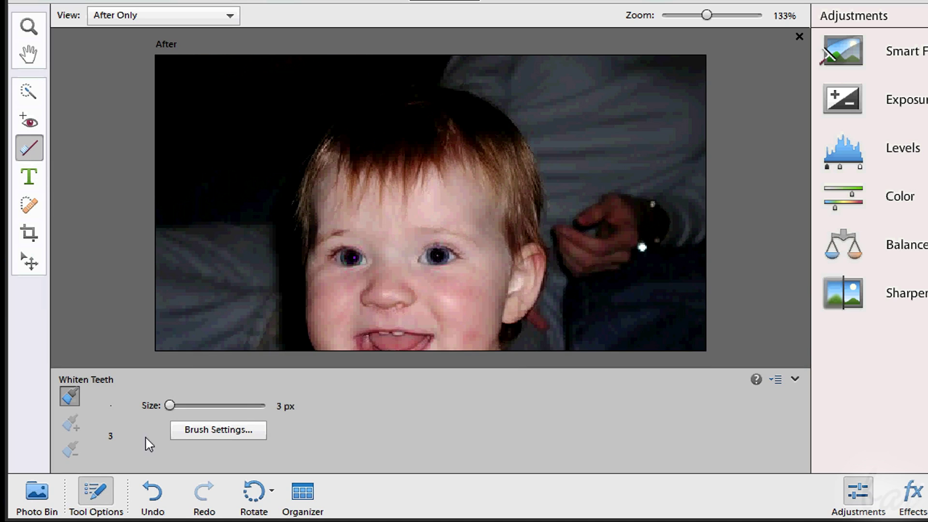
Brush Whiten Teeth over the upper front tooth, then the other upper and lower teeth.
left_click(116, 489)
scroll(404, 411, "up", 6)
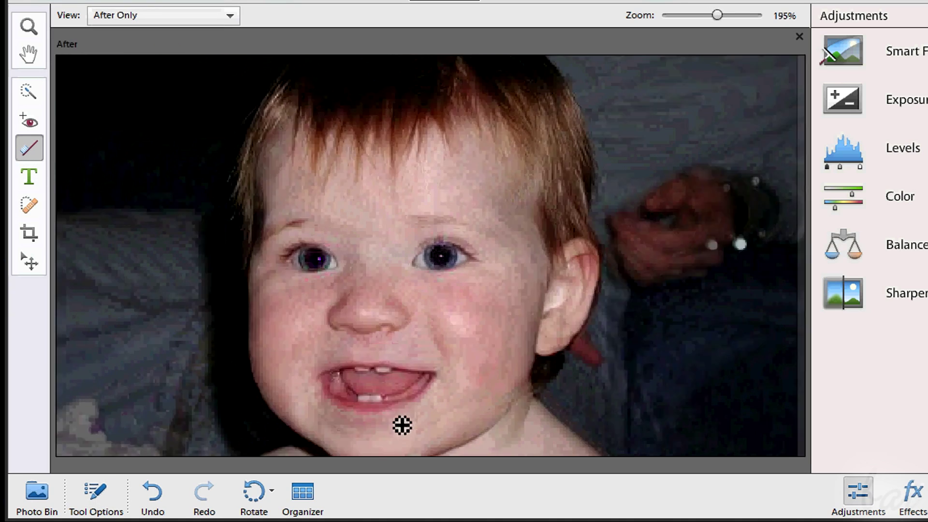
scroll(406, 328, "down", 4)
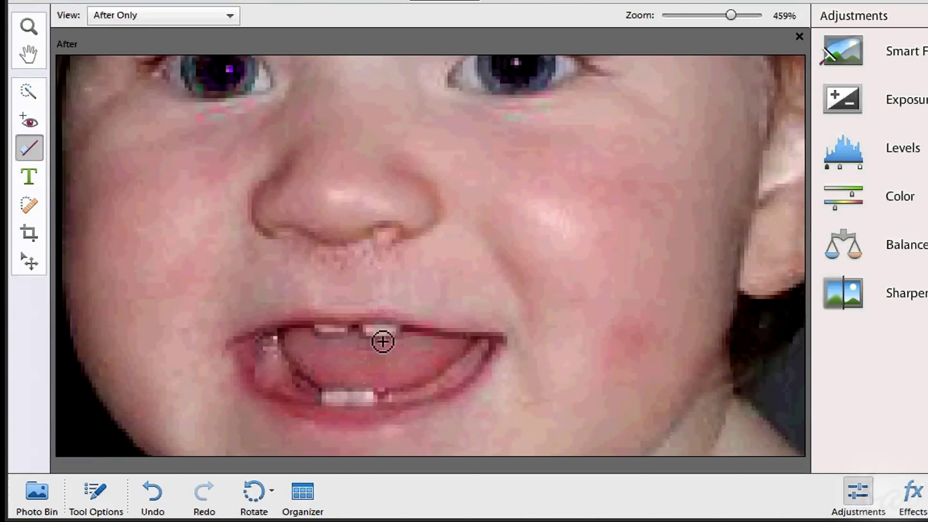
mouse_move(372, 328)
left_mouse_down()
mouse_move(387, 335)
mouse_move(342, 336)
left_mouse_up()
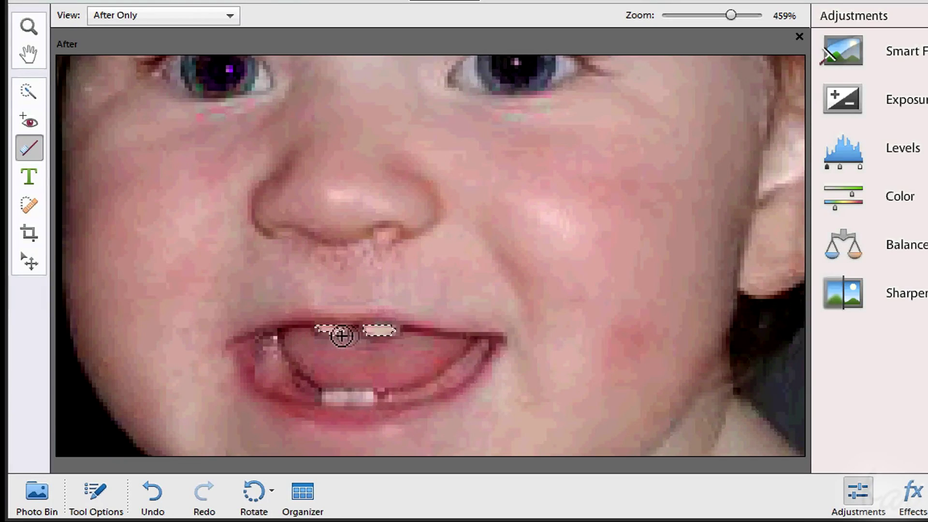
left_click_drag(342, 402, 376, 400)
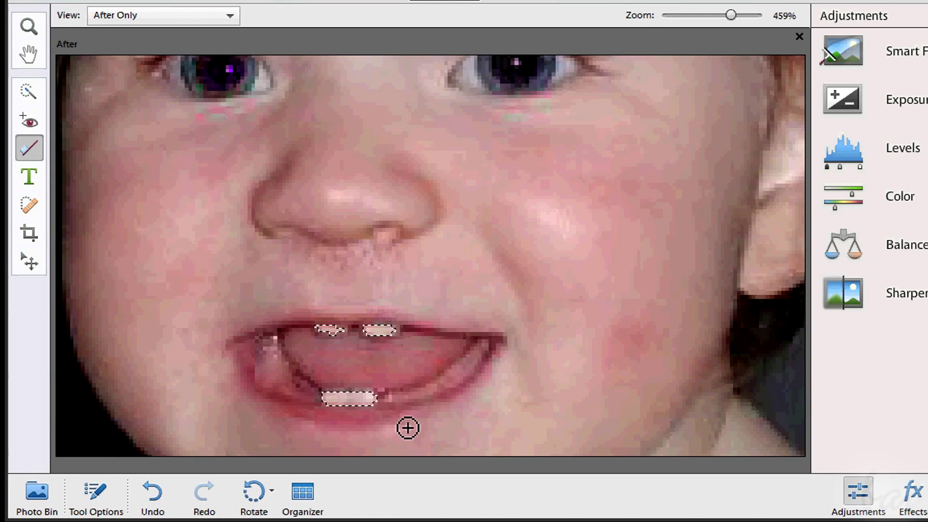
scroll(456, 344, "down", 3)
key("y")
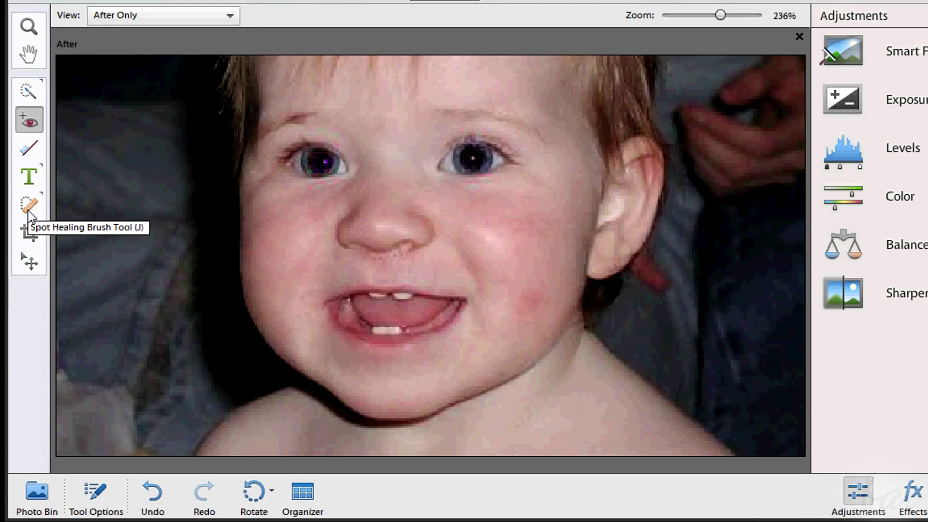
Use the Spot Healing Brush on the spot below the left nostril and the right-cheek blemish.
left_click(29, 214)
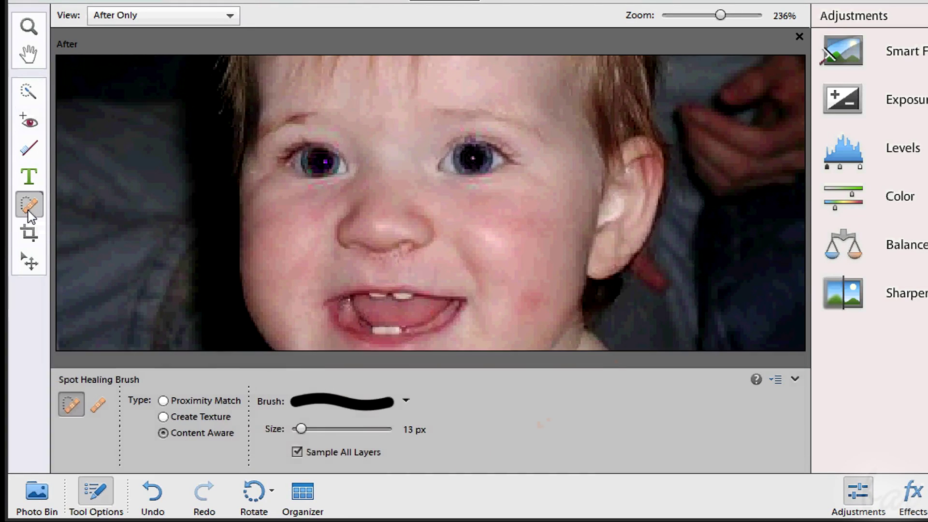
left_click(97, 490)
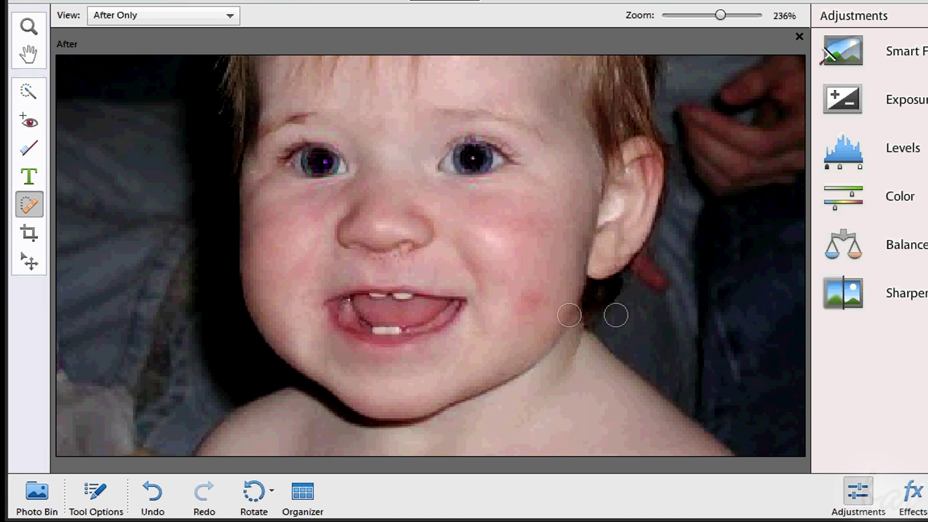
scroll(384, 290, "up", 5)
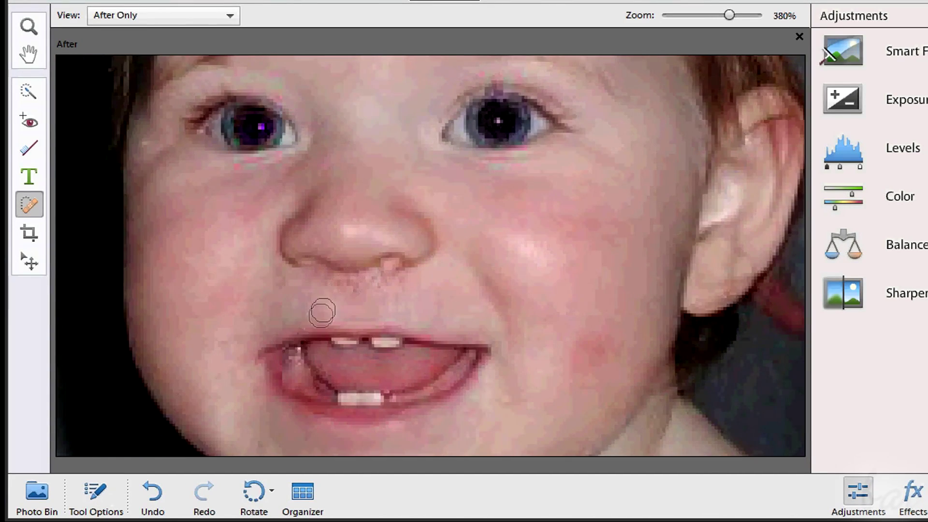
mouse_move(329, 290)
left_mouse_down()
mouse_move(317, 280)
mouse_move(404, 283)
left_mouse_up()
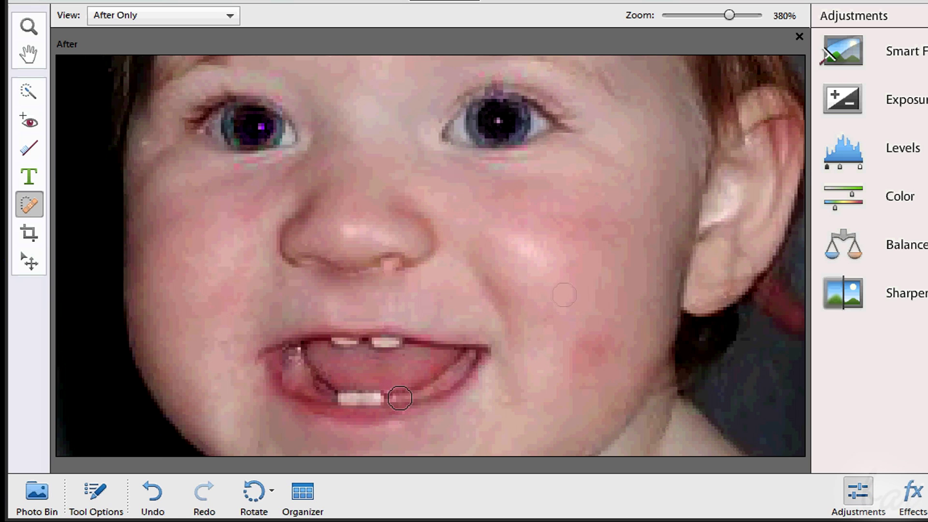
mouse_move(611, 329)
left_mouse_down()
mouse_move(580, 362)
mouse_move(611, 342)
left_mouse_up()
scroll(605, 402, "down", 5)
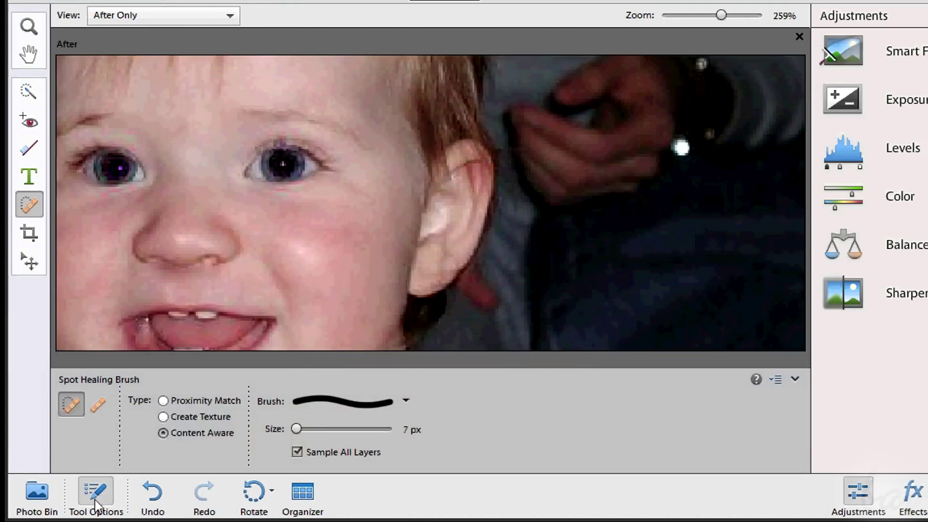
Switch from the Spot Healing Brush to the Healing Brush Tool and hide its tool options.
left_click(99, 406)
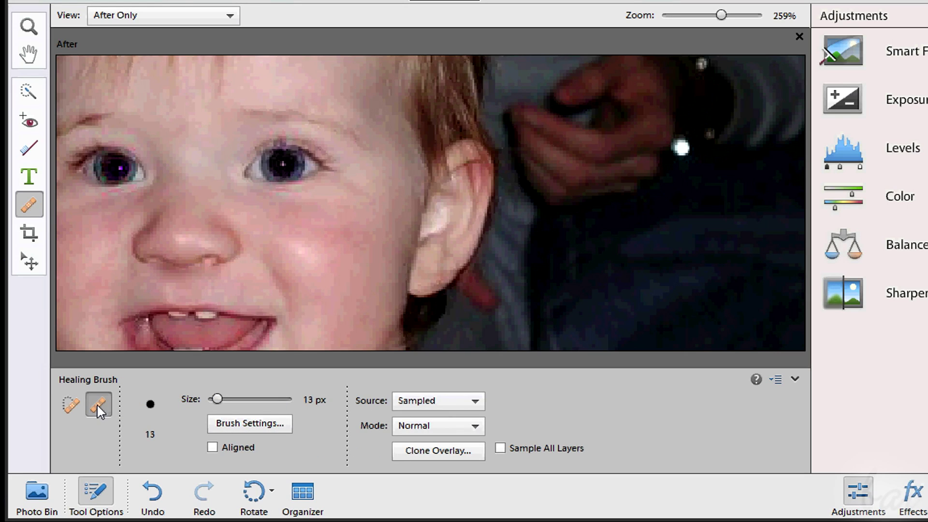
left_click(96, 493)
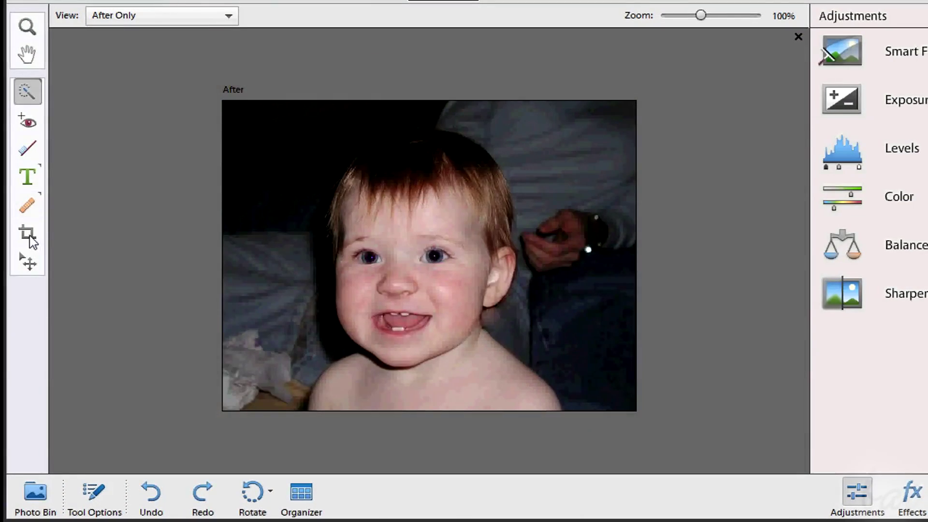
left_click(27, 234)
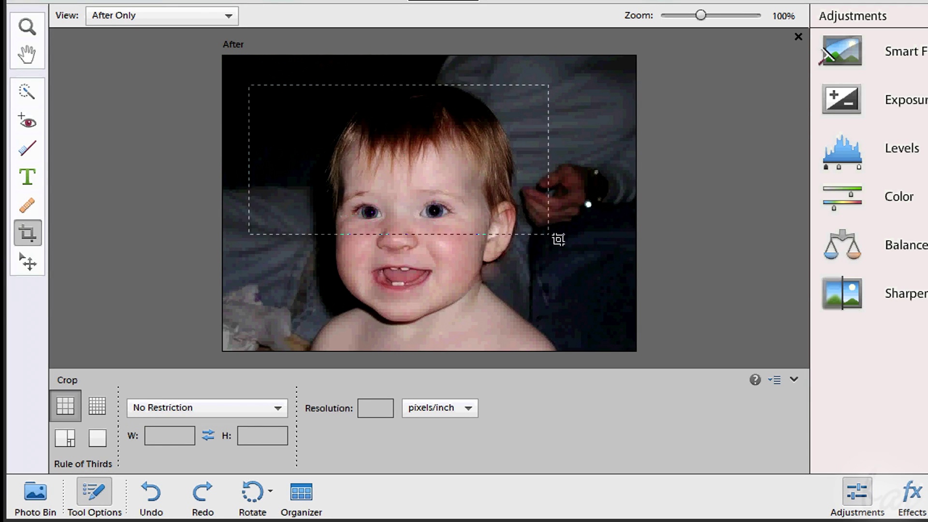
left_click_drag(610, 322, 619, 372)
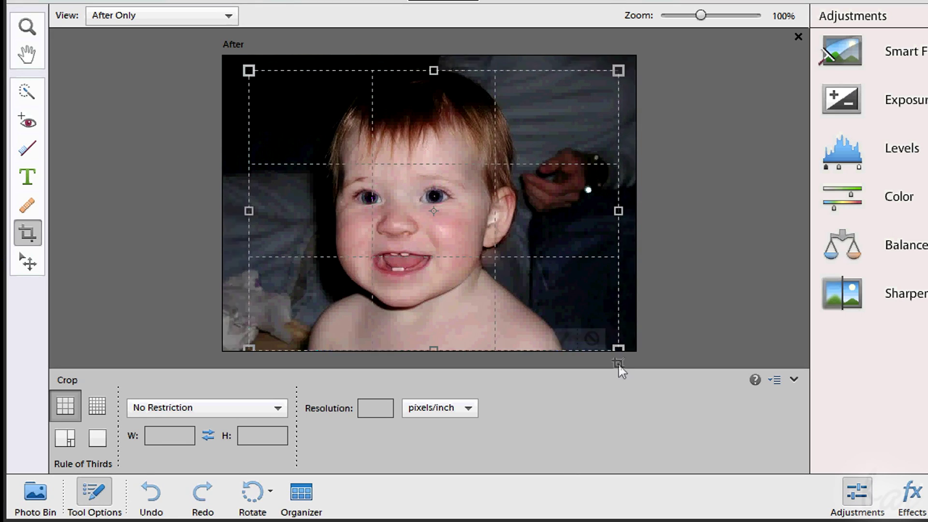
left_click(99, 407)
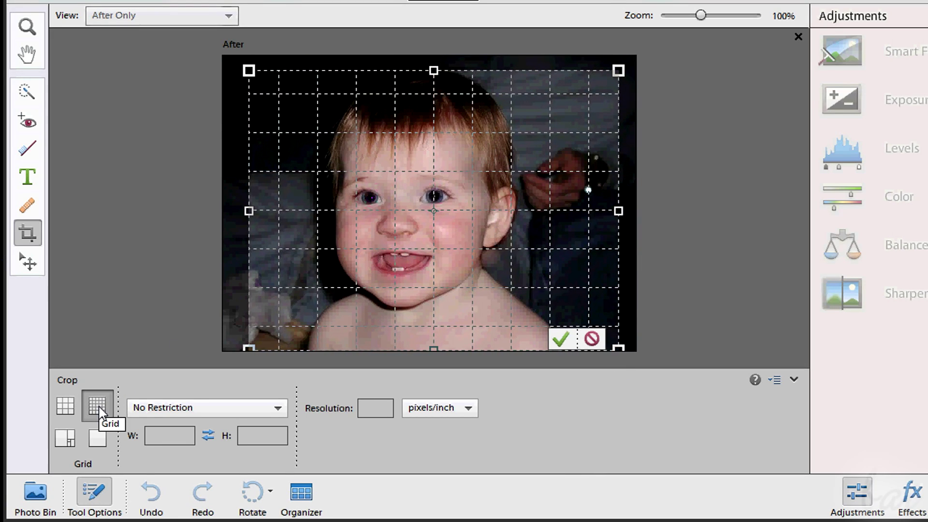
left_click(98, 438)
left_click(64, 438)
left_click(65, 406)
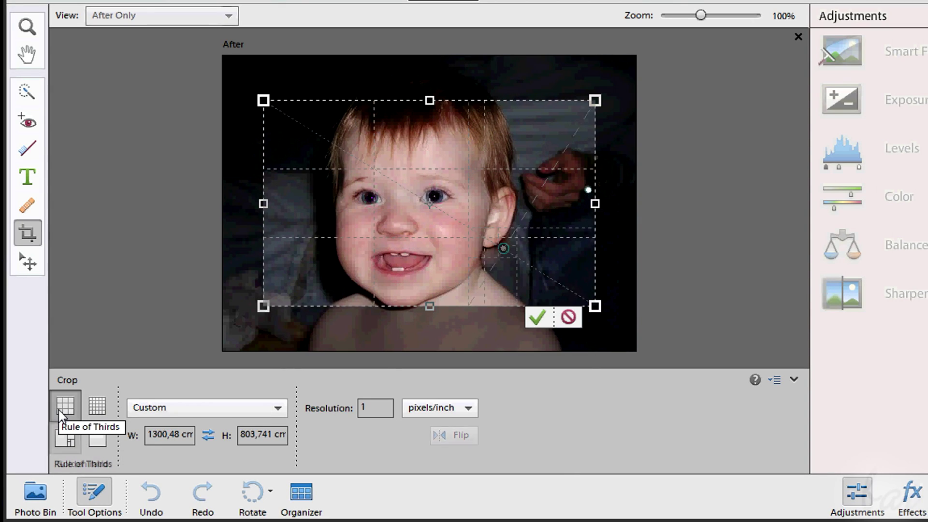
left_click(87, 409)
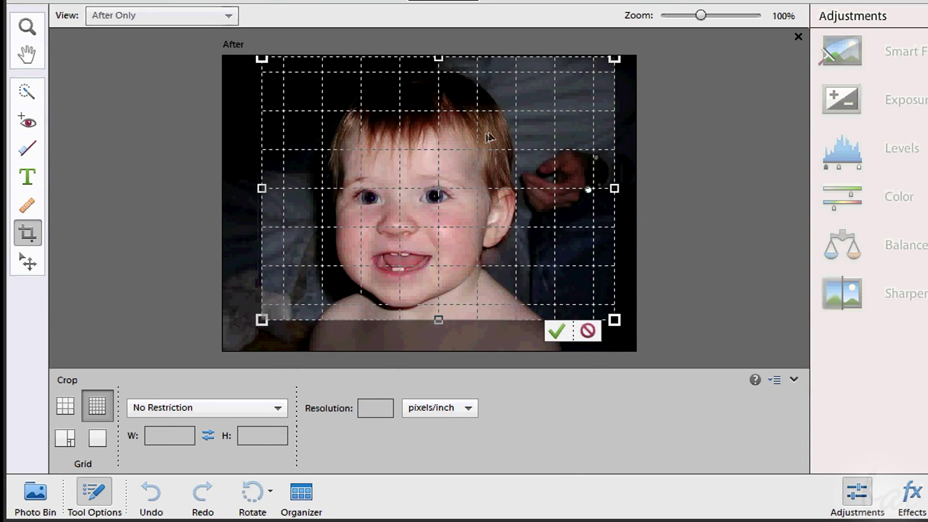
left_click_drag(489, 138, 475, 152)
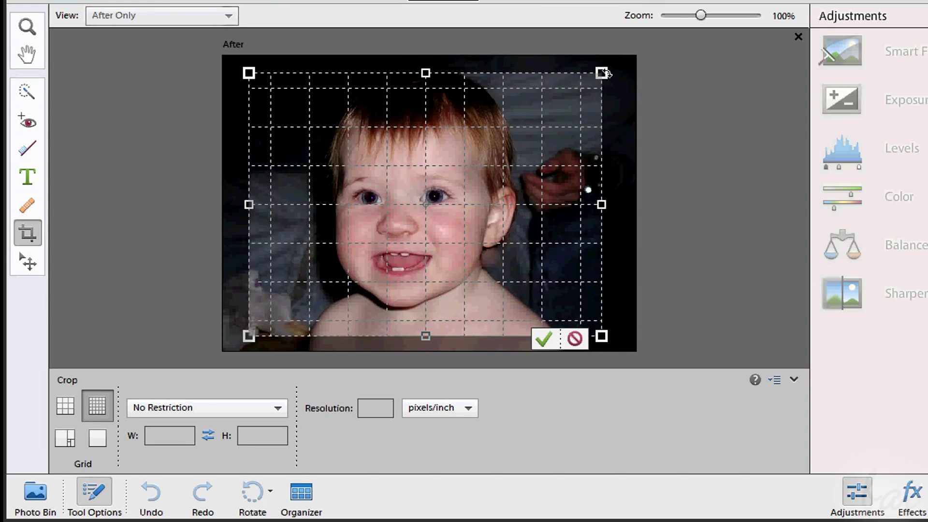
mouse_move(604, 73)
left_mouse_down()
mouse_move(607, 165)
mouse_move(608, 74)
mouse_move(631, 100)
mouse_move(646, 149)
mouse_move(606, 60)
mouse_move(589, 54)
mouse_move(607, 72)
left_mouse_up()
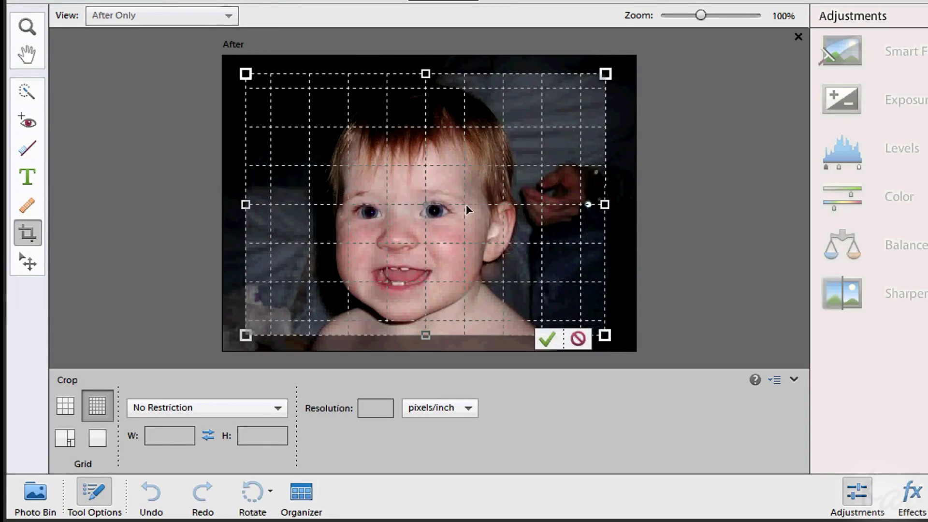
left_click(547, 339)
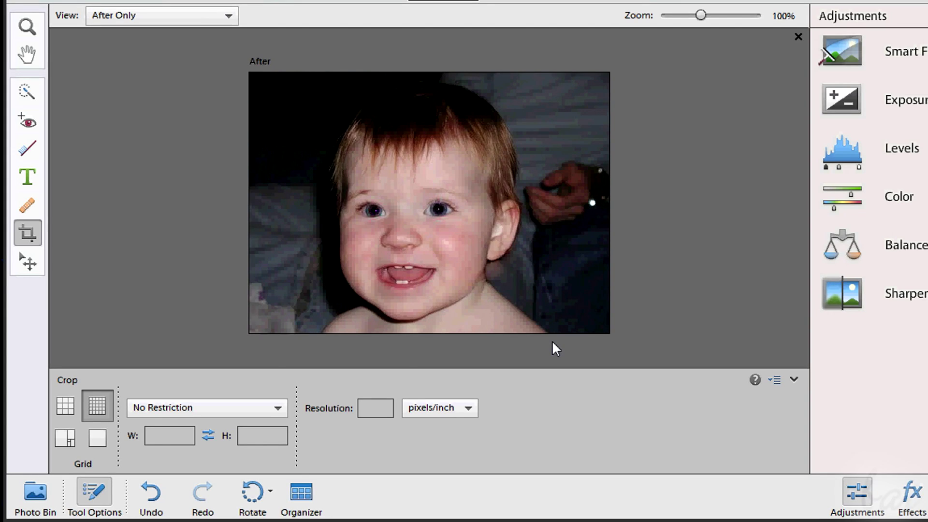
left_click(94, 496)
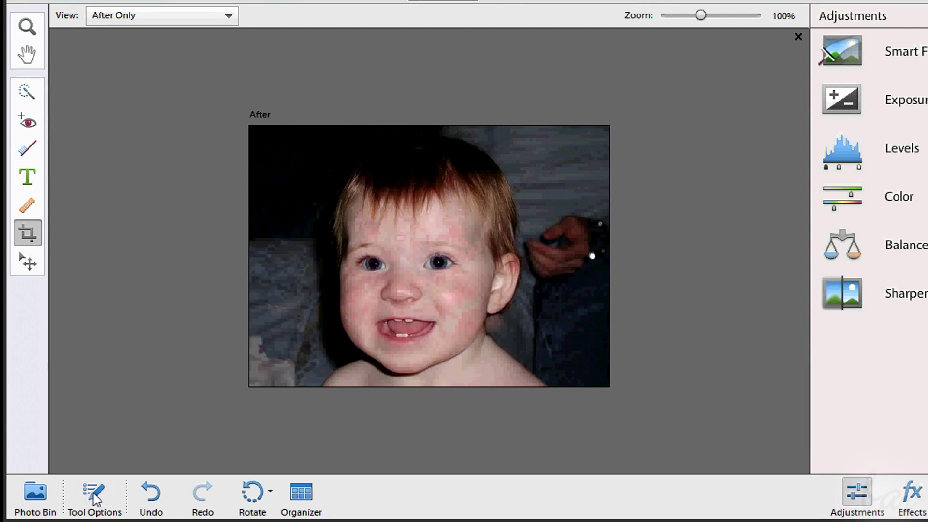
left_click(150, 494)
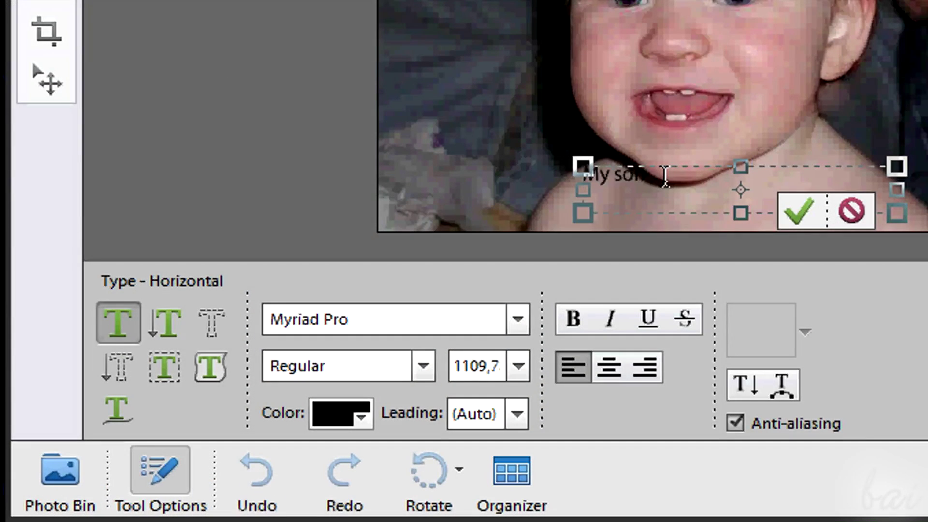
Select the 'My son!' caption and set it to Myriad Web Pro Bold.
left_click_drag(664, 177, 532, 190)
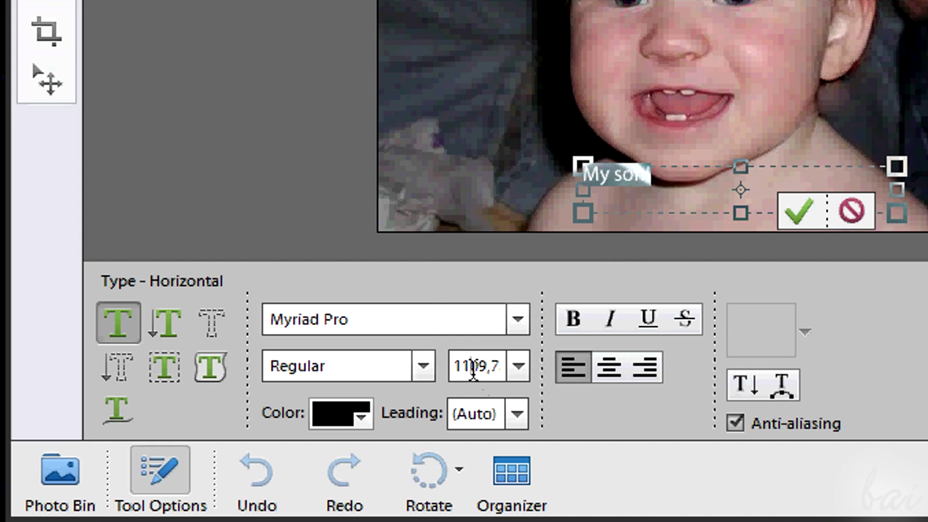
left_click_drag(472, 365, 546, 358)
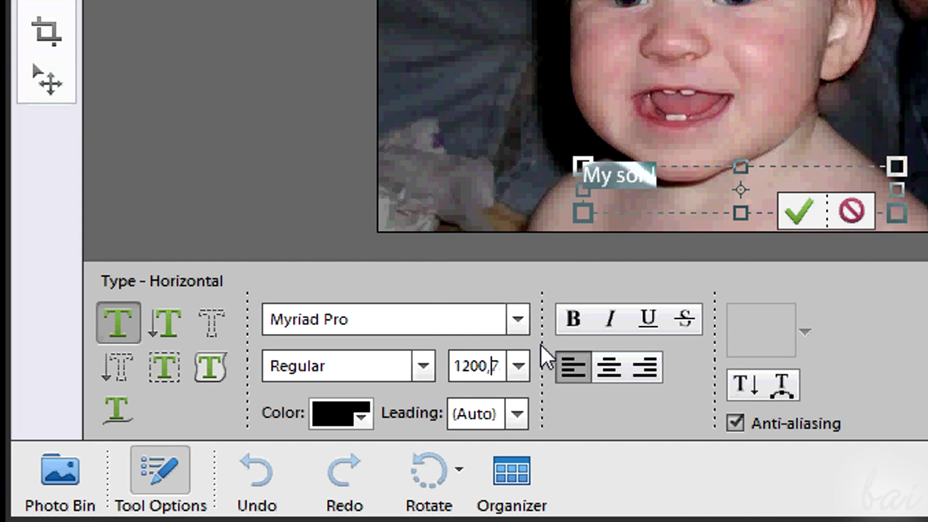
left_click(450, 317)
left_click(517, 319)
key("Down")
key("Return")
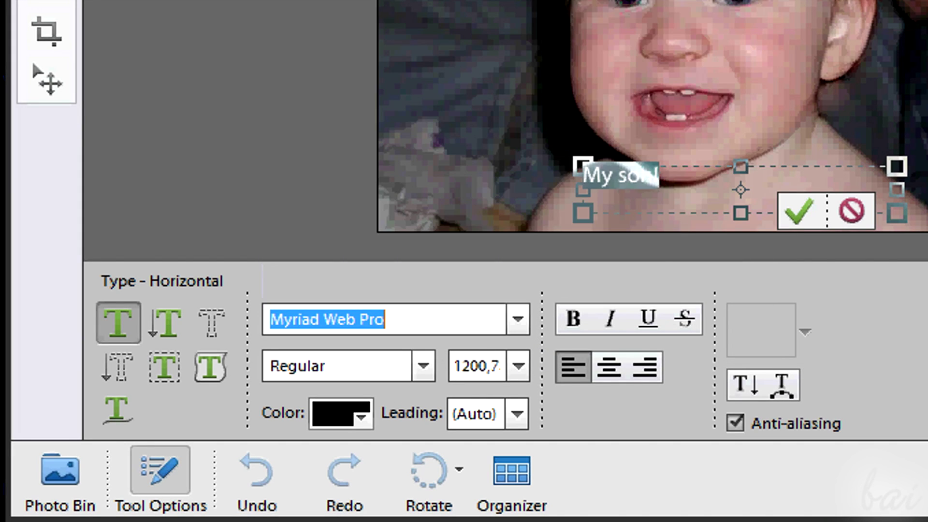
left_click(573, 319)
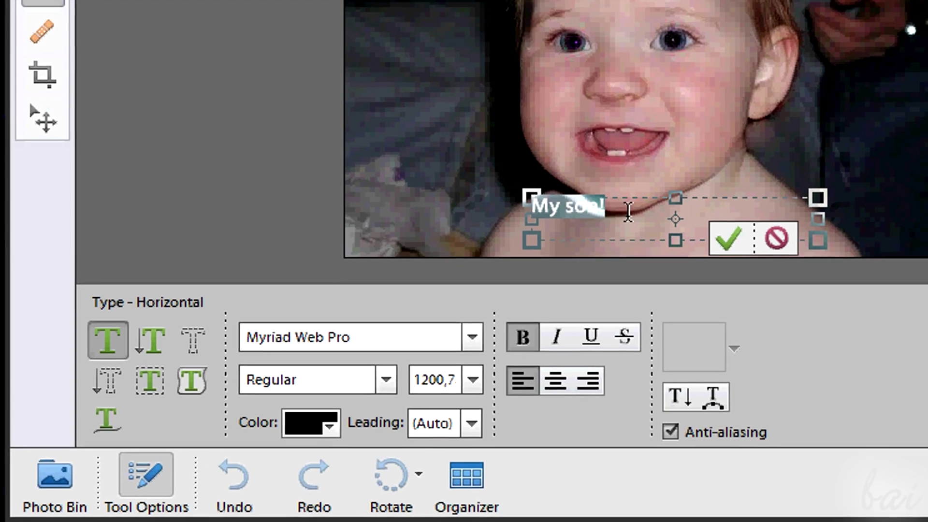
Move and resize the caption box, placing it larger, below and right of the mouth.
left_click_drag(698, 191, 693, 139)
left_click_drag(590, 195, 625, 209)
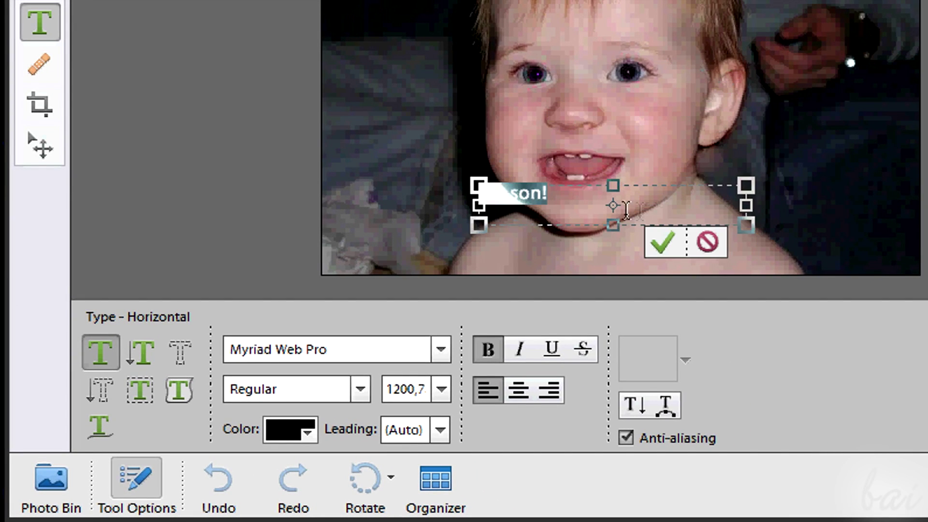
left_click_drag(745, 228, 646, 244)
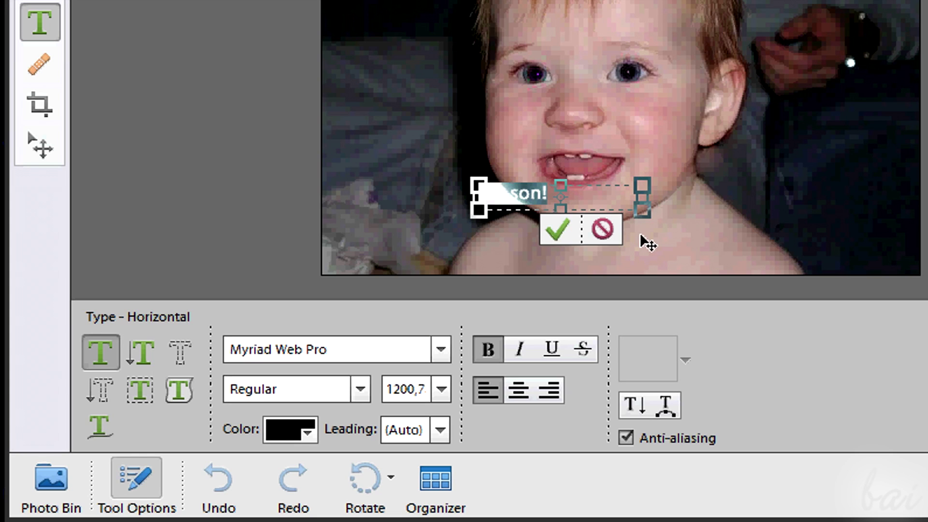
left_click_drag(643, 215, 863, 253)
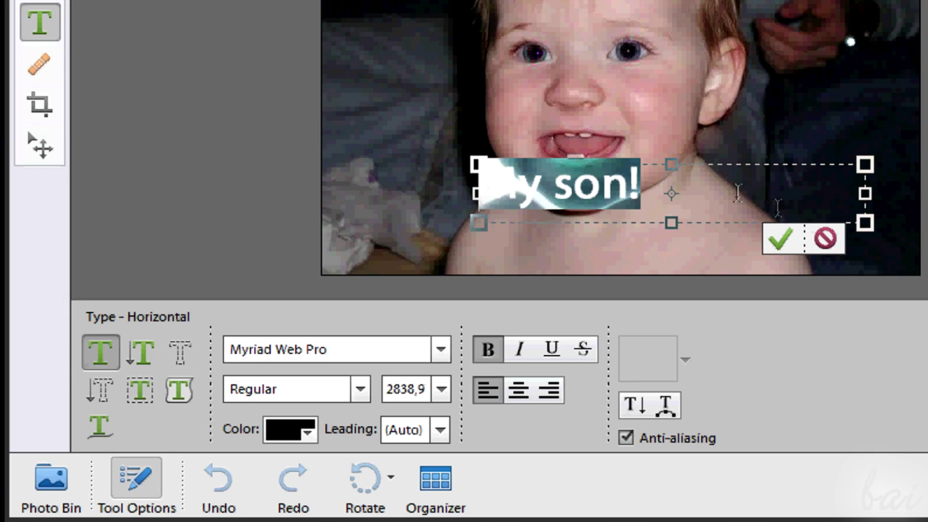
left_click_drag(717, 201, 748, 244)
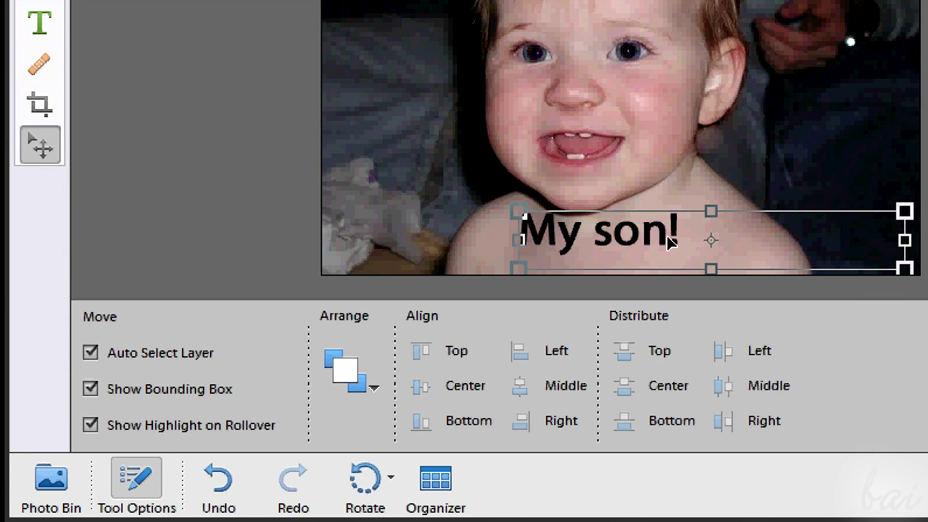
Delete the caption text, commit it, turn off Show Bounding Box and return to the Type tool.
double_click(671, 242)
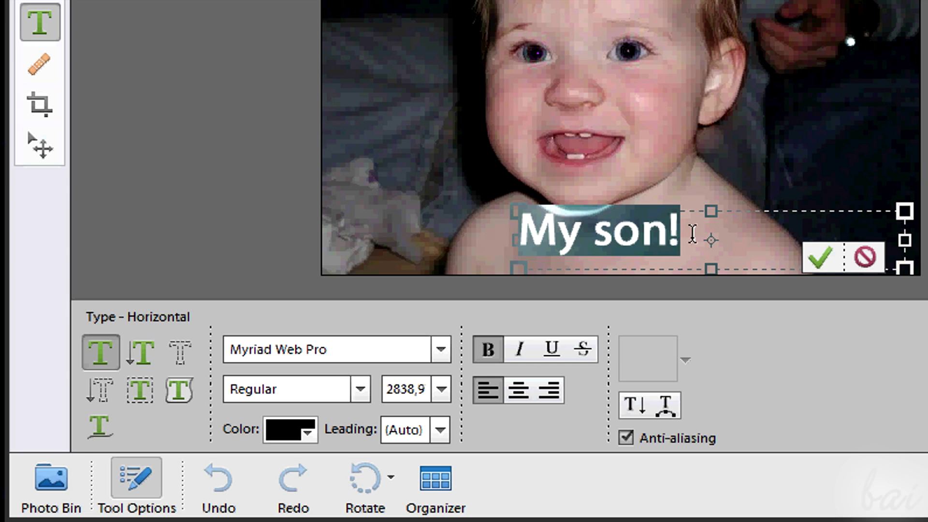
key("BackSpace")
left_click(824, 257)
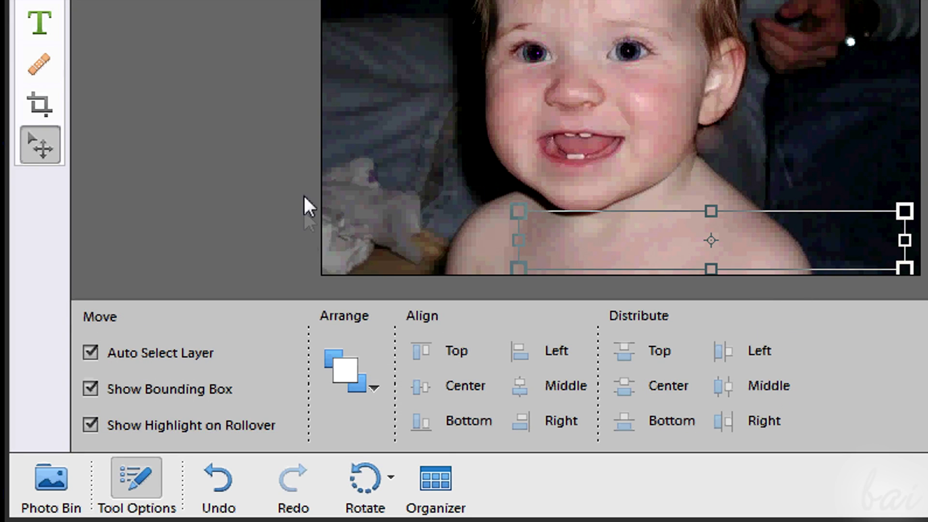
left_click(91, 389)
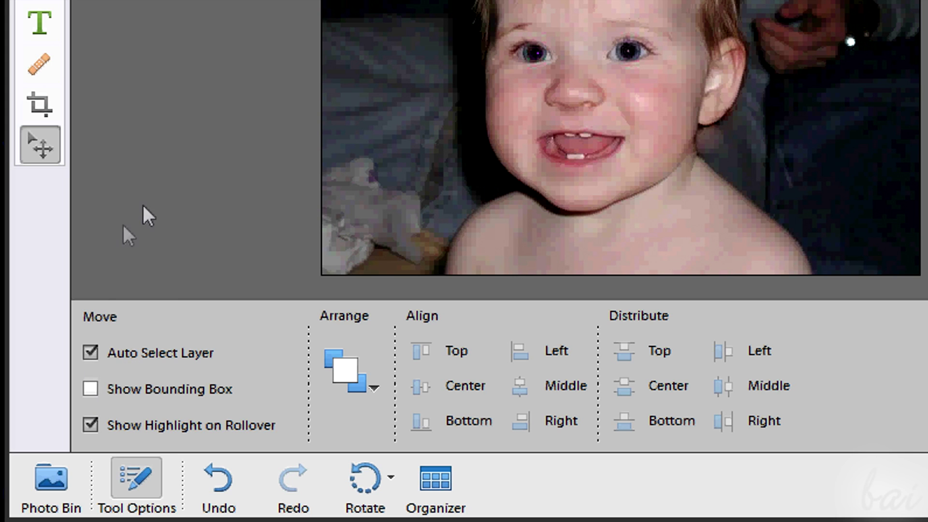
key("t")
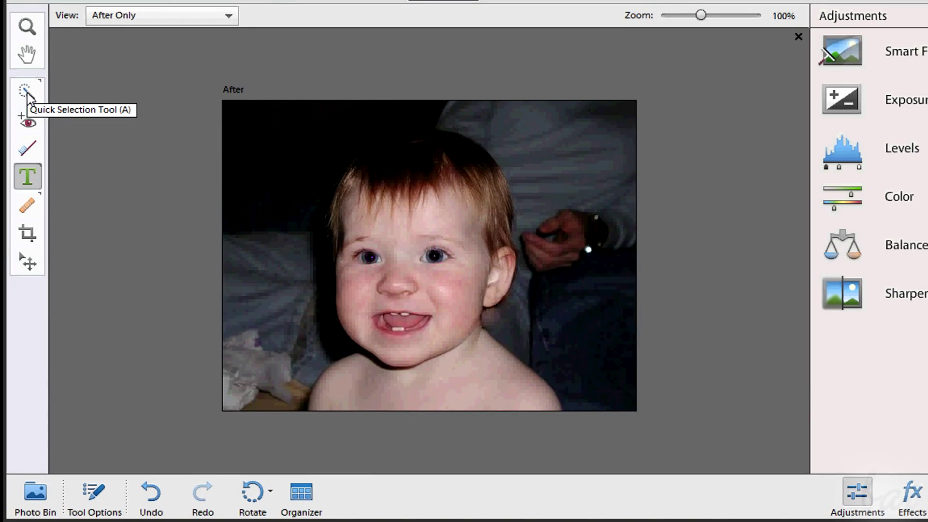
Quick-select the dark top-left background, then deselect it and show the Quick Selection settings.
left_click(27, 93)
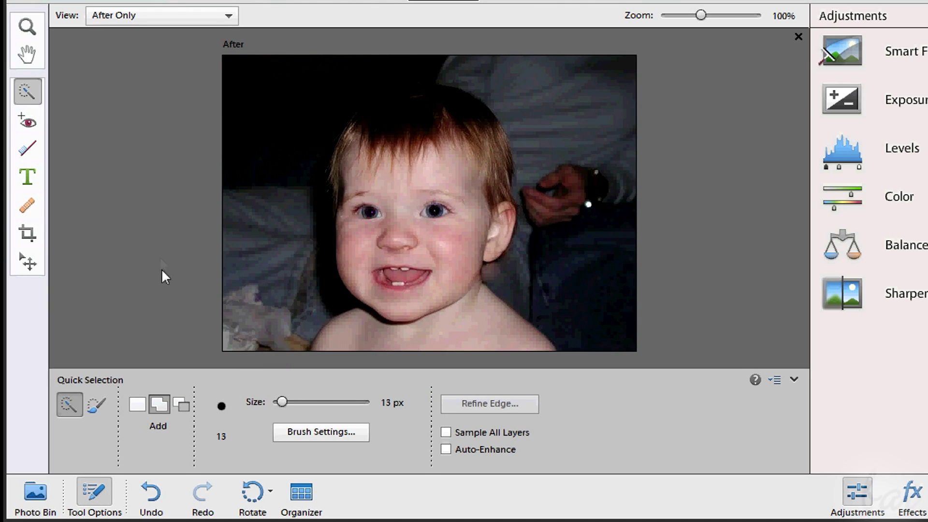
left_click(100, 490)
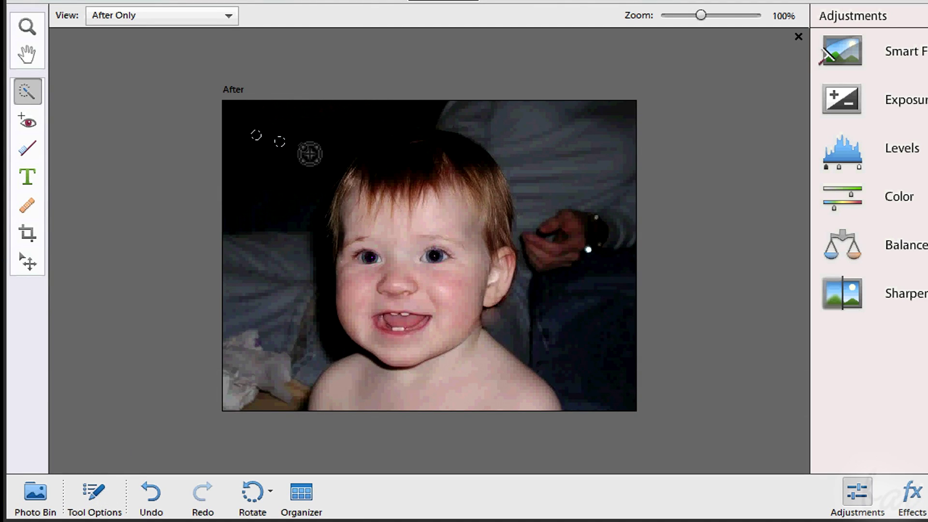
mouse_move(310, 153)
left_mouse_down()
mouse_move(321, 178)
mouse_move(390, 124)
mouse_move(348, 107)
left_mouse_up()
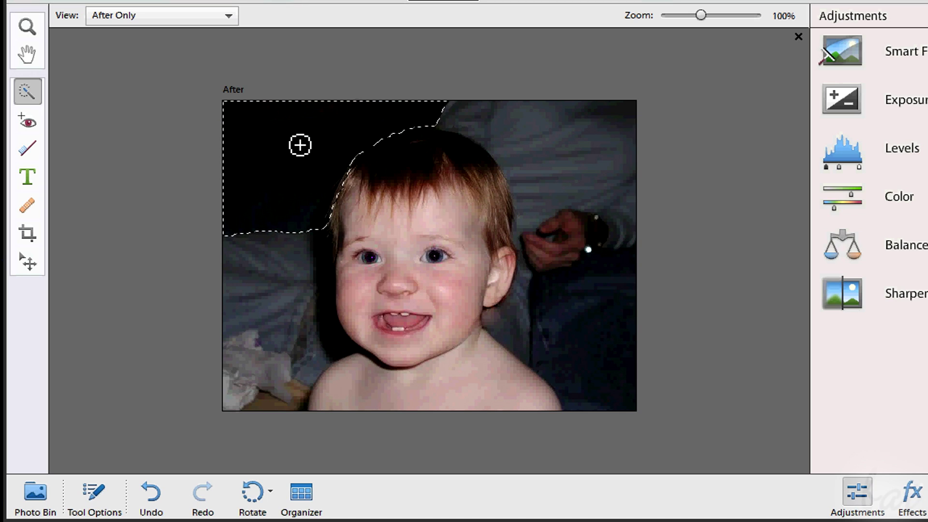
right_click(294, 141)
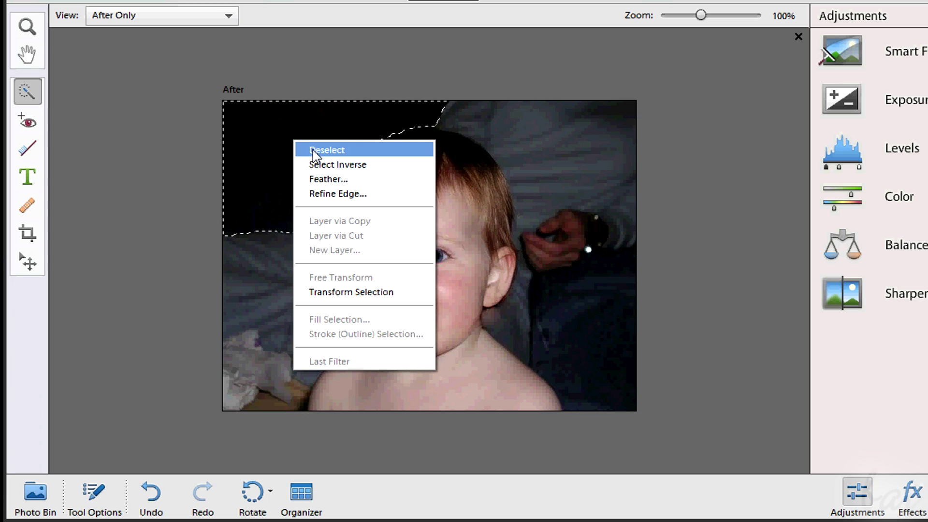
left_click(312, 150)
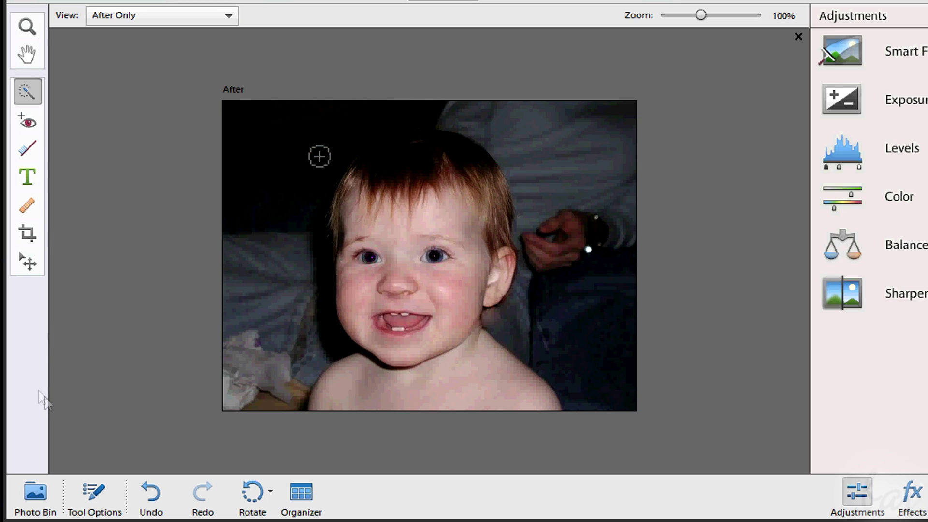
left_click(98, 490)
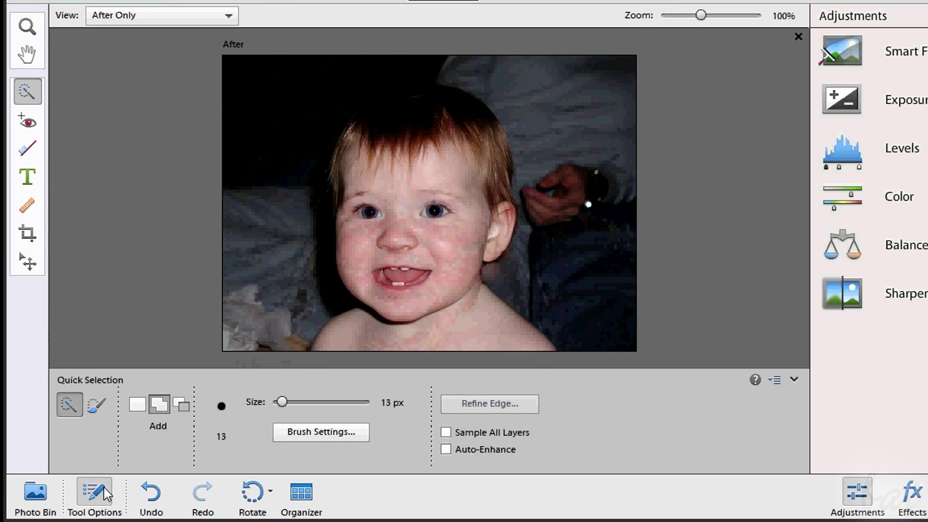
Brush a selection over the baby's mouth and a wavy stroke across the shoulders.
left_click(94, 404)
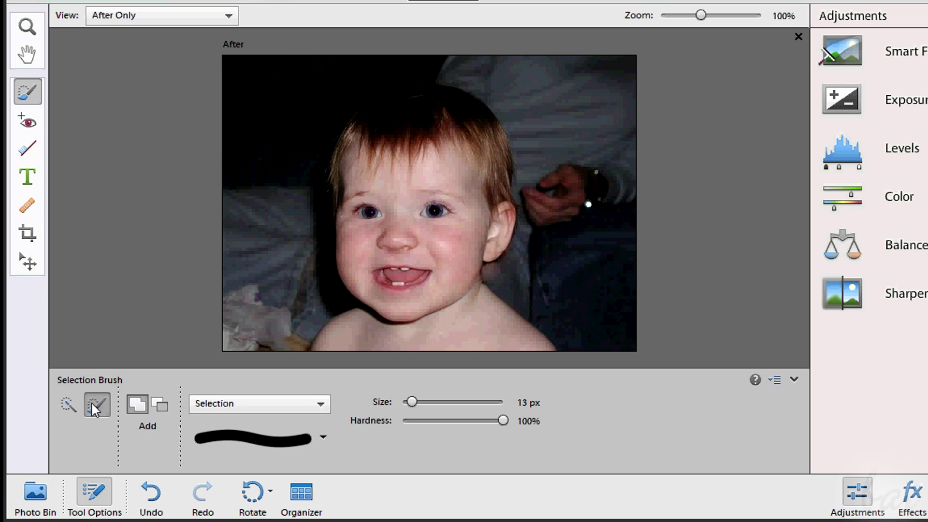
left_click_drag(380, 319, 424, 332)
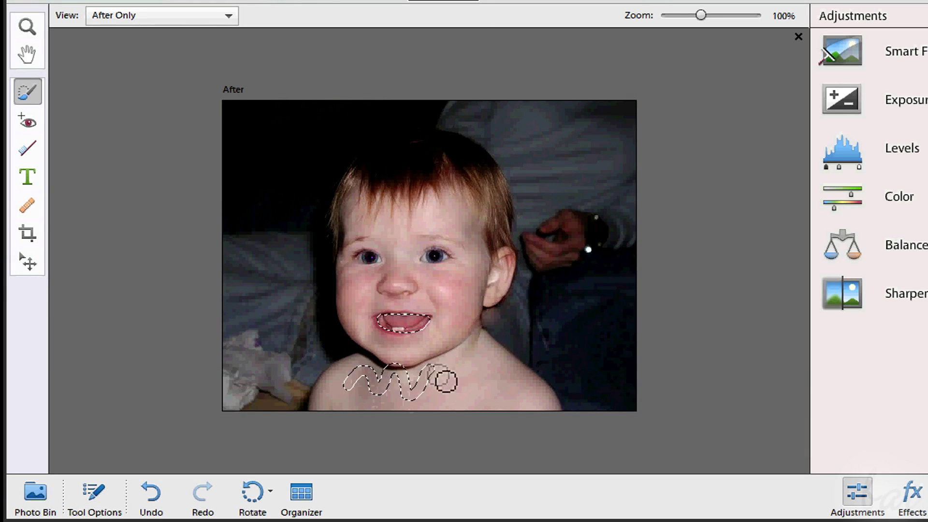
left_click_drag(510, 390, 509, 386)
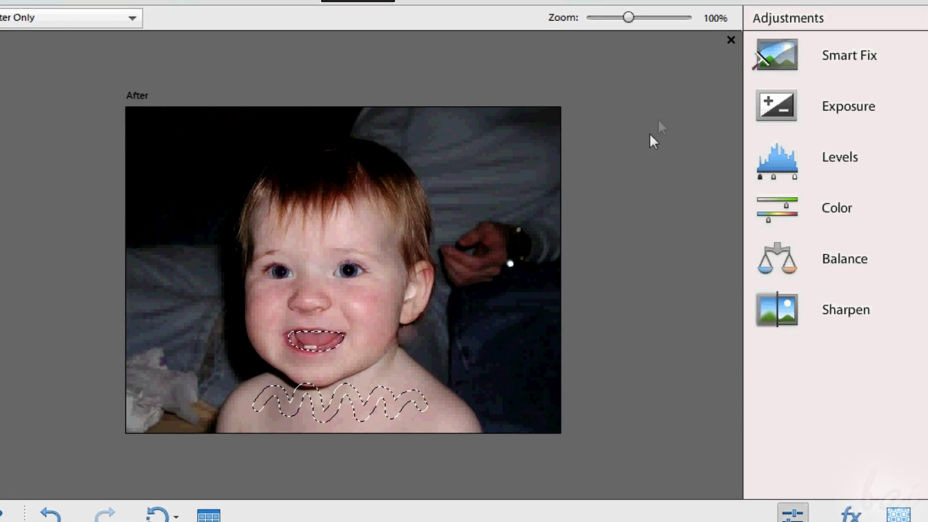
Try colour balance temperatures on the selection, settling on a slightly cooler 46.
left_click(915, 258)
scroll(922, 372, "down", 1)
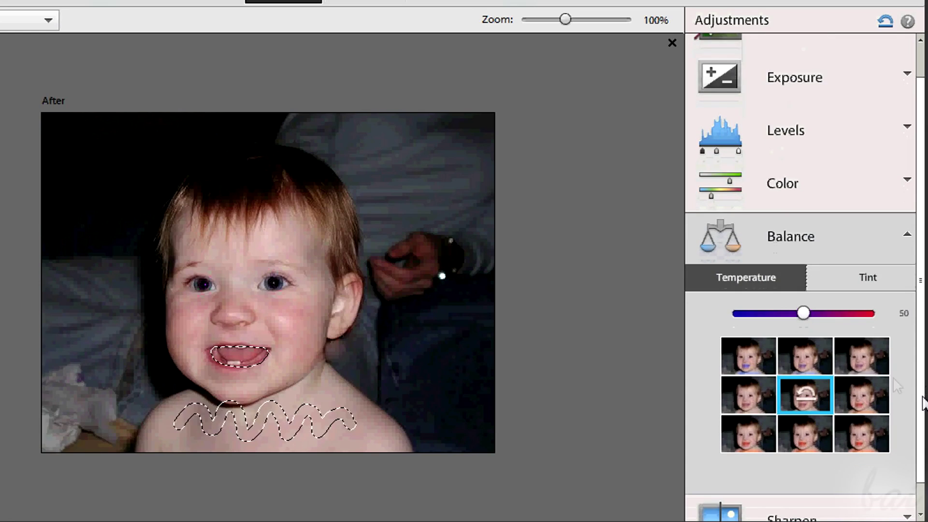
left_click_drag(807, 315, 891, 315)
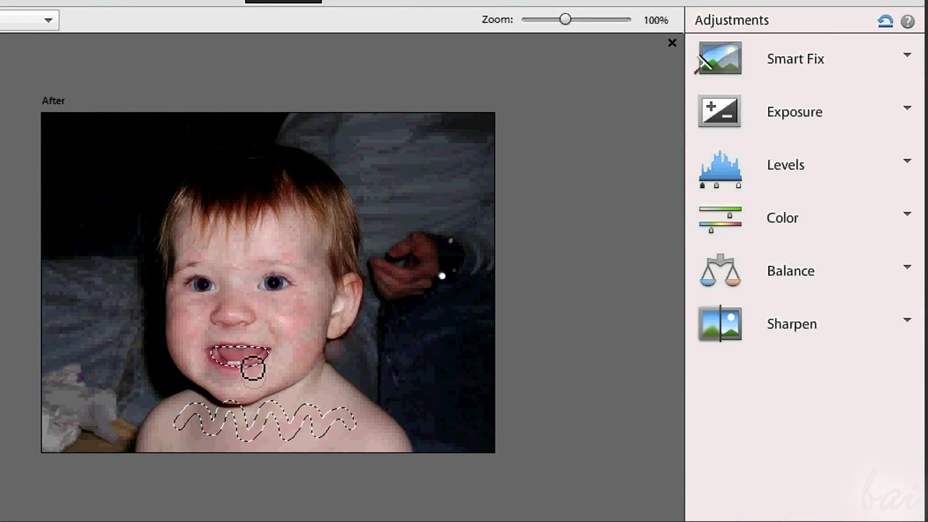
right_click(244, 358)
left_click(299, 116)
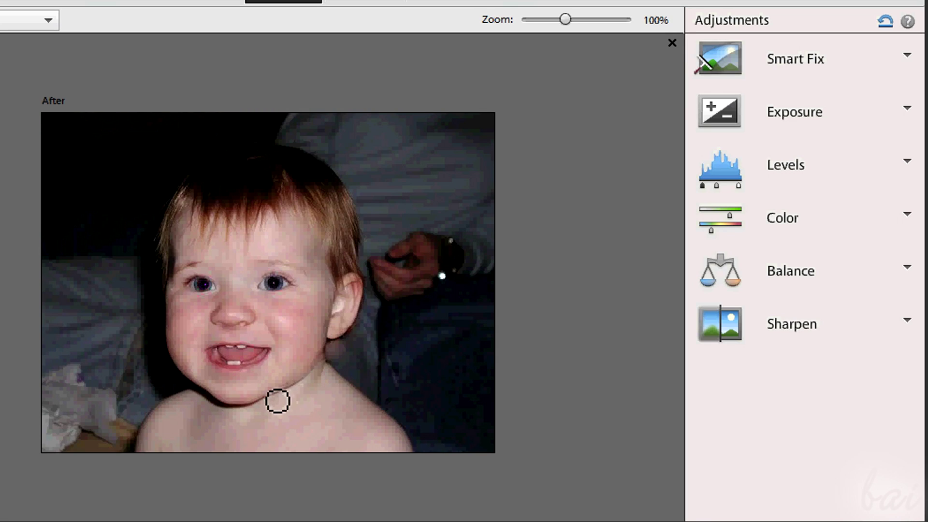
left_click(825, 259)
left_click_drag(803, 348, 821, 354)
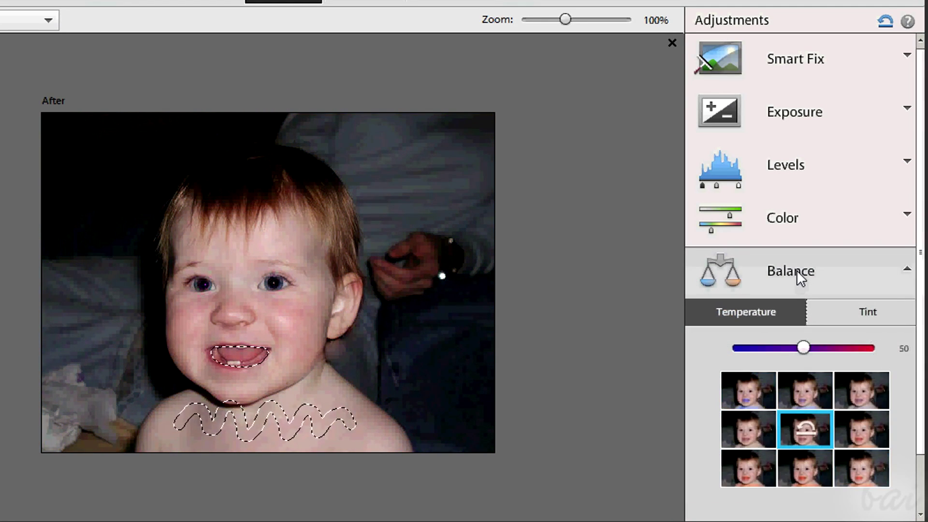
scroll(834, 331, "down", 1)
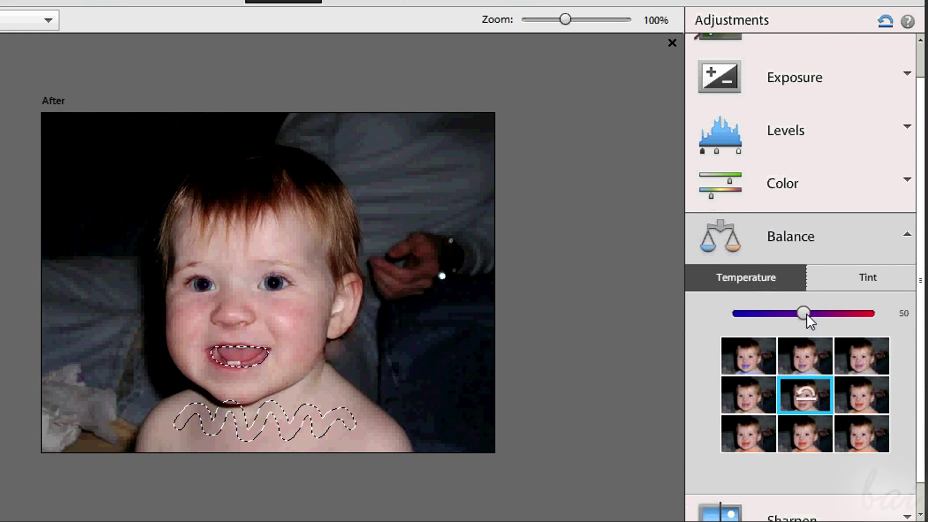
left_click_drag(806, 313, 889, 314)
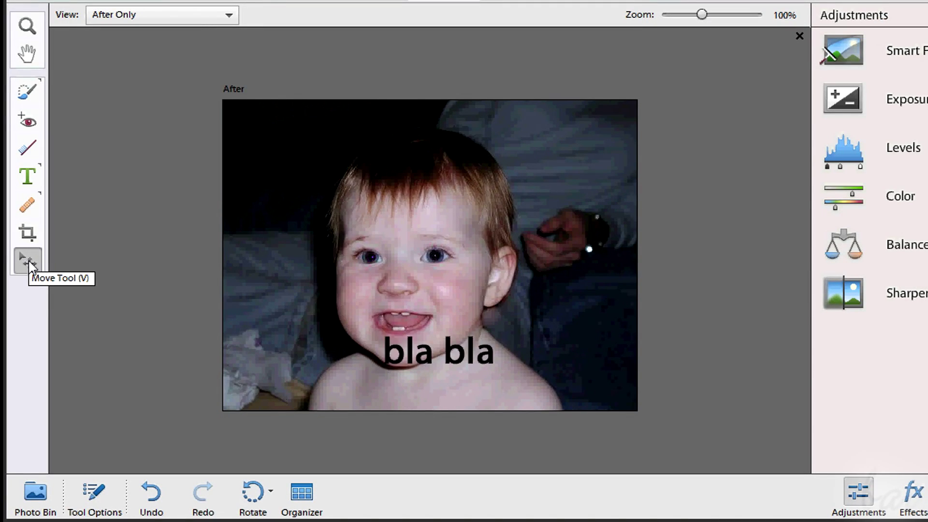
Move the 'bla bla' text up over the eyes and shift the wavy selection up and right.
left_click(28, 261)
left_click_drag(437, 358, 392, 378)
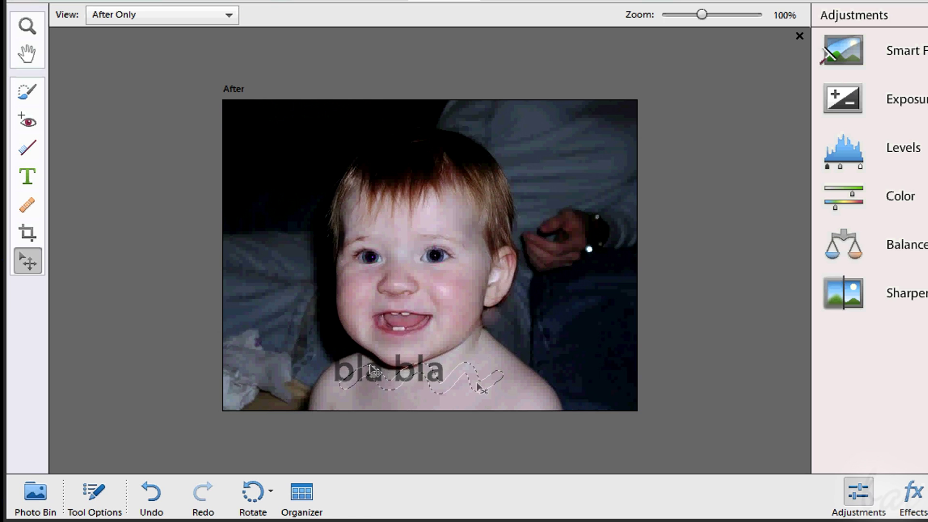
left_click_drag(478, 387, 545, 342)
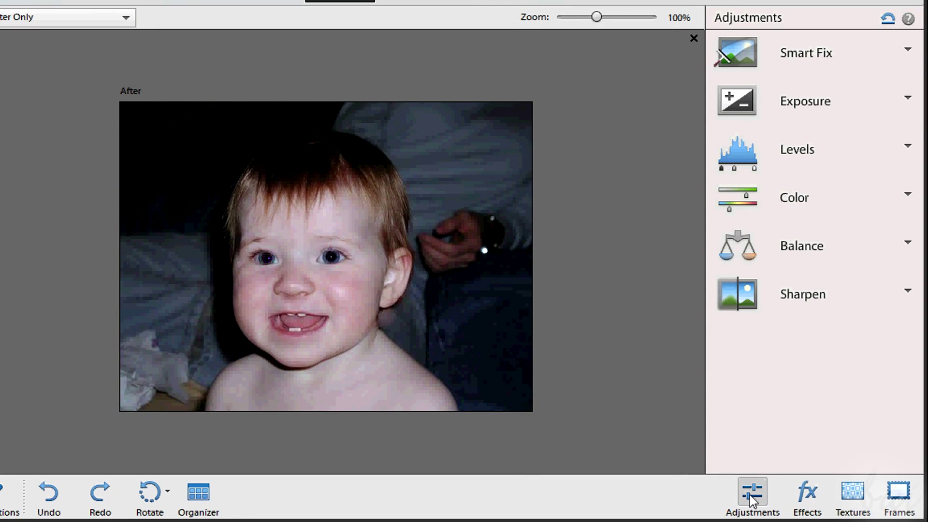
left_click(824, 112)
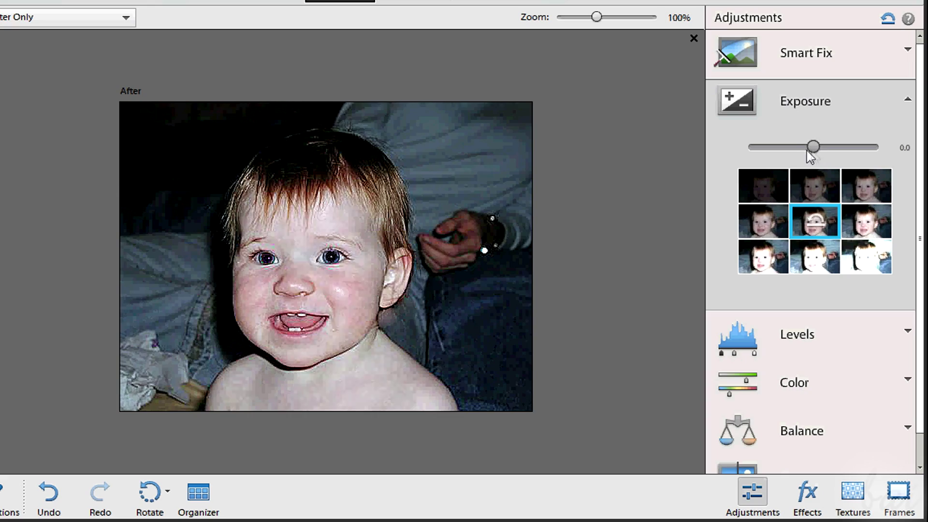
Darken exposure to -2.8, then try two photo effects and undo each.
left_click_drag(812, 146, 833, 160)
left_click(813, 498)
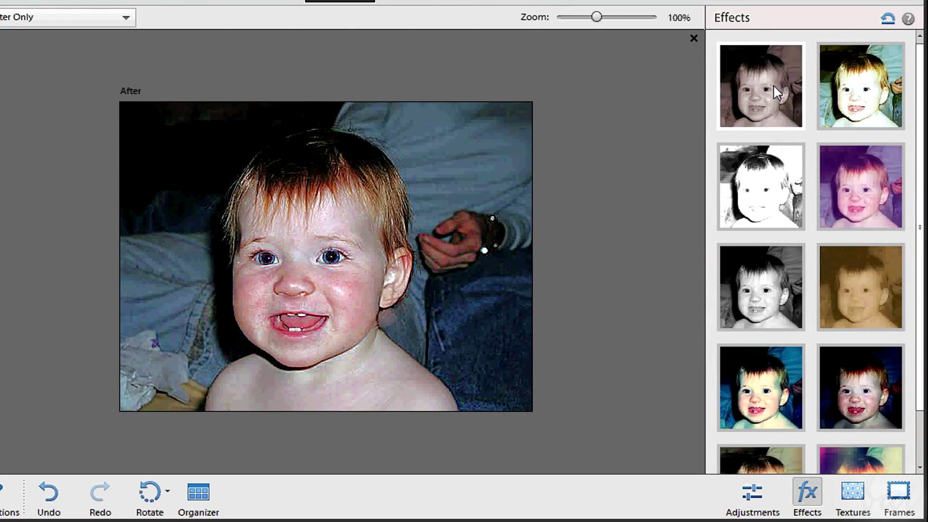
left_click(861, 95)
left_click(41, 497)
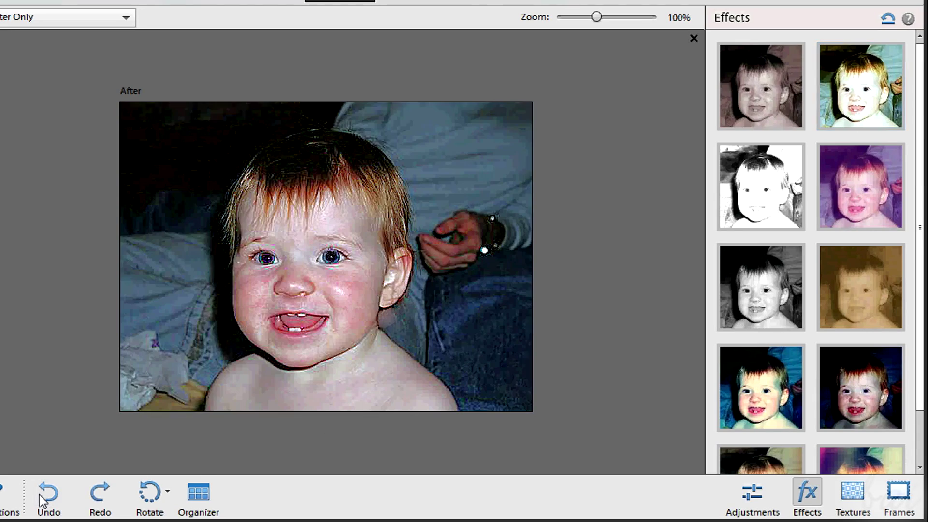
scroll(812, 290, "down", 1)
left_click(860, 427)
left_click(48, 494)
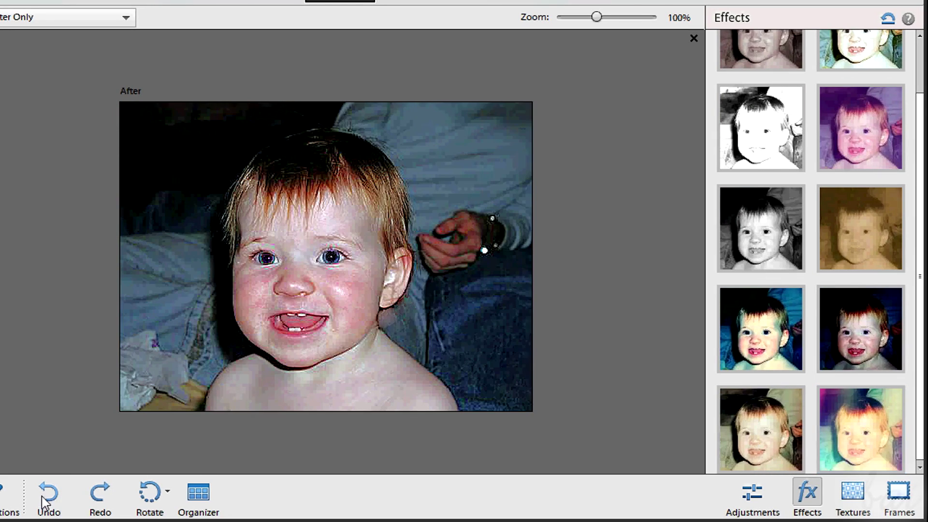
Try the green sunburst, yellow and peeling-paint textures, removing them again.
left_click(852, 498)
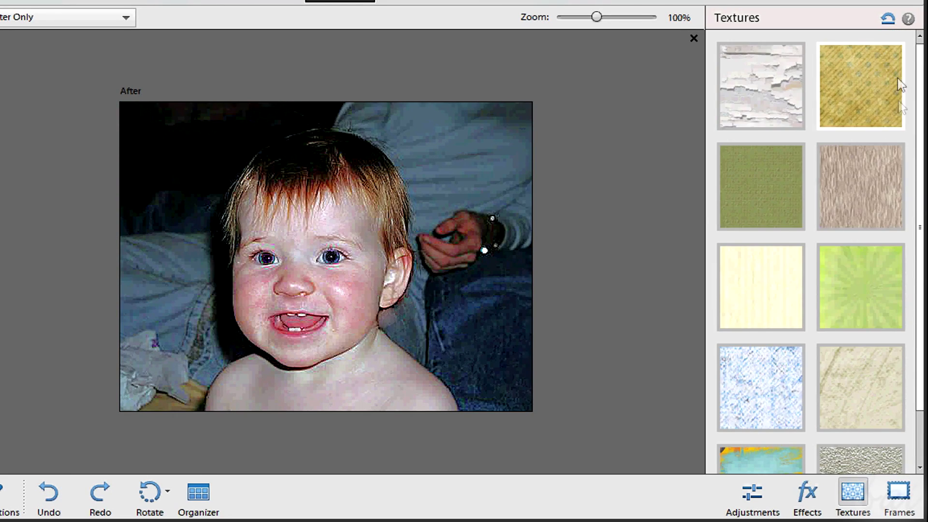
left_click(870, 288)
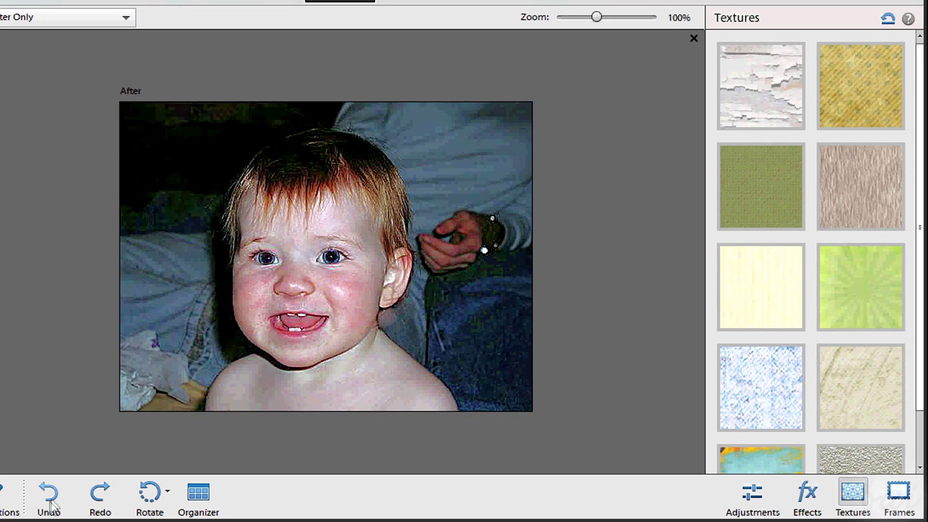
left_click(870, 68)
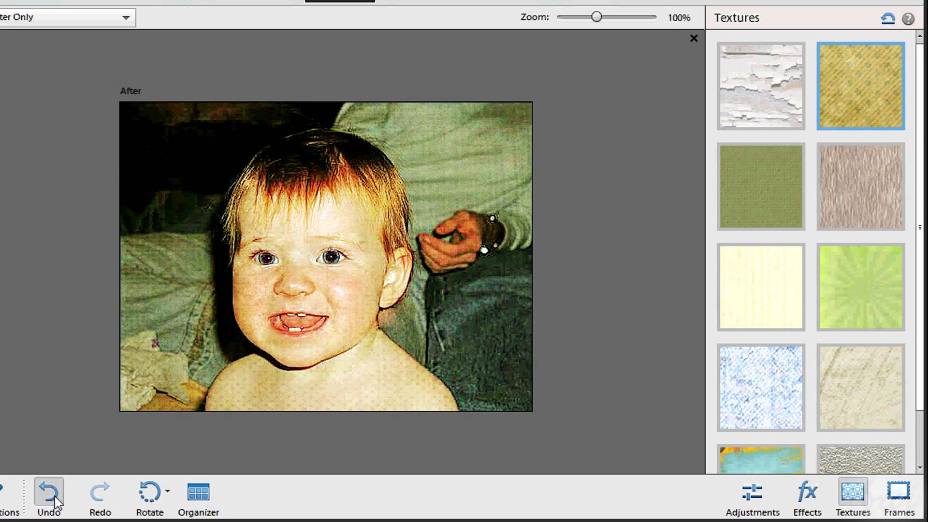
left_click(49, 493)
left_click(735, 77)
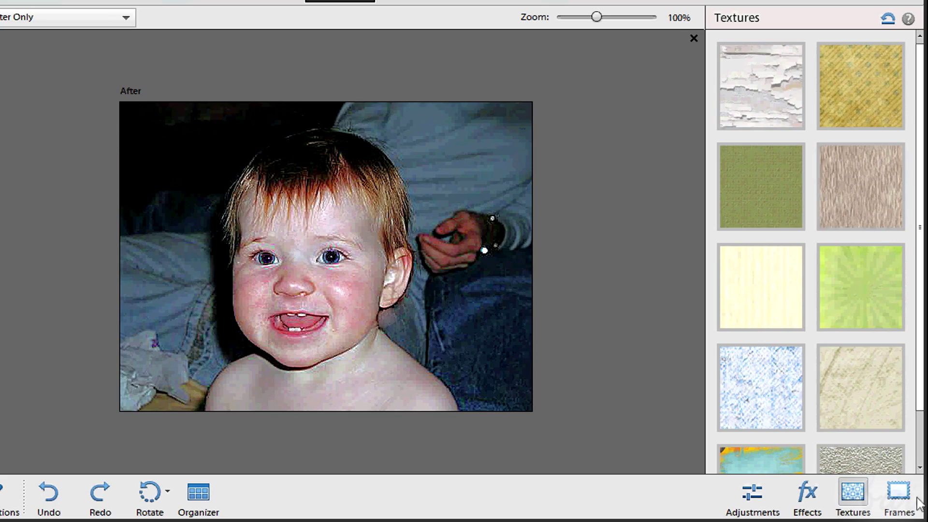
Apply the white scalloped frame and reposition the photo inside it.
left_click(899, 493)
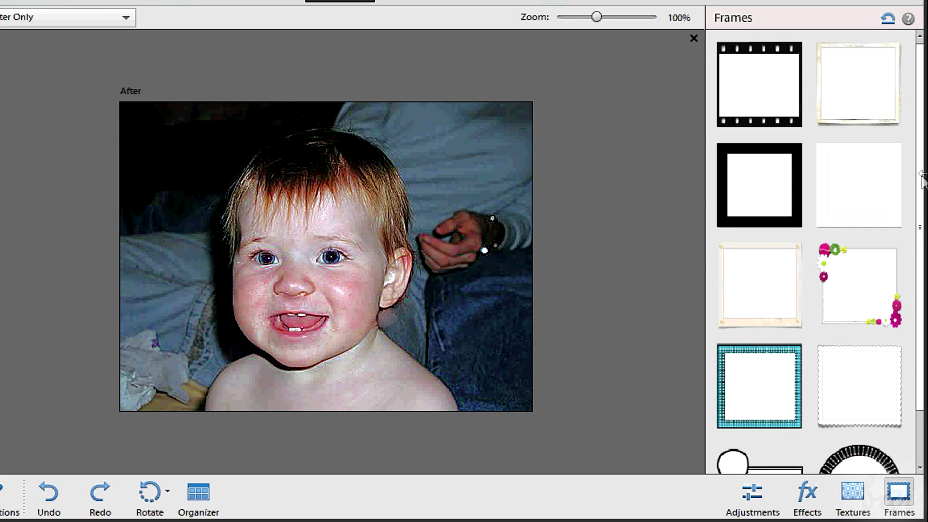
scroll(844, 246, "down", 1)
left_click(845, 247)
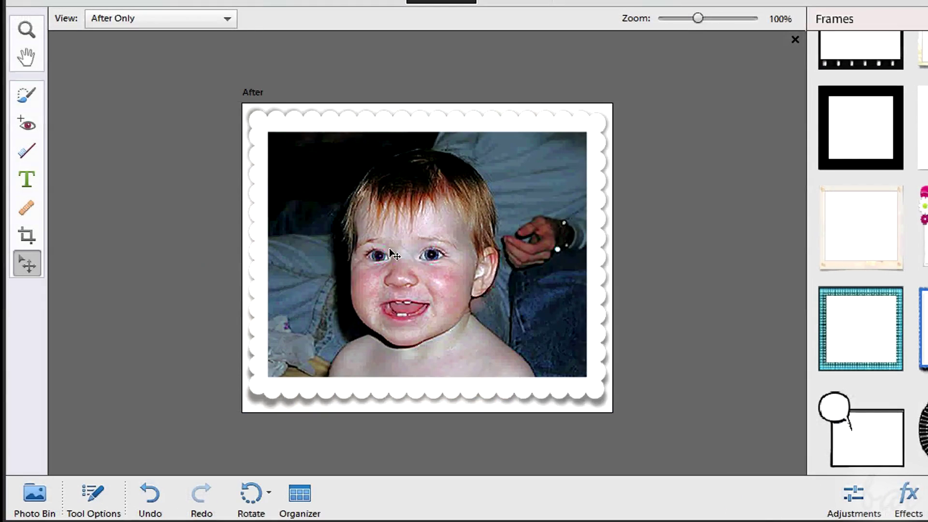
left_click_drag(435, 191, 430, 191)
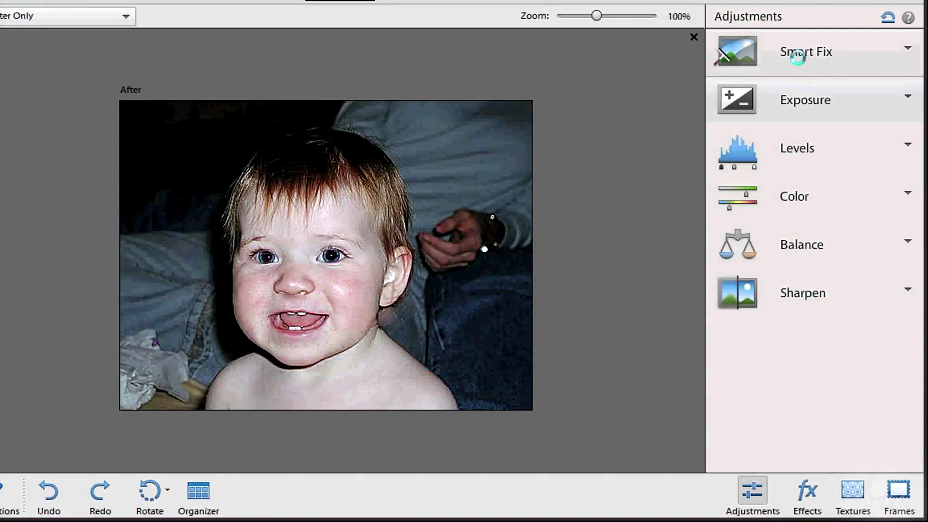
left_click(798, 58)
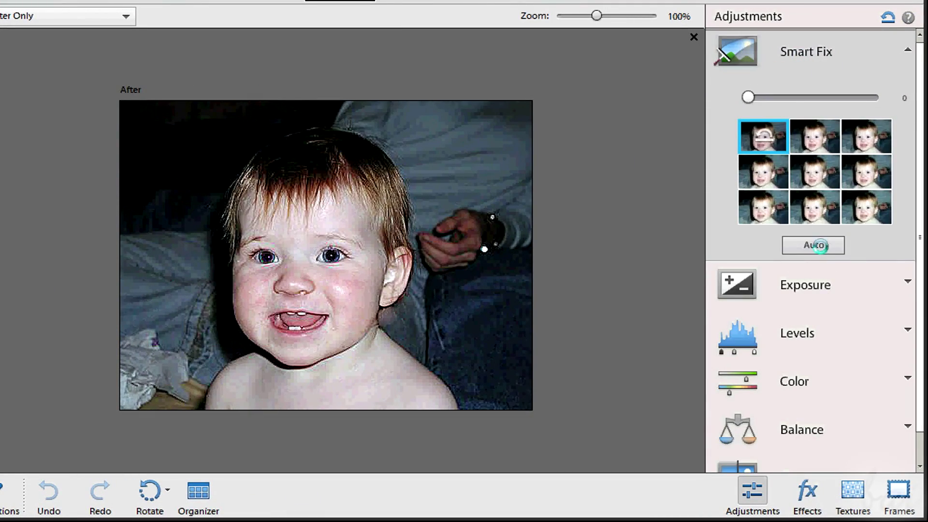
left_click(817, 245)
left_click(905, 54)
left_click(853, 104)
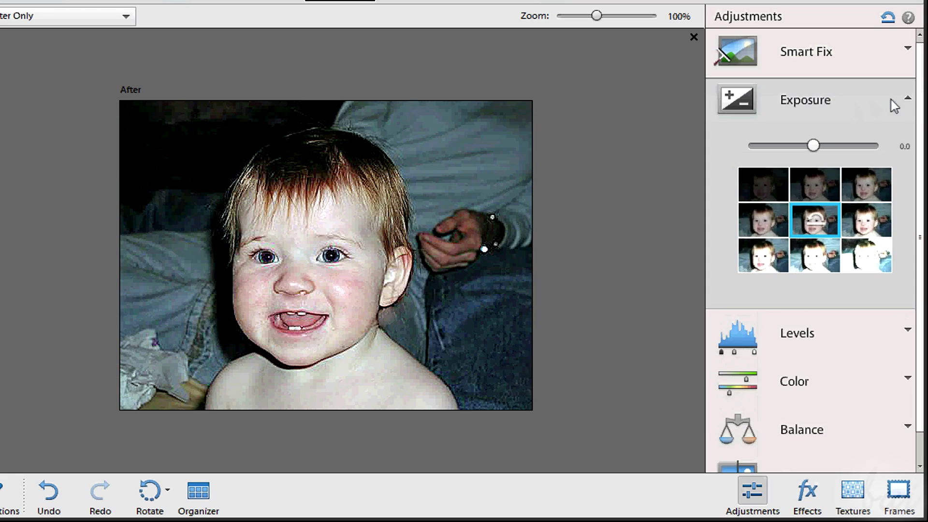
left_click(894, 105)
left_click(794, 148)
left_click(790, 157)
left_click(824, 254)
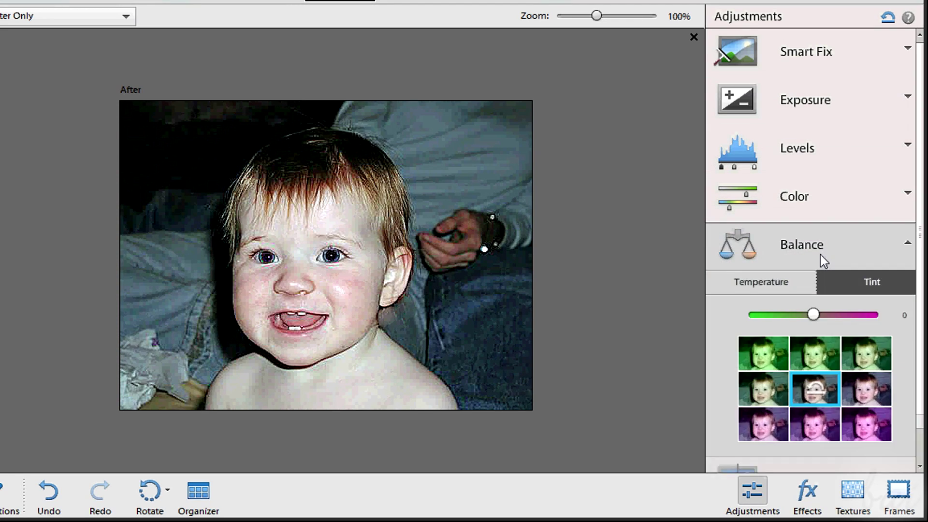
left_click(824, 197)
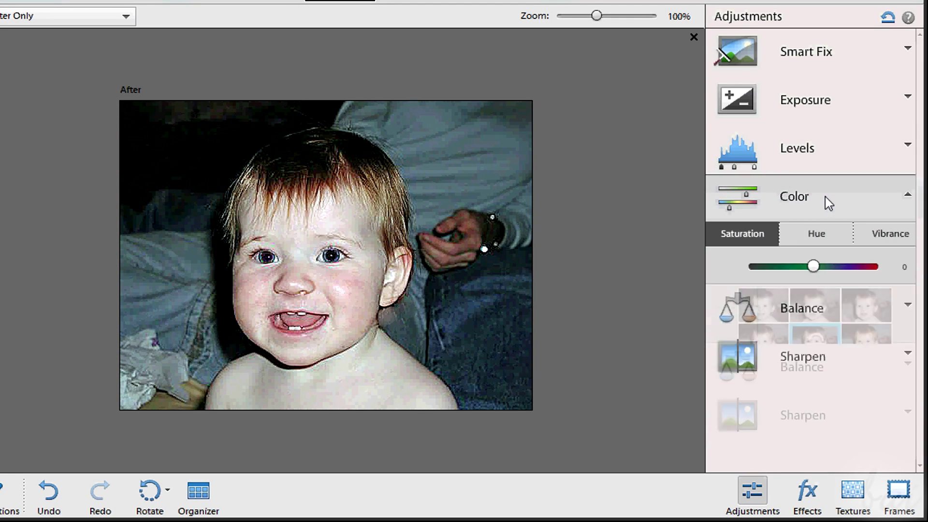
left_click(908, 197)
left_click(824, 113)
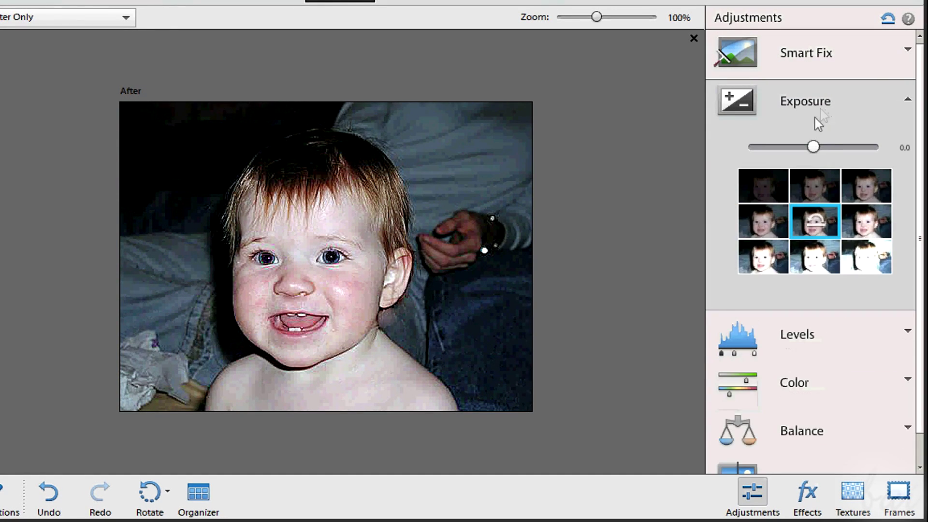
left_click_drag(816, 154, 846, 158)
left_click(815, 221)
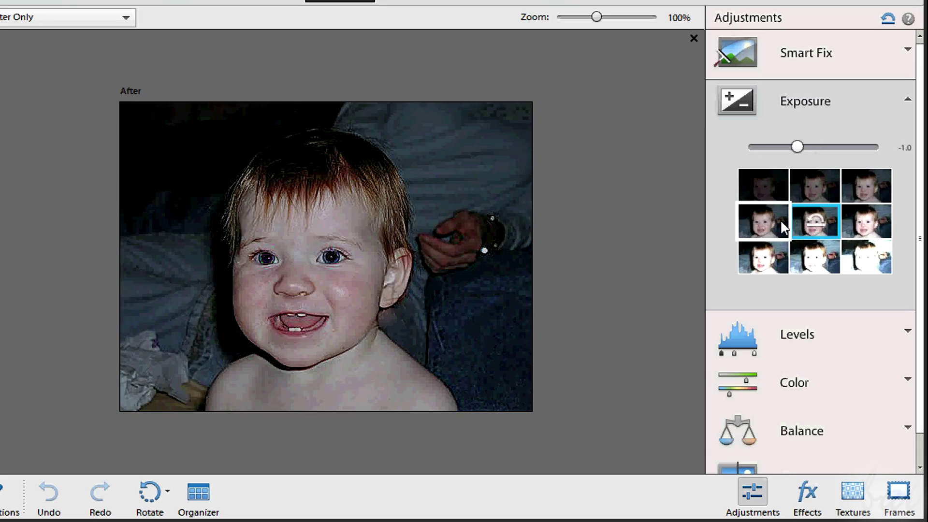
left_click(798, 57)
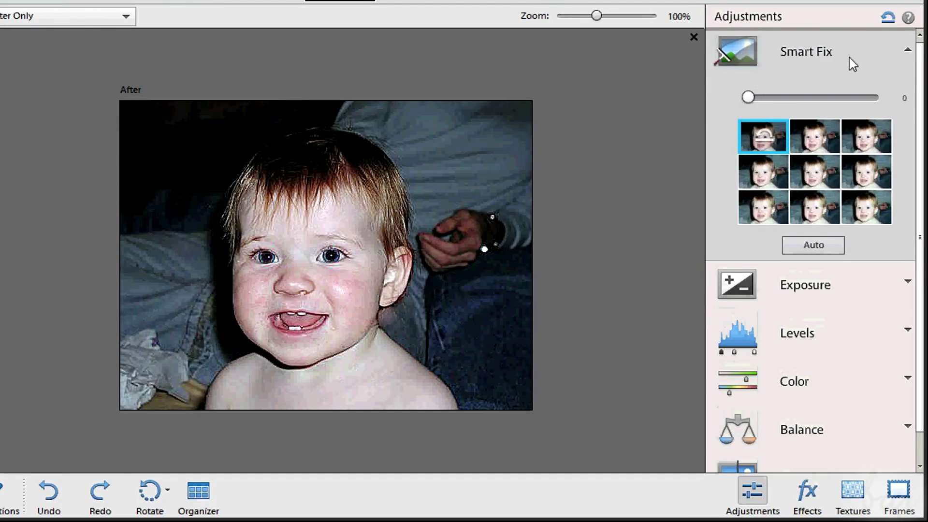
left_click(821, 247)
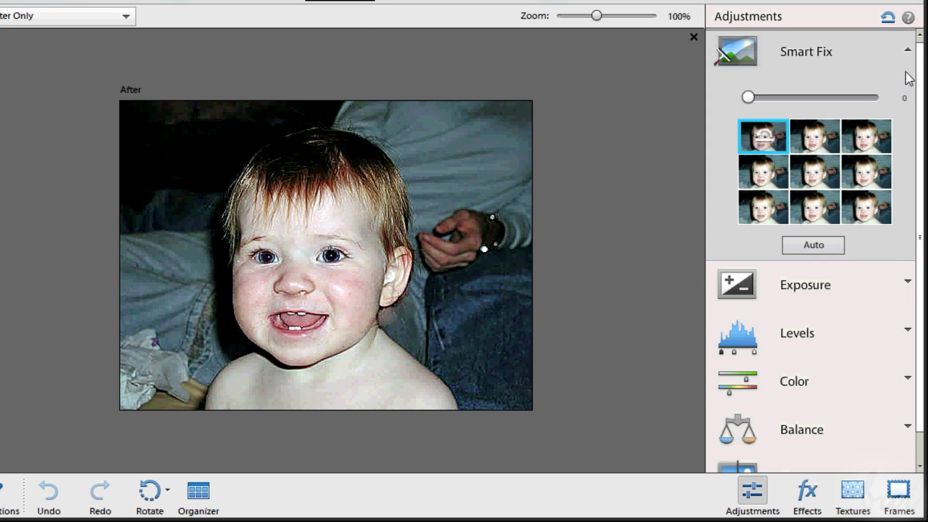
left_click(908, 61)
left_click(855, 104)
left_click(907, 99)
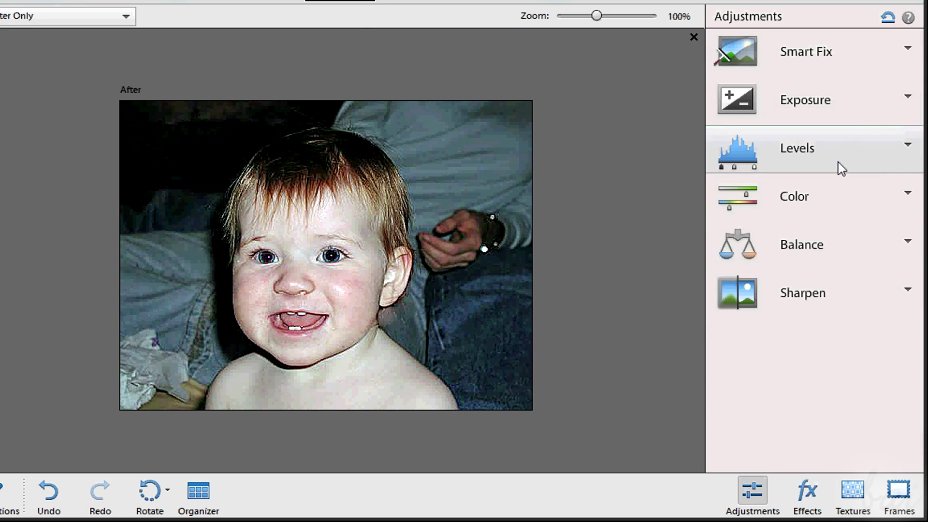
left_click(843, 153)
left_click(847, 151)
left_click(822, 256)
left_click(825, 199)
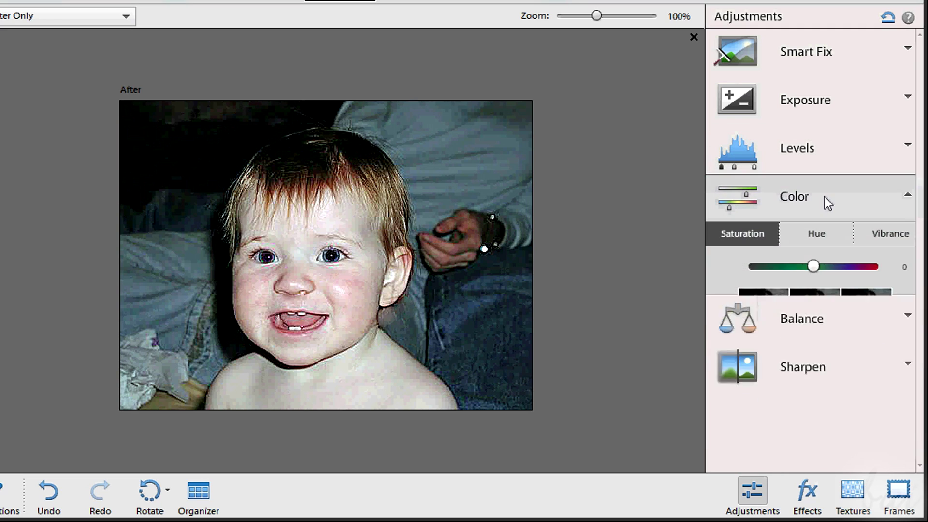
left_click(824, 196)
left_click(824, 196)
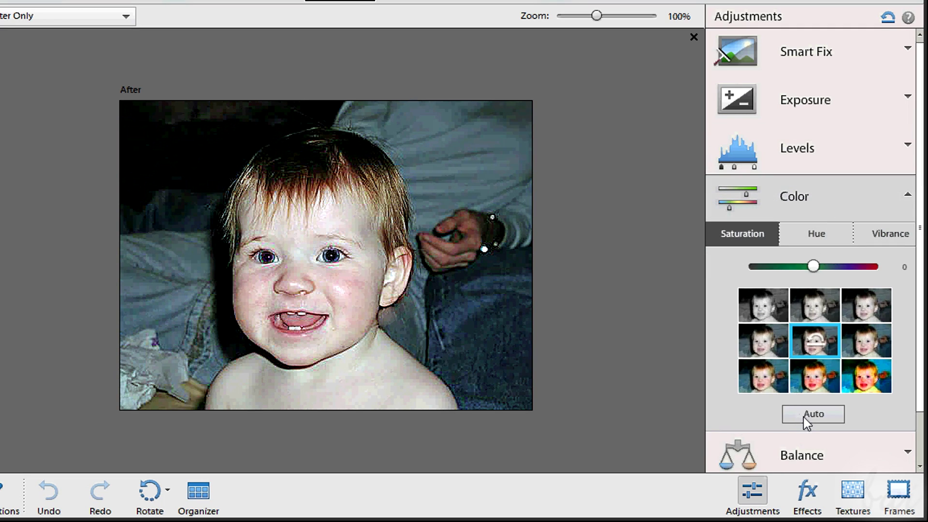
Close the colour adjustments and switch to the Guided workspace's Touchups list.
left_click(905, 197)
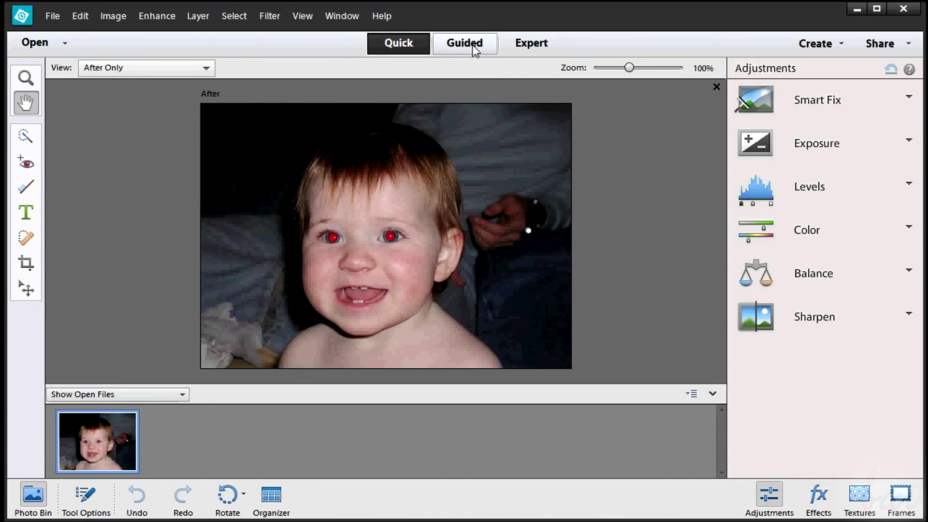
left_click(471, 45)
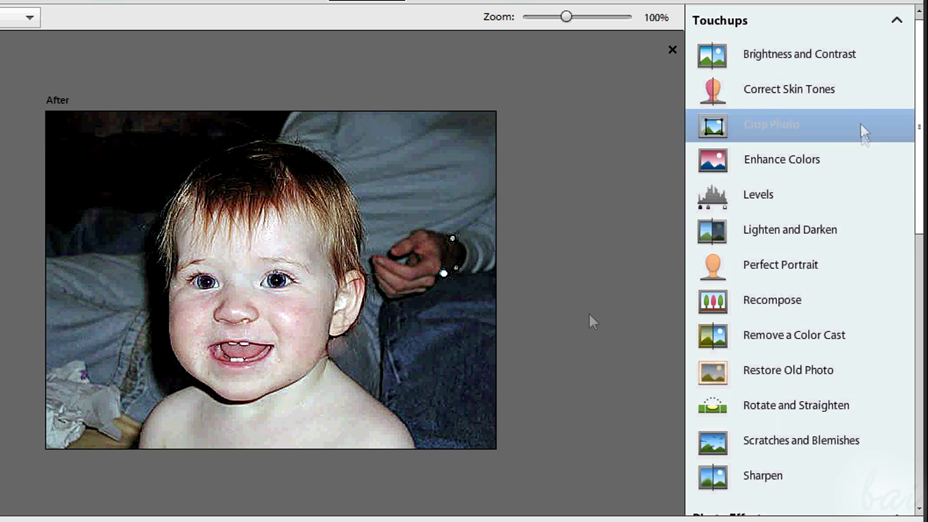
In Enhance Colors, boost saturation and shift the hue until the hair turns magenta.
left_click(782, 162)
mouse_move(828, 139)
left_mouse_down()
mouse_move(804, 139)
mouse_move(857, 139)
mouse_move(826, 139)
left_mouse_up()
left_click_drag(828, 162, 861, 170)
left_click_drag(826, 139, 815, 140)
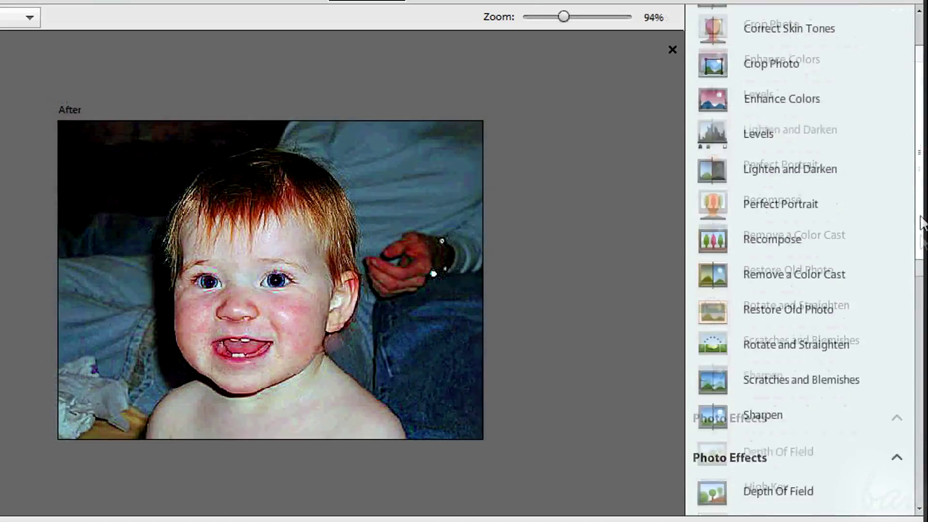
left_click_drag(920, 222, 921, 339)
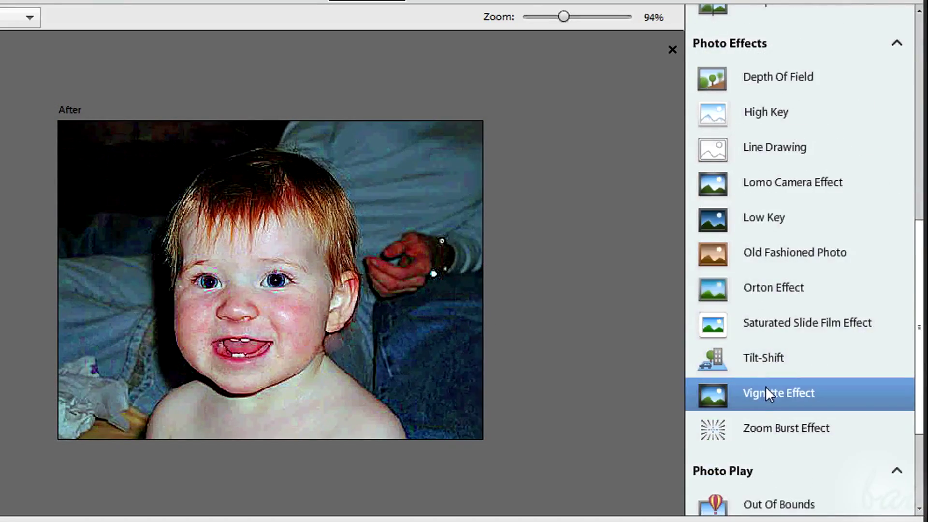
Add a black vignette and refine its shape's feather and roundness.
left_click(766, 386)
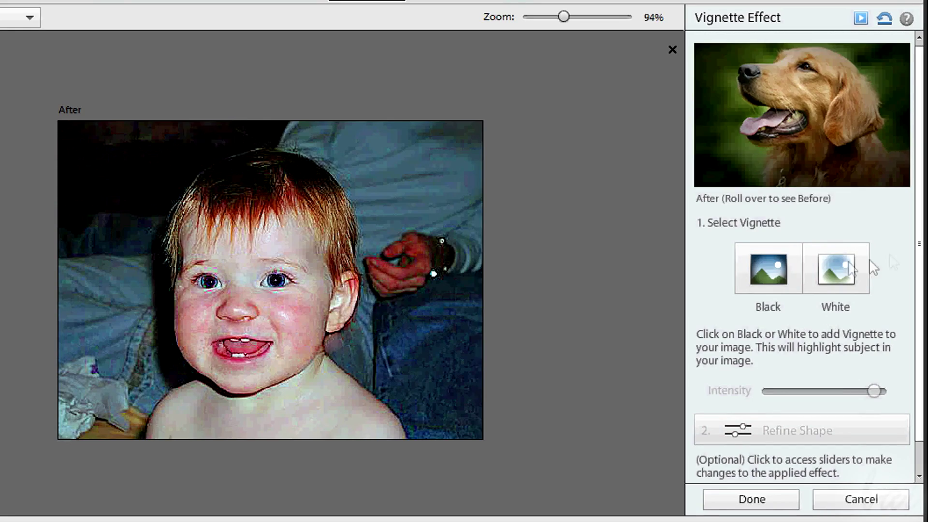
left_click(768, 268)
scroll(865, 338, "down", 1)
mouse_move(873, 360)
left_mouse_down()
mouse_move(817, 367)
mouse_move(886, 362)
left_mouse_up()
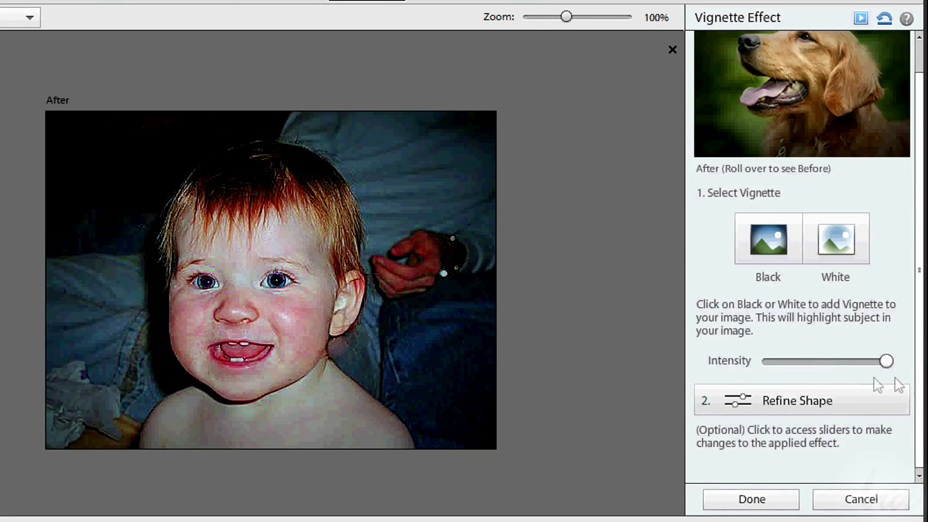
left_click(820, 401)
left_click_drag(316, 139, 362, 159)
left_click_drag(373, 139, 358, 164)
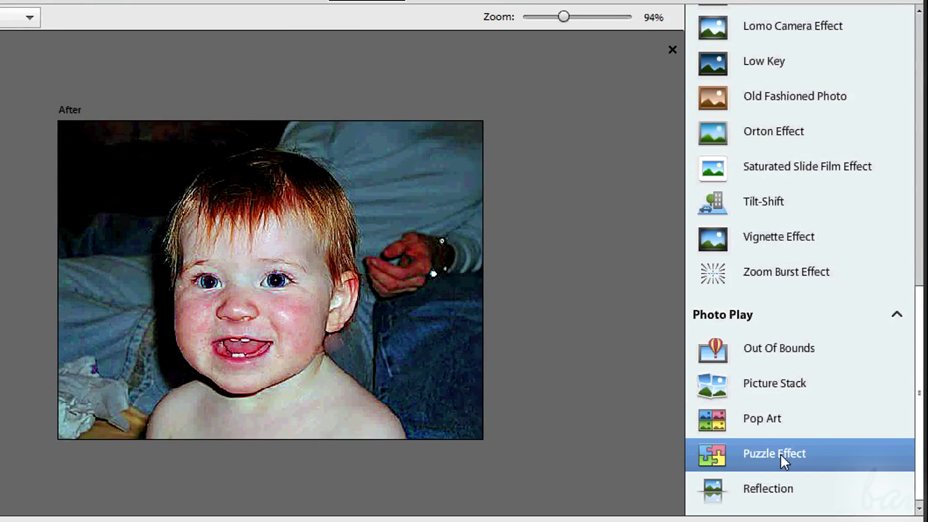
left_click(780, 453)
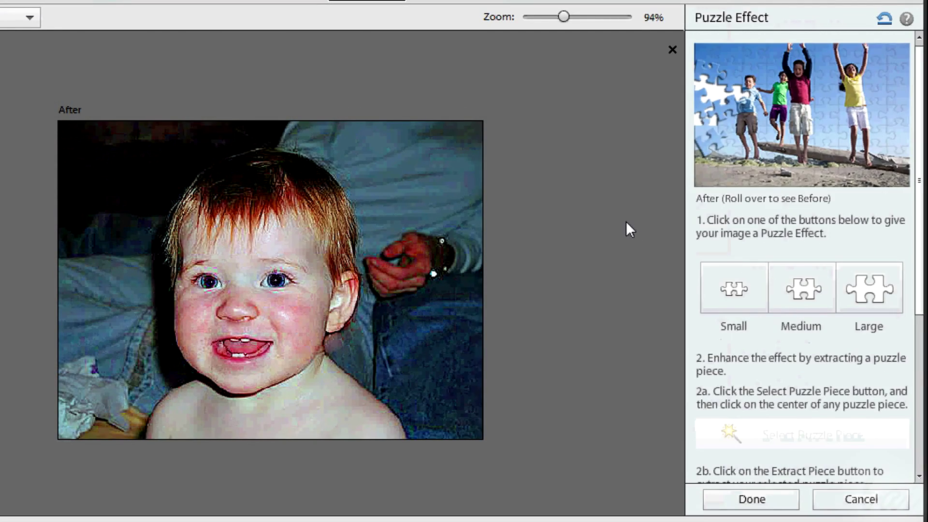
Cut the photo into Large puzzle pieces, extract a cheek piece and move it beside its hole.
mouse_move(727, 153)
left_click(855, 289)
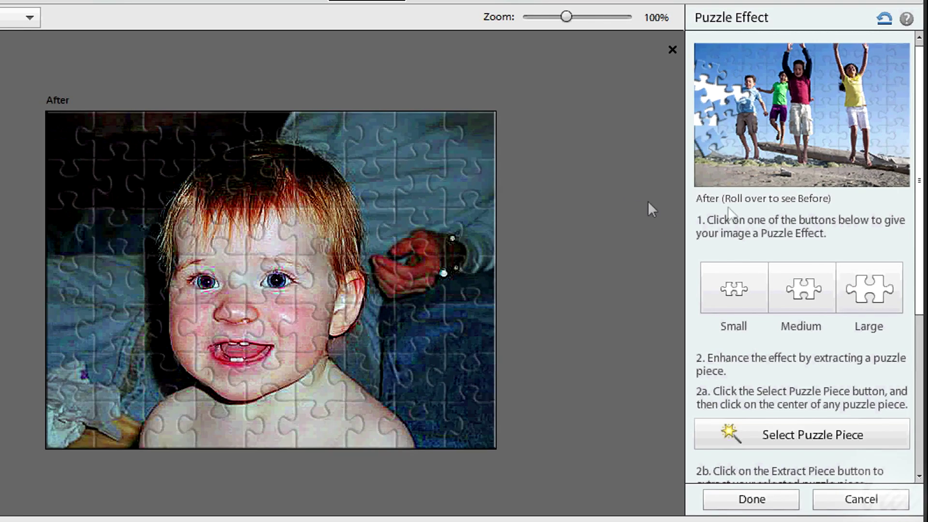
scroll(913, 379, "down", 3)
left_click(809, 268)
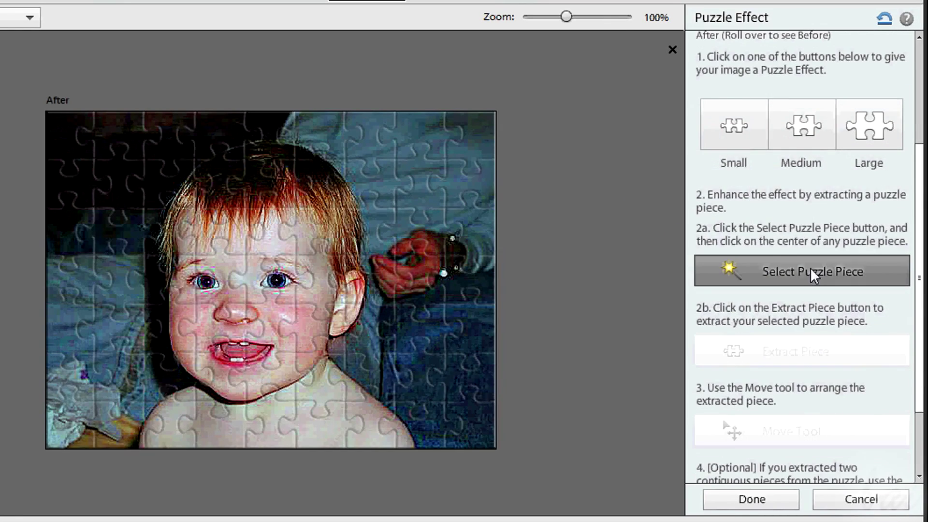
left_click(372, 237)
left_click(425, 334)
left_click(309, 323)
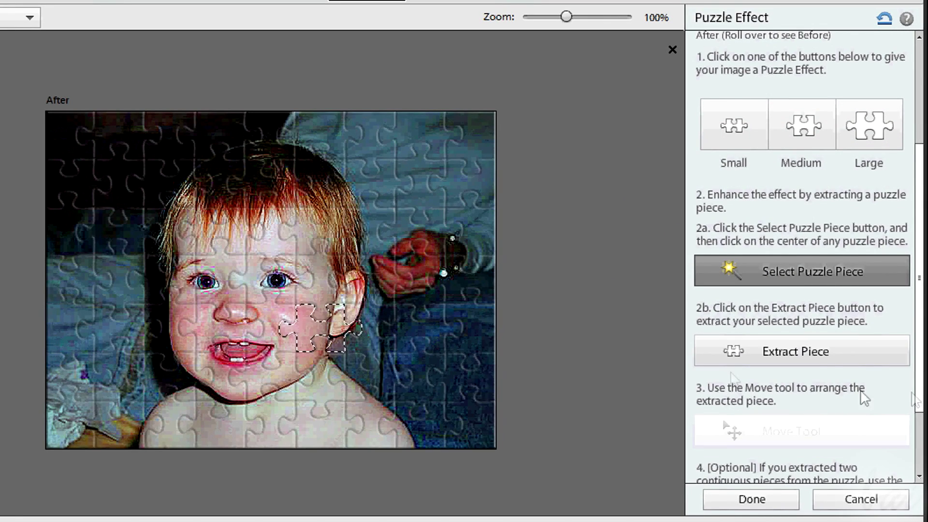
left_click(811, 360)
left_click_drag(263, 289, 333, 351)
scroll(921, 366, "down", 3)
Discard the puzzle, then apply Enhance Colors with Auto Fix and a hue shift.
left_click(861, 499)
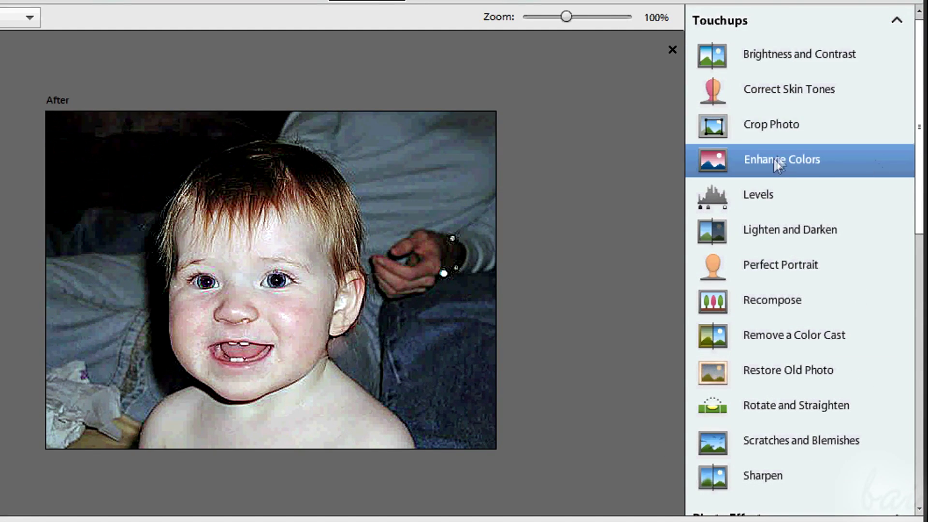
left_click(782, 166)
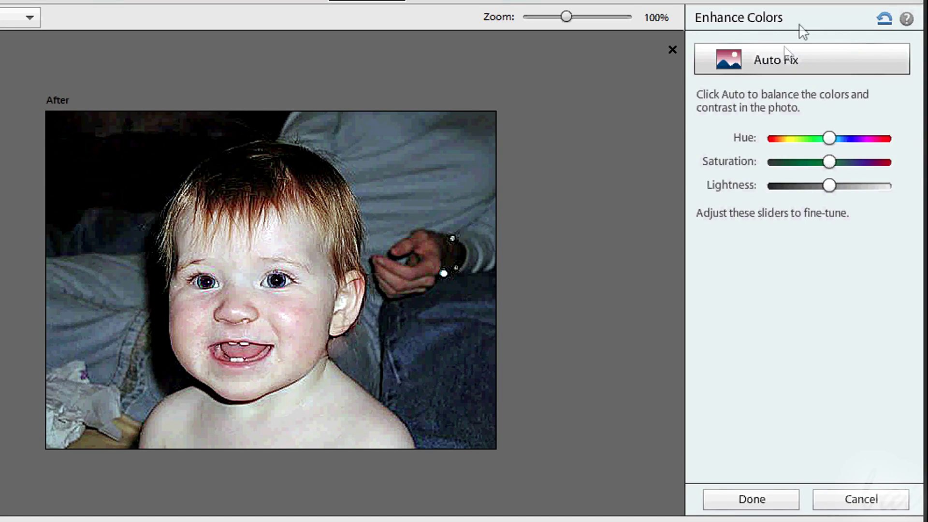
left_click(774, 57)
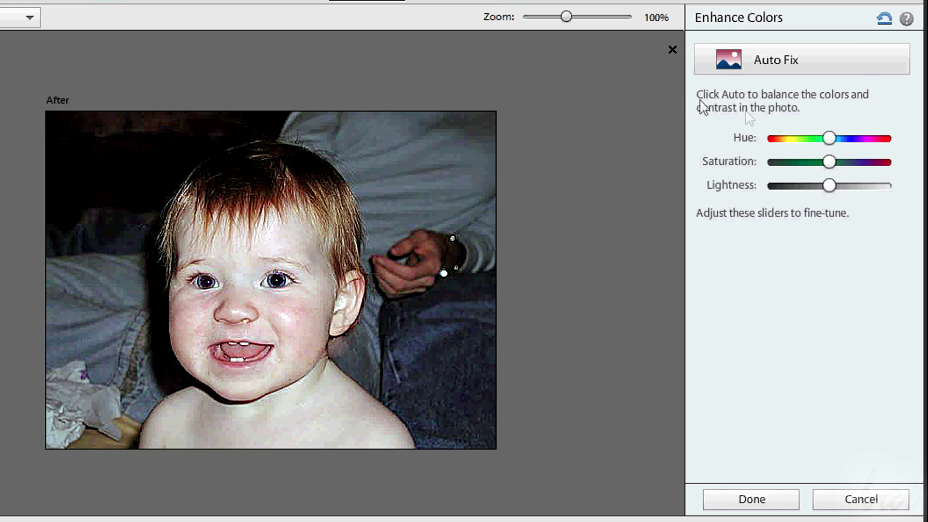
left_click_drag(827, 138, 824, 184)
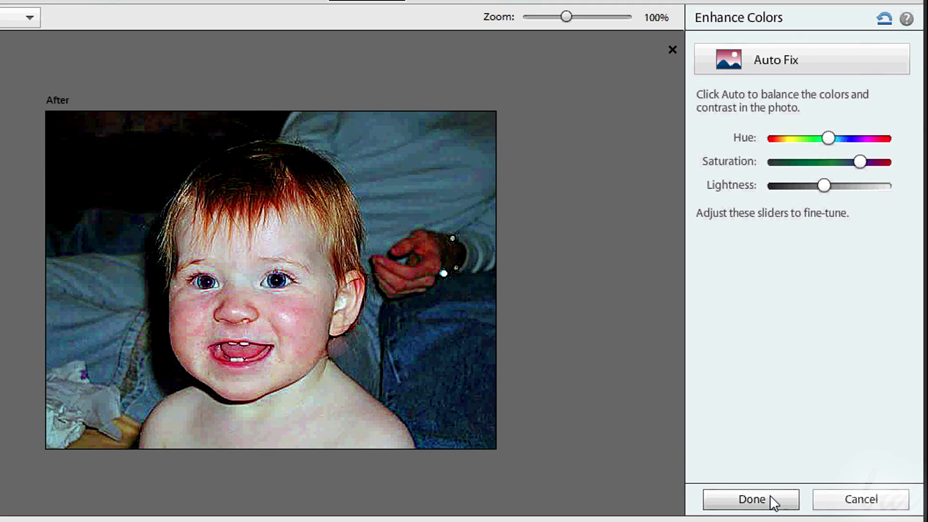
left_click(752, 499)
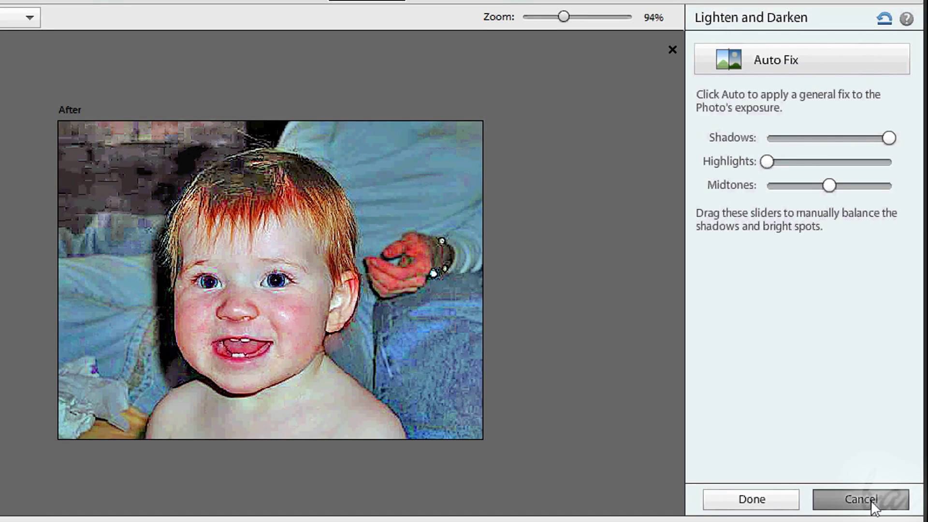
left_click(870, 500)
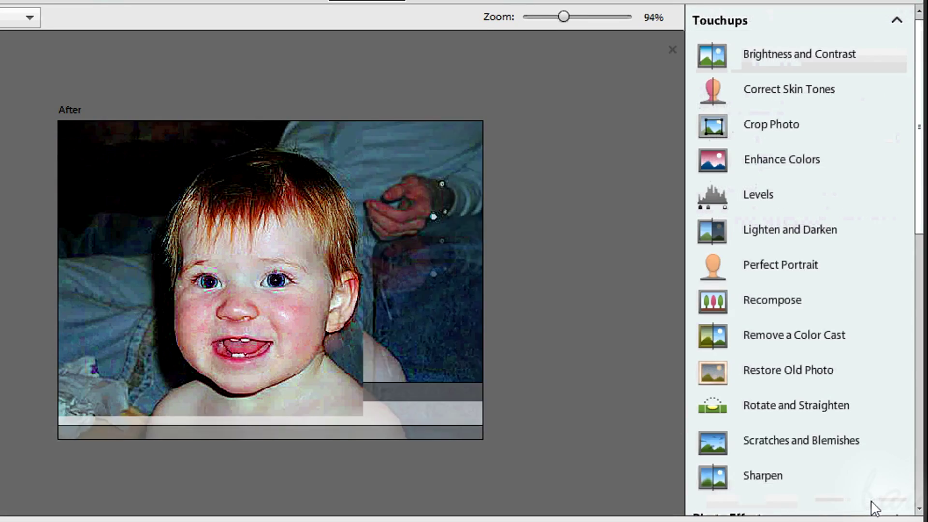
Open the Restore Old Photo guide, then start and cancel a crop.
left_click(809, 354)
left_click_drag(919, 139, 920, 192)
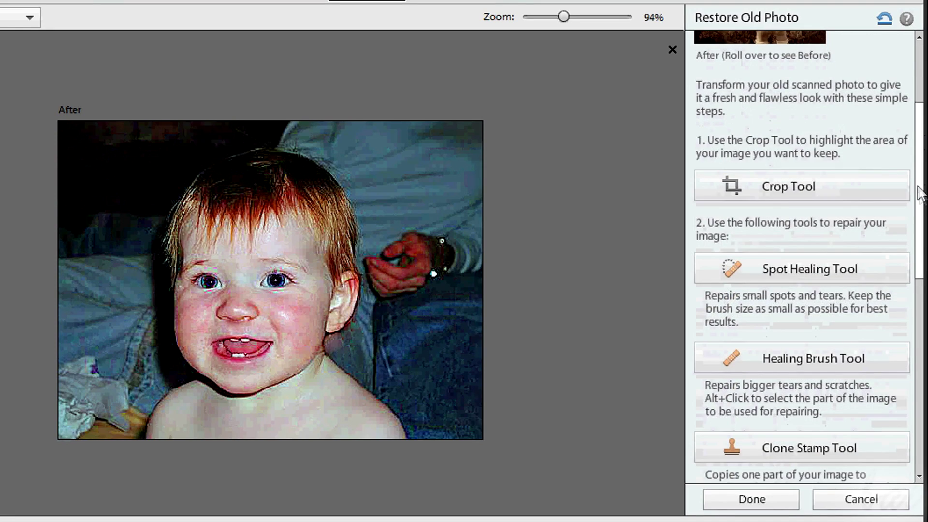
left_click(799, 192)
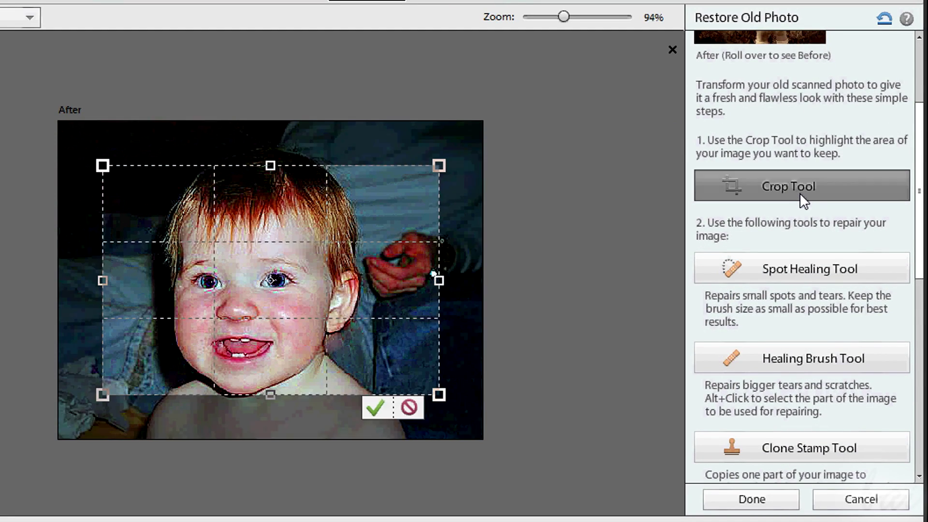
left_click(408, 408)
Try the spot healing, healing, clone and blur options, then cancel the guide unapplied.
left_click(802, 276)
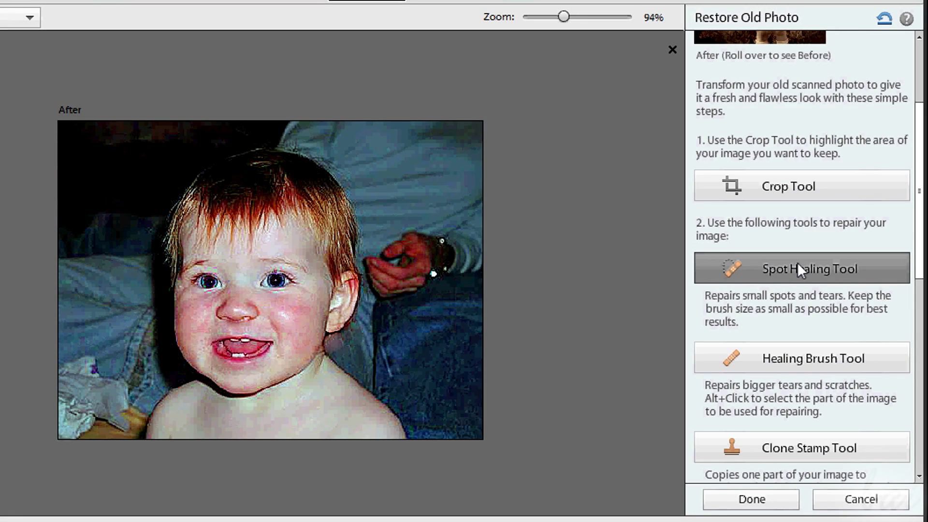
left_click(795, 357)
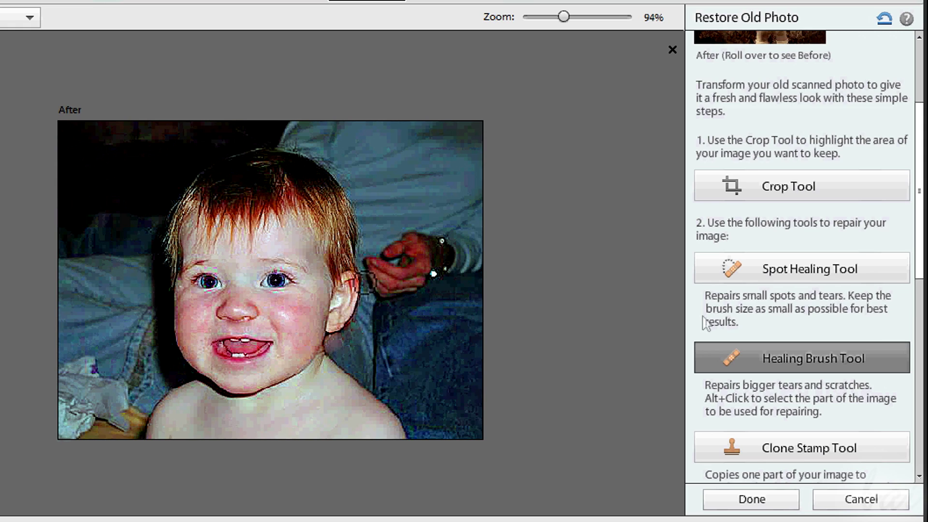
scroll(892, 314, "down", 3)
left_click(864, 286)
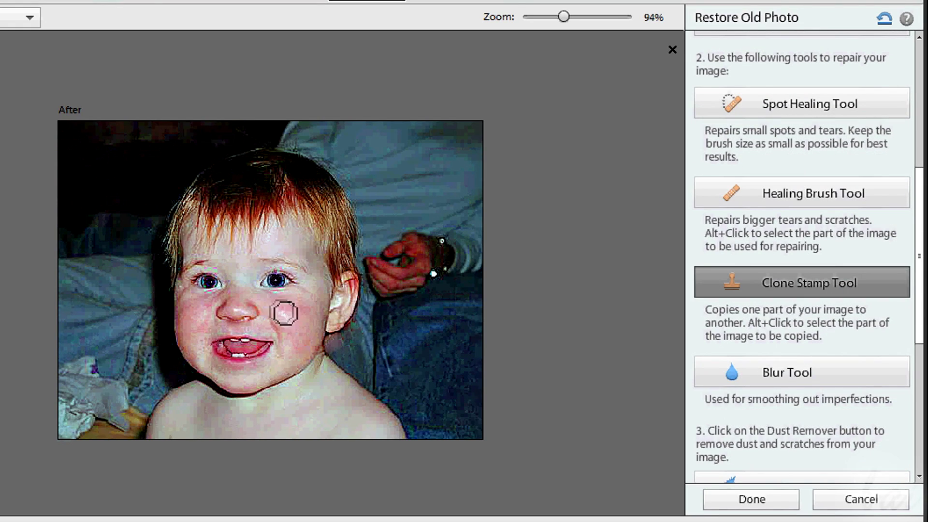
left_click(794, 383)
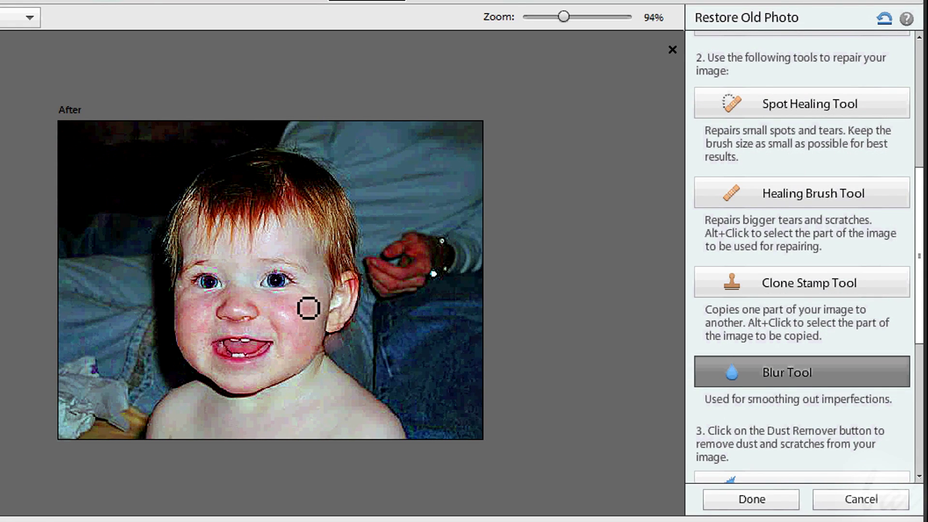
left_click_drag(918, 338, 913, 450)
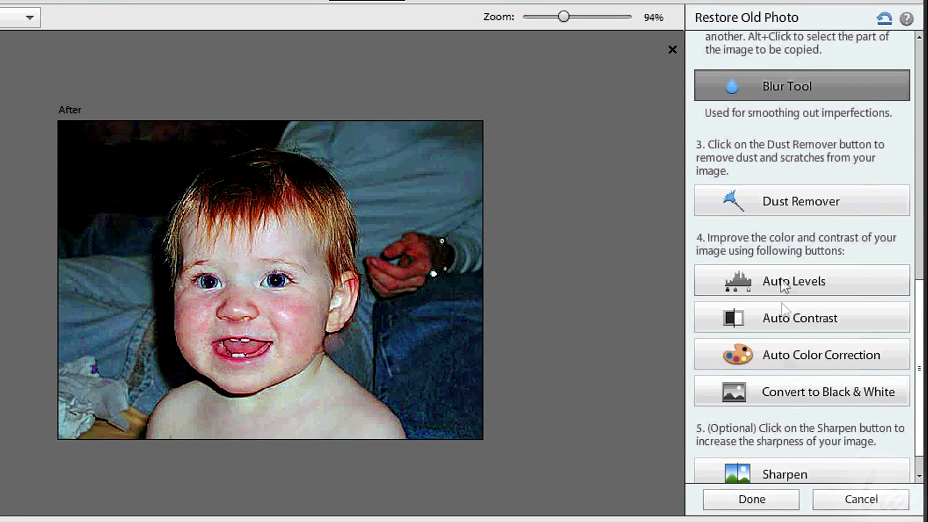
scroll(778, 367, "down", 1)
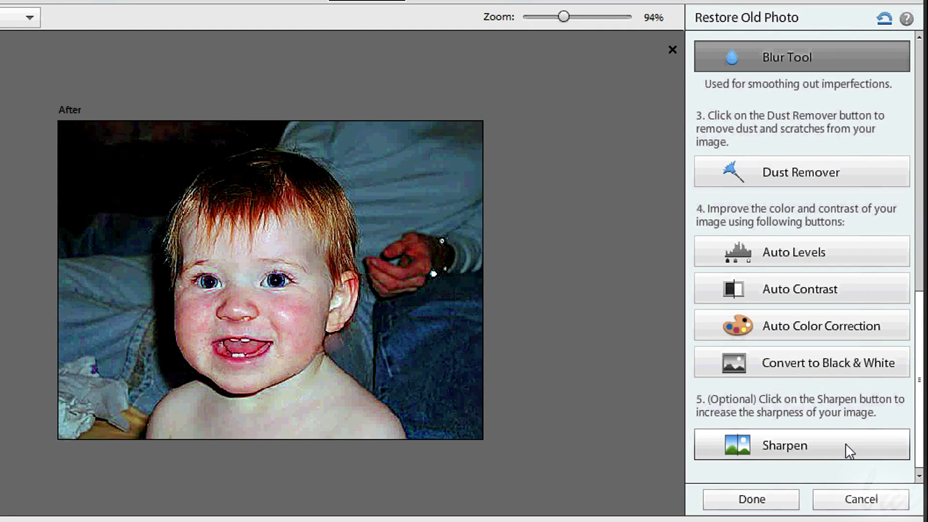
left_click(854, 496)
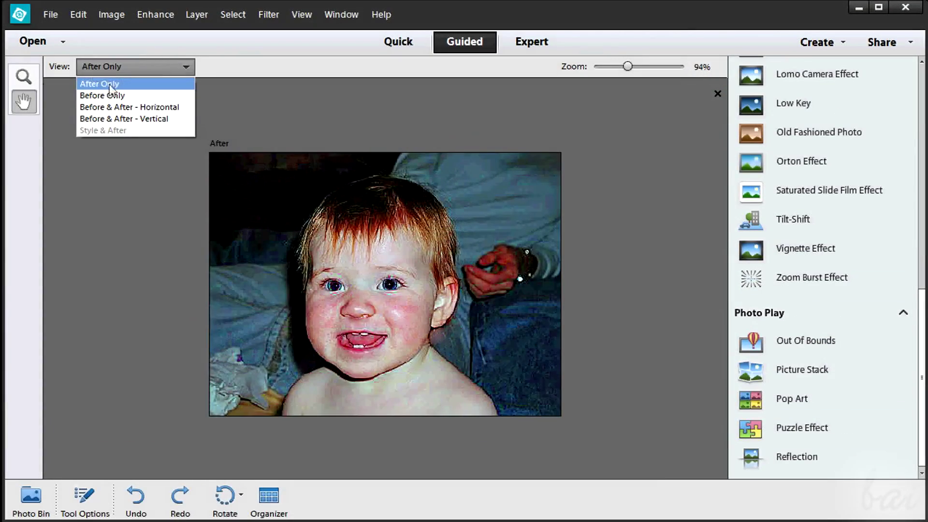
left_click(117, 107)
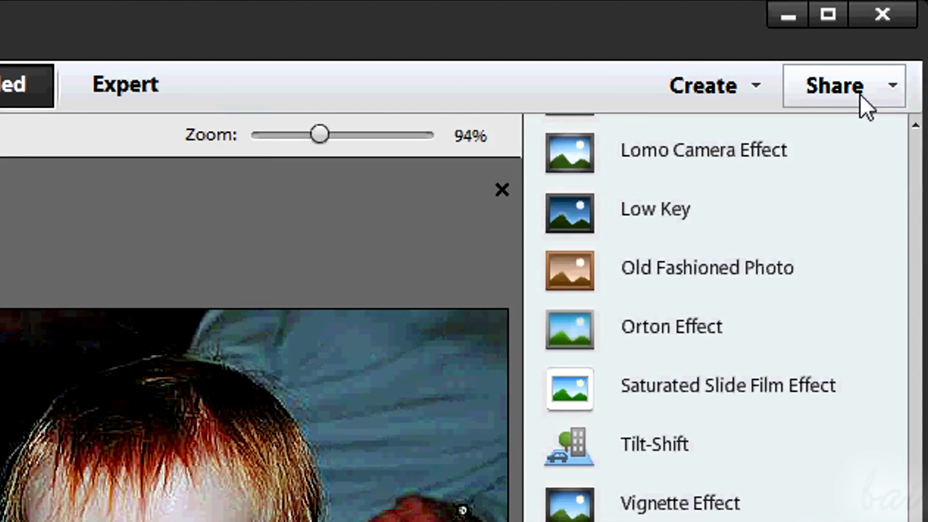
left_click(859, 94)
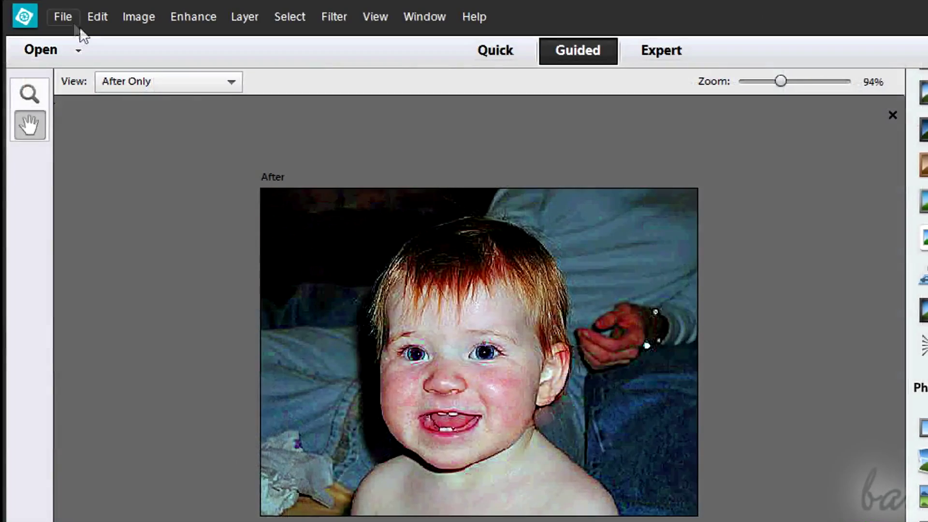
Save a JPEG copy of the edited photo as RedEye-baby_edited-1.jpg.
left_click(66, 18)
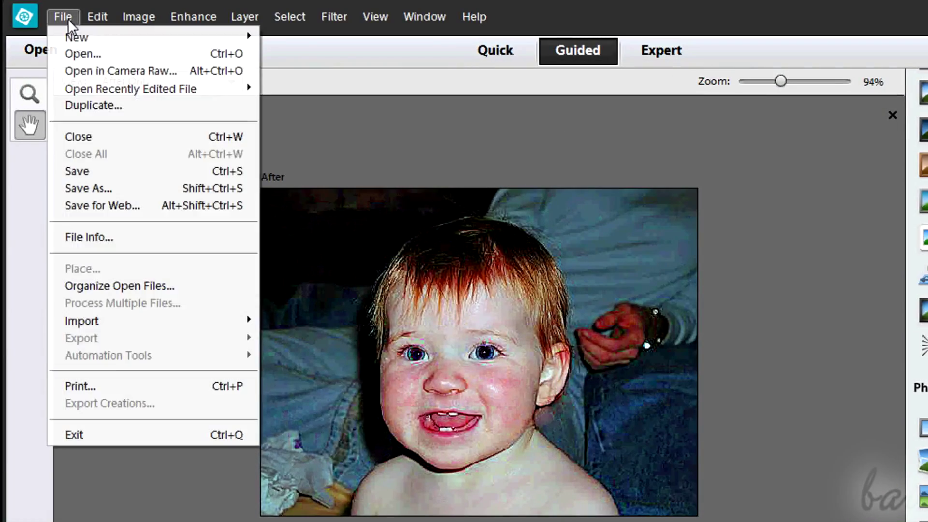
left_click(110, 186)
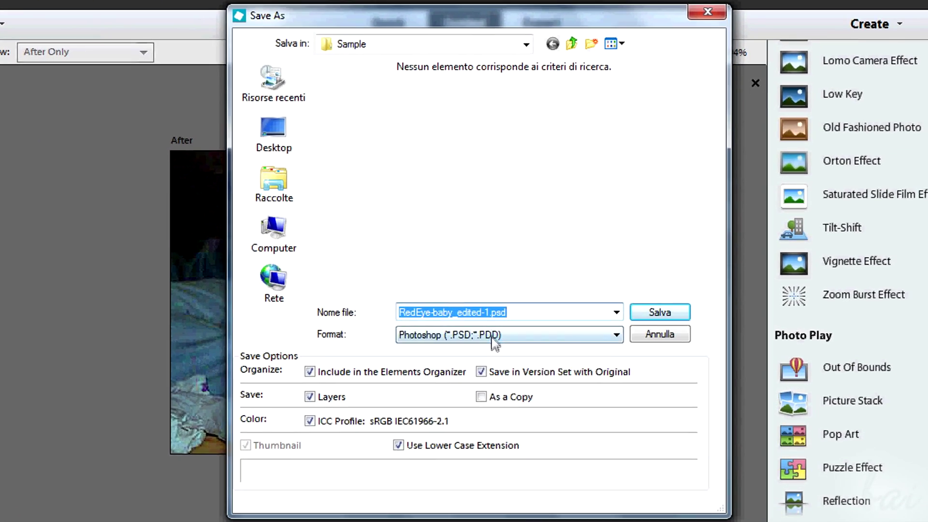
left_click(605, 385)
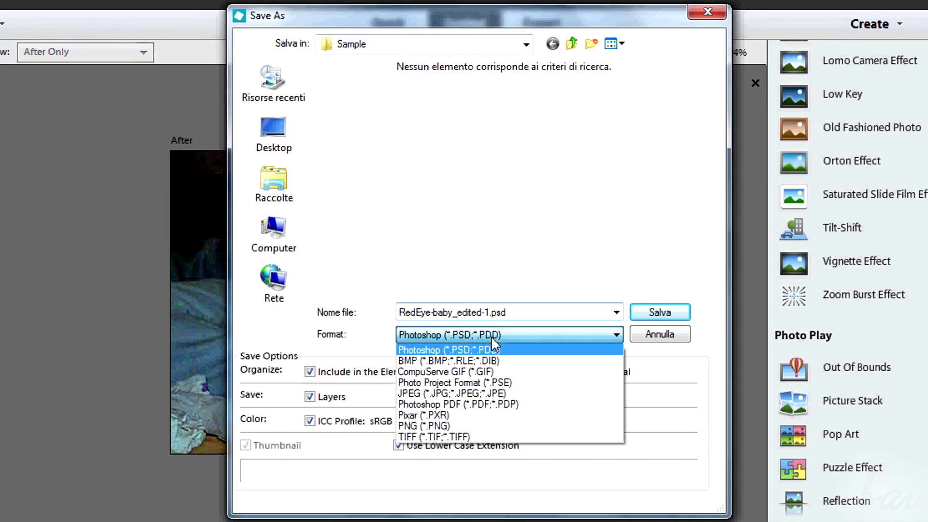
left_click(488, 393)
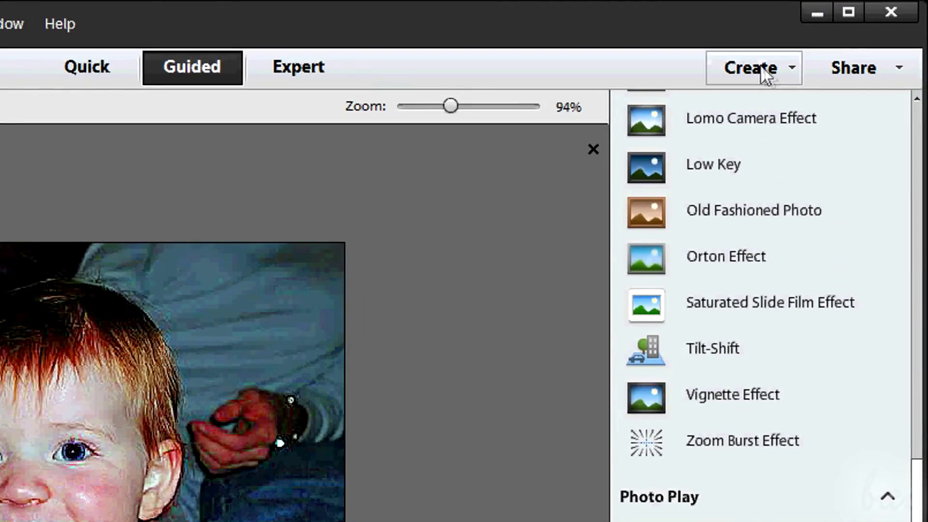
Start a new Photo Book project from the Create menu.
left_click(767, 71)
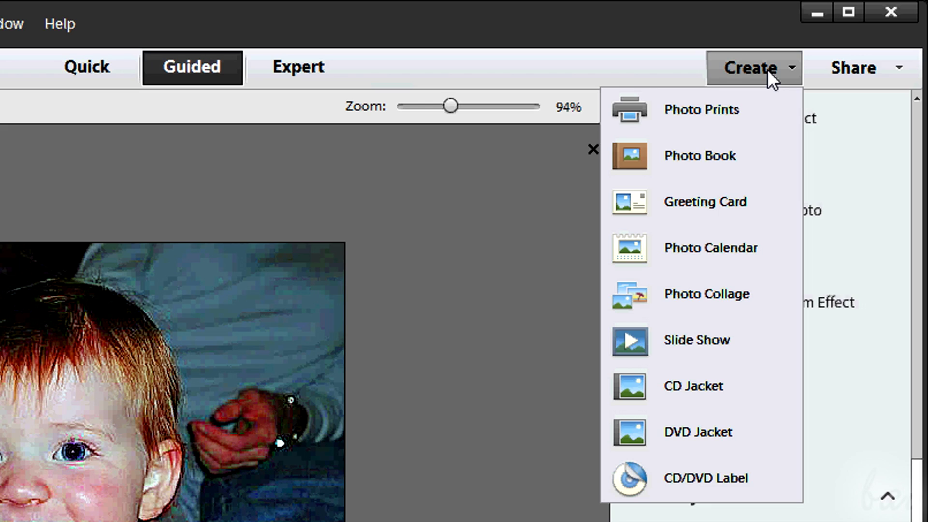
left_click(721, 151)
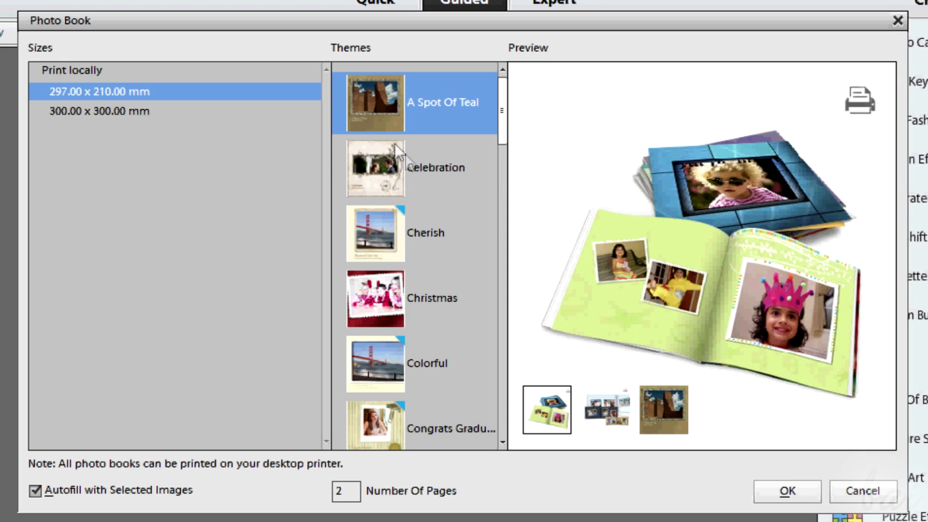
Build the book with the Cherish theme, edit the title text, and view pages 1–2.
left_click(422, 185)
left_click(422, 236)
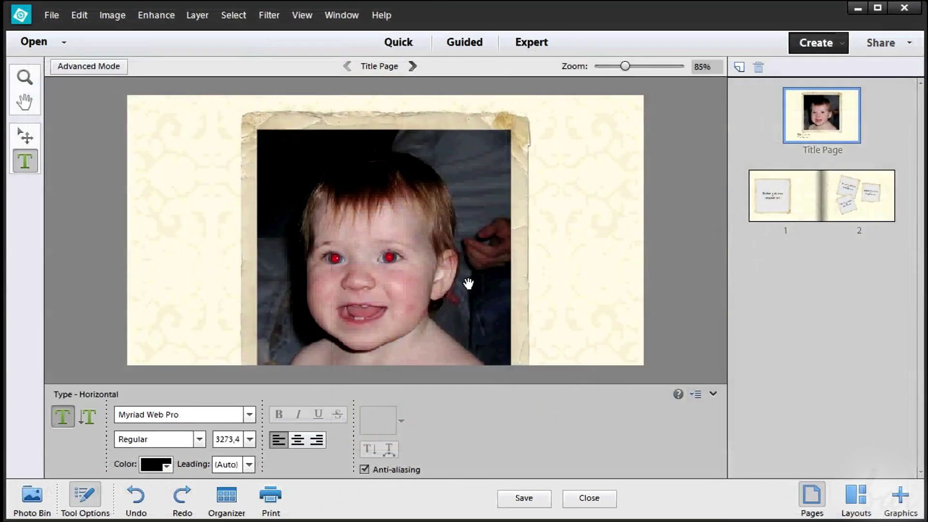
left_click(286, 322)
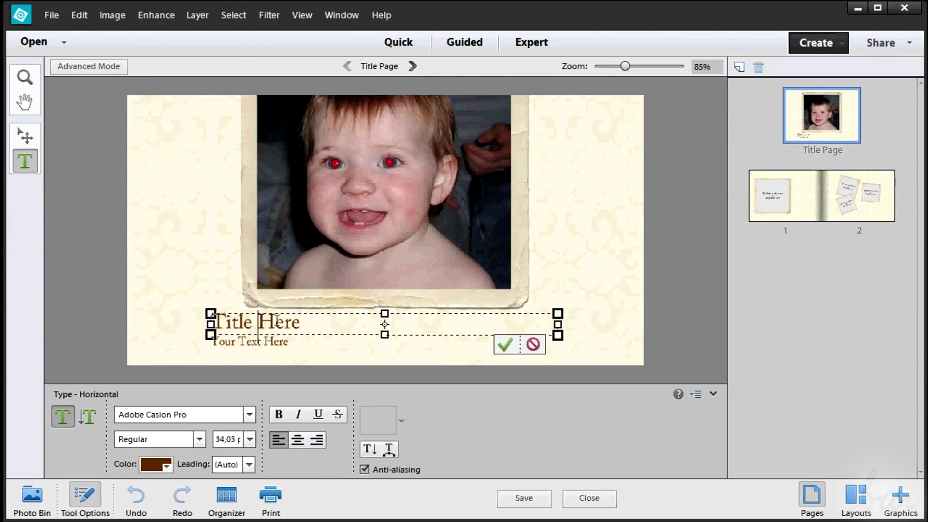
left_click(281, 348)
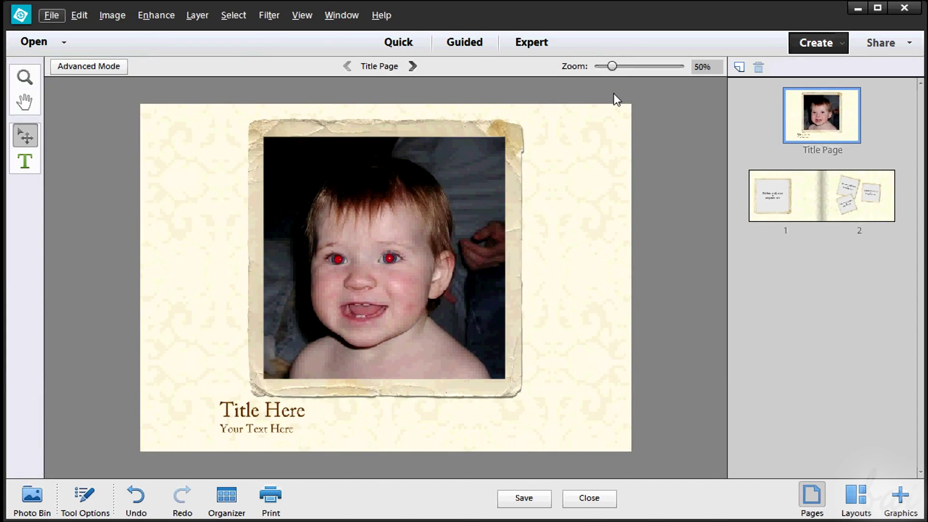
left_click(795, 203)
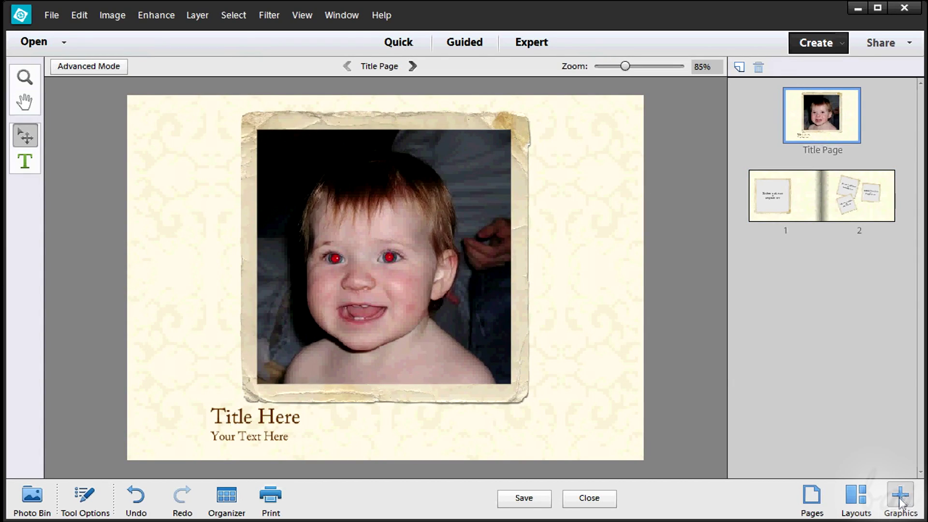
left_click(900, 501)
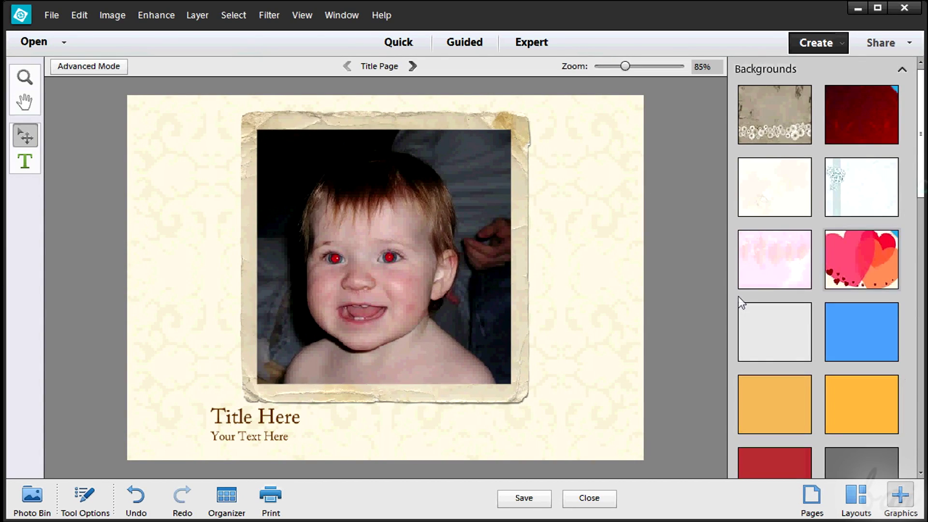
Try the hearts background and several tilted One Photo layouts on the title page.
double_click(863, 257)
scroll(922, 192, "down", 1)
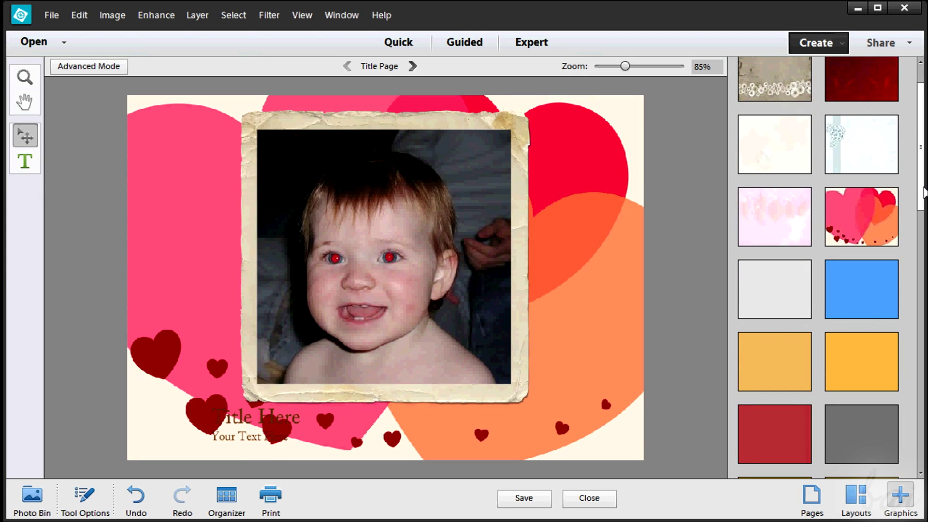
left_click(856, 500)
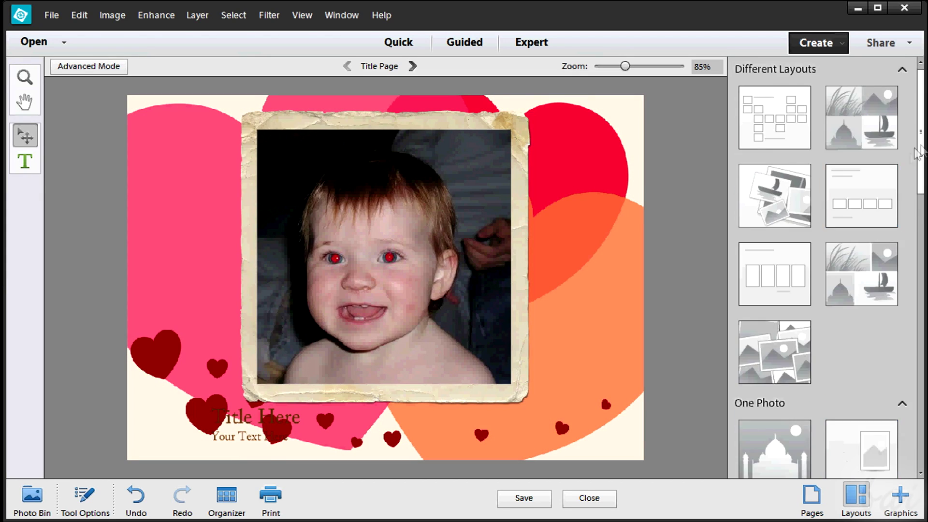
scroll(841, 293, "down", 5)
double_click(785, 345)
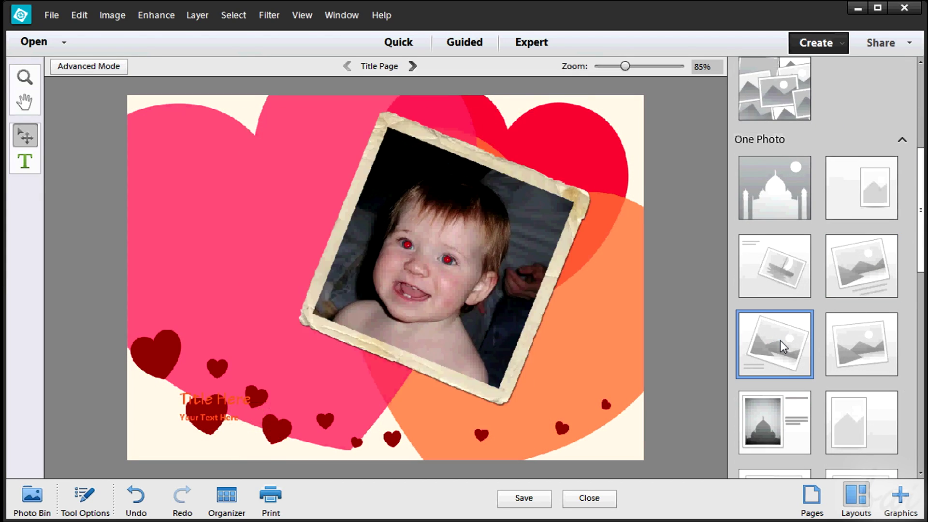
double_click(845, 357)
double_click(799, 266)
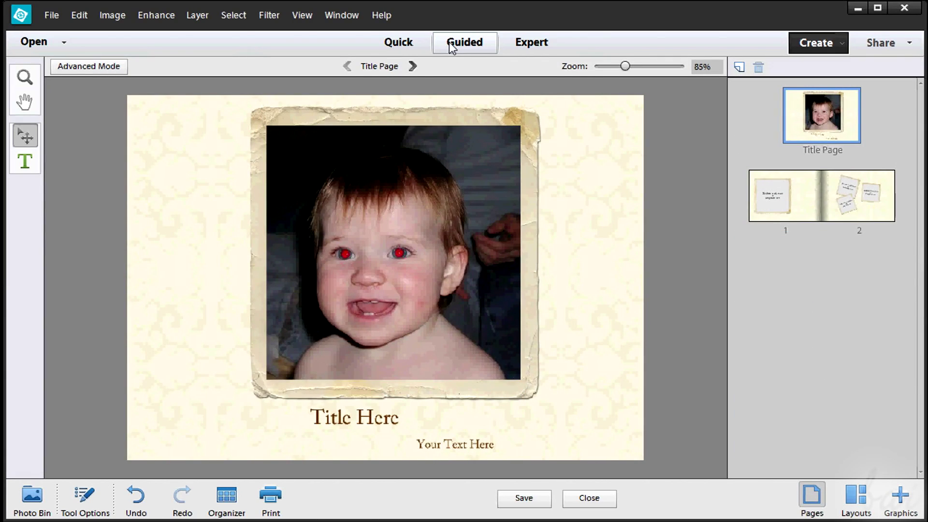
Return to Guided, make the red-eyed baby photo active, then select the photo book file.
left_click(448, 42)
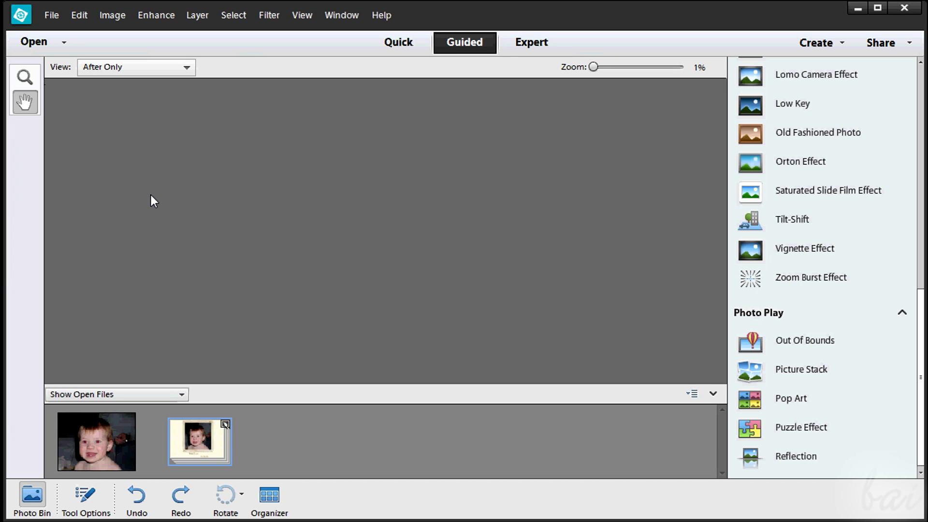
left_click(122, 437)
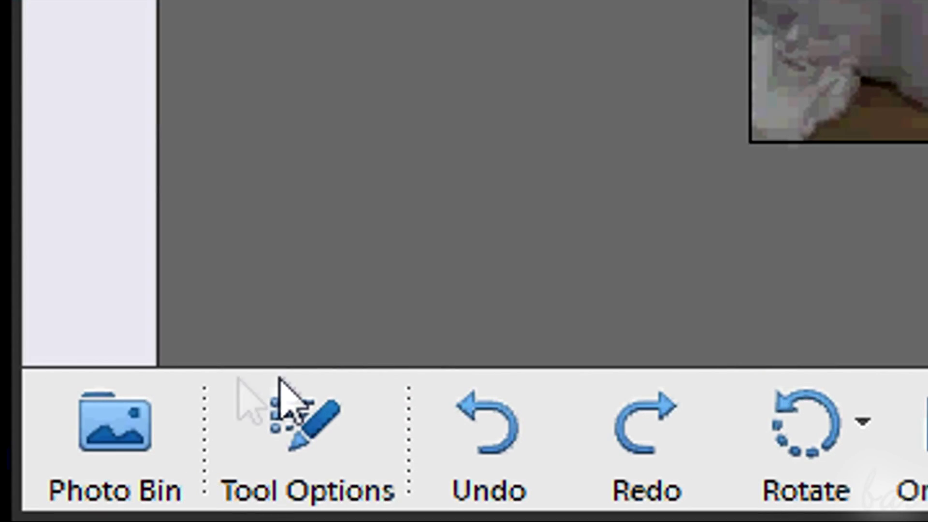
left_click(35, 495)
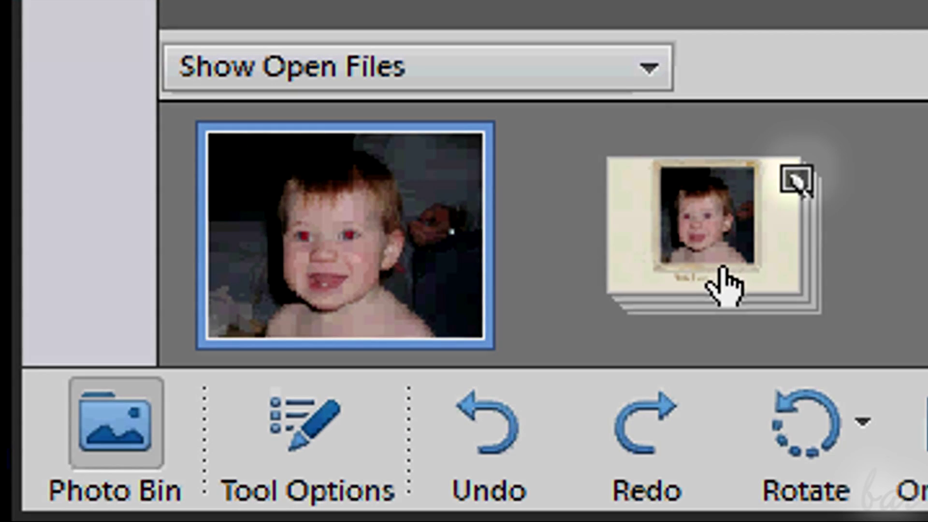
left_click(725, 281)
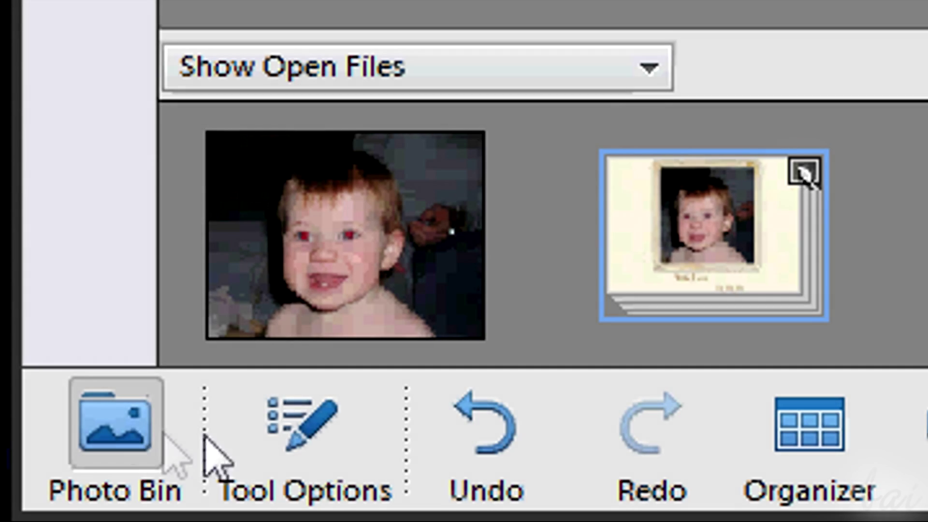
left_click(729, 72)
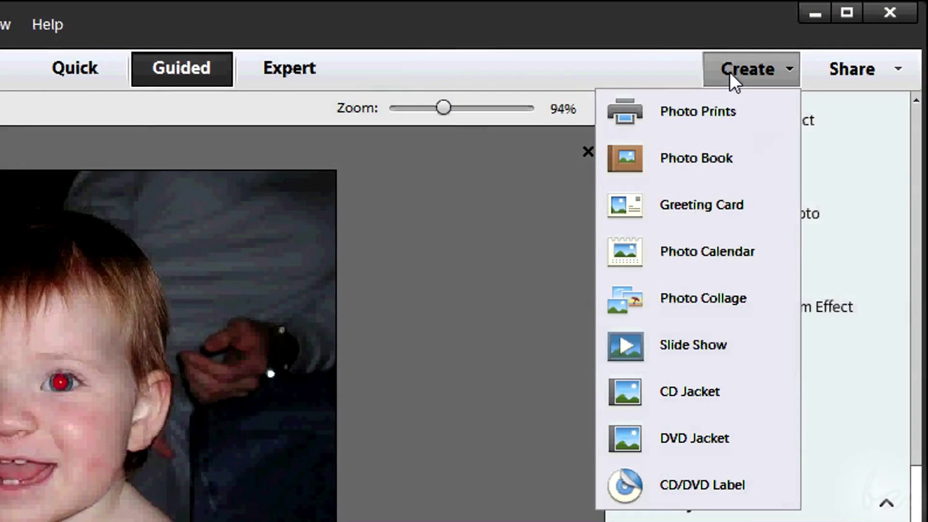
Create a slideshow from the open files and preview it with Play, then Pause.
left_click(686, 347)
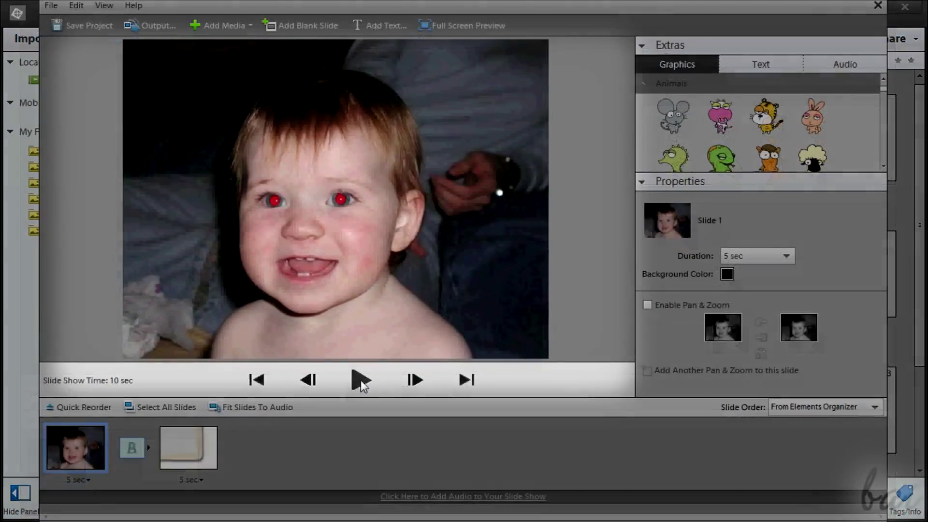
left_click(360, 380)
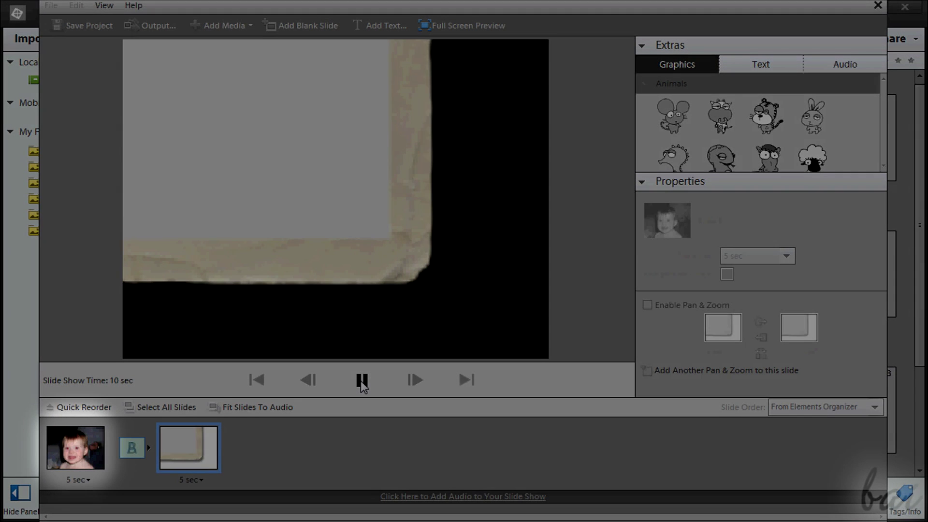
left_click(362, 381)
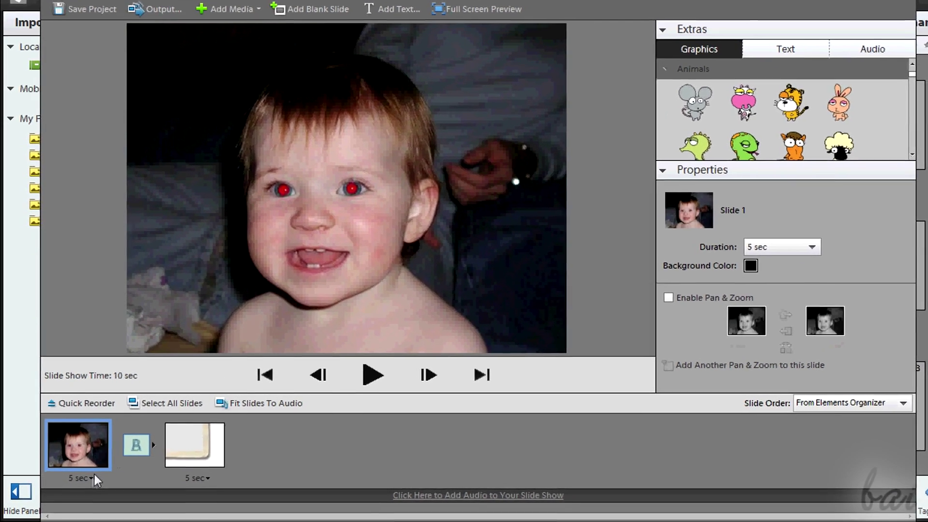
Set slide 1's duration to 3 seconds.
left_click(88, 480)
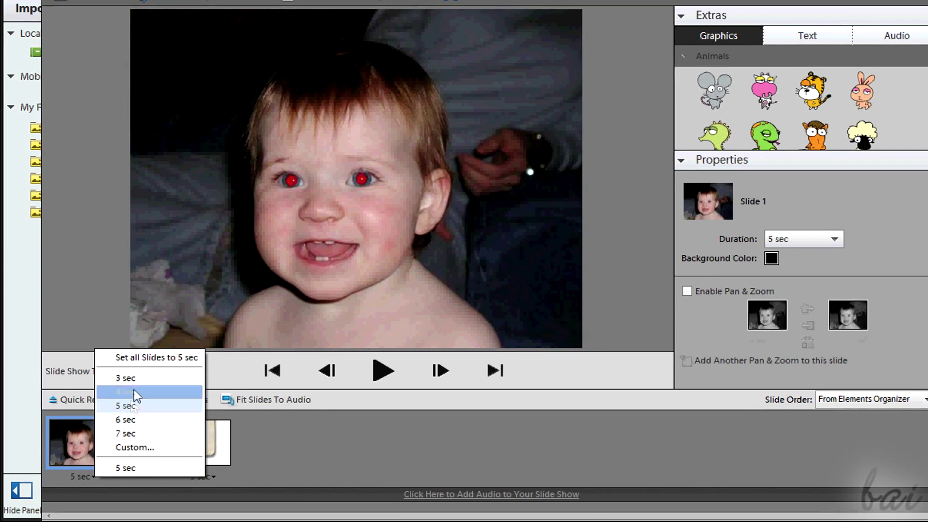
left_click(137, 377)
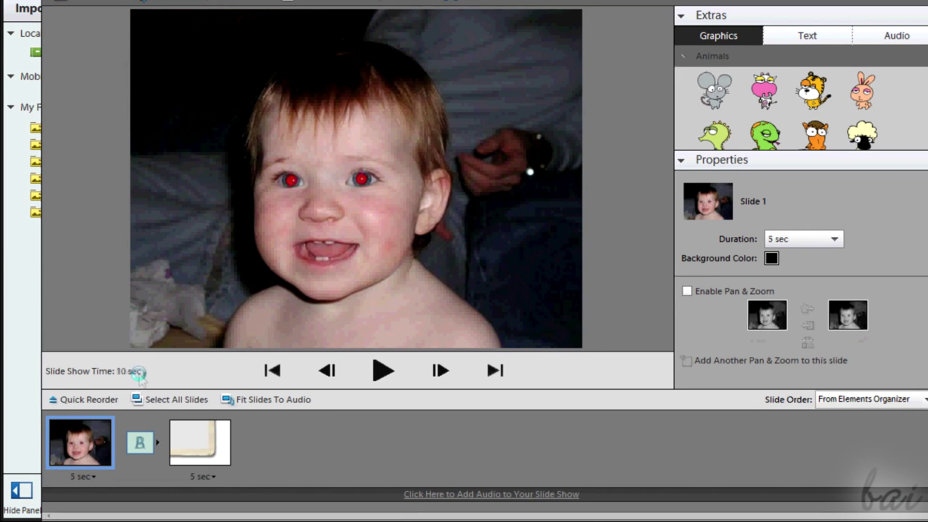
left_click(210, 476)
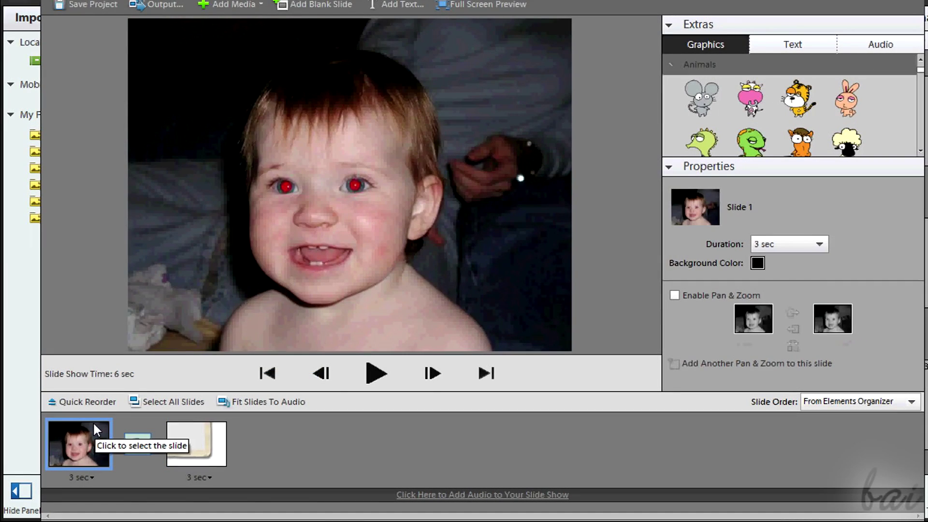
left_click(809, 245)
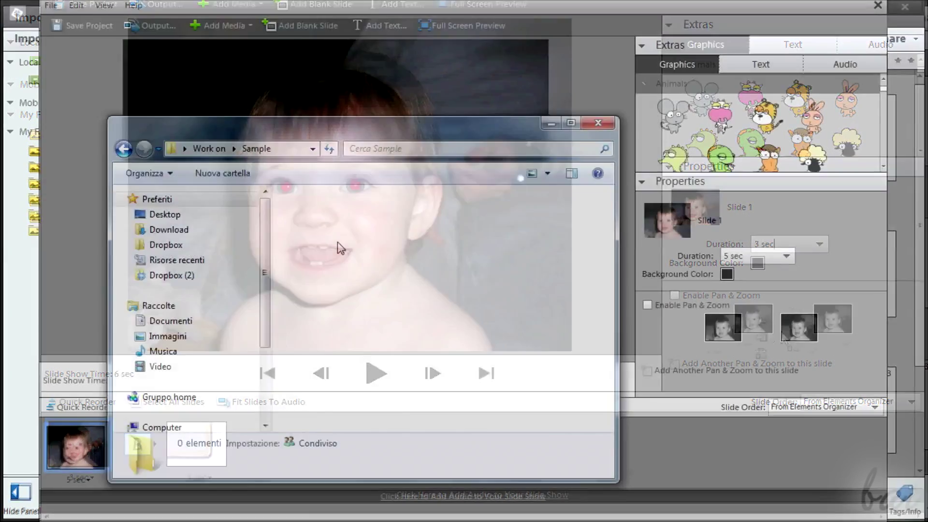
Drag Sample.jpg from Explorer onto slide 1 and move it down and right.
scroll(590, 382, "down", 5)
scroll(590, 381, "down", 1)
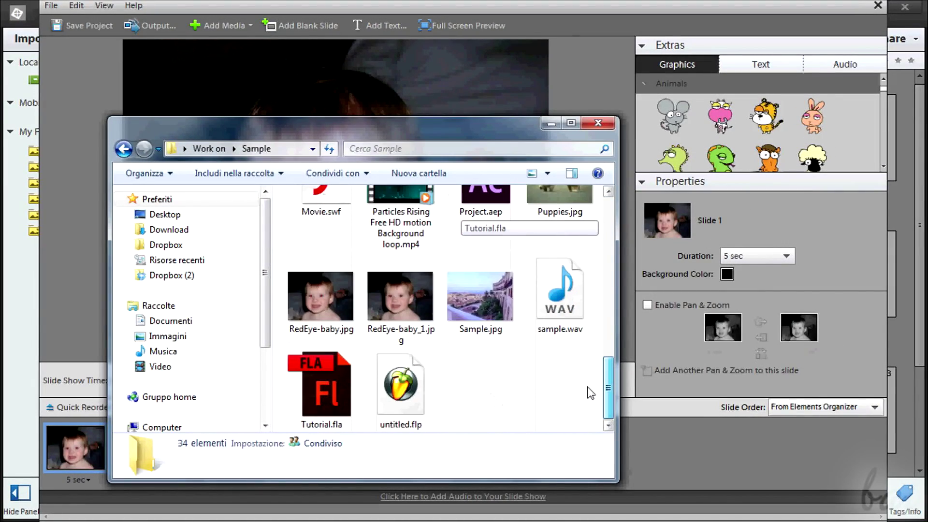
double_click(467, 138)
left_click_drag(466, 141, 676, 227)
left_click_drag(691, 386, 452, 167)
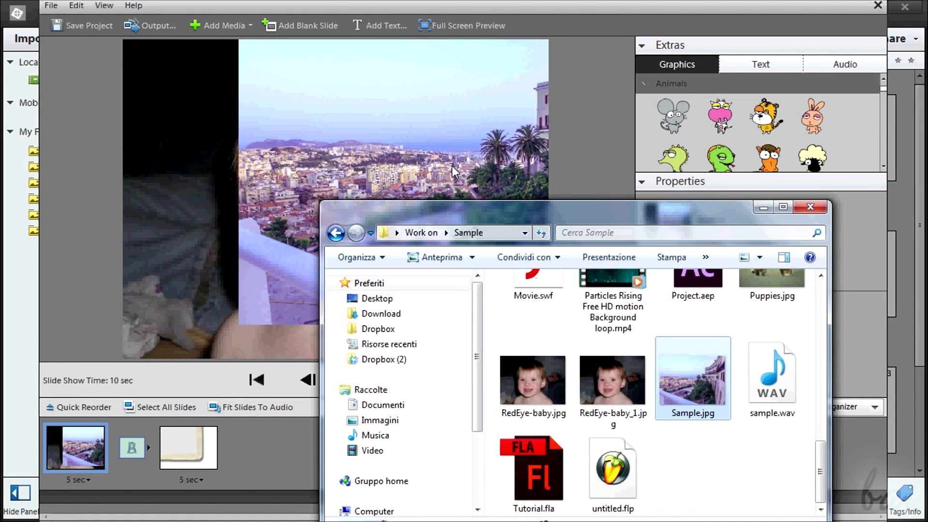
left_click(756, 207)
left_click(466, 182)
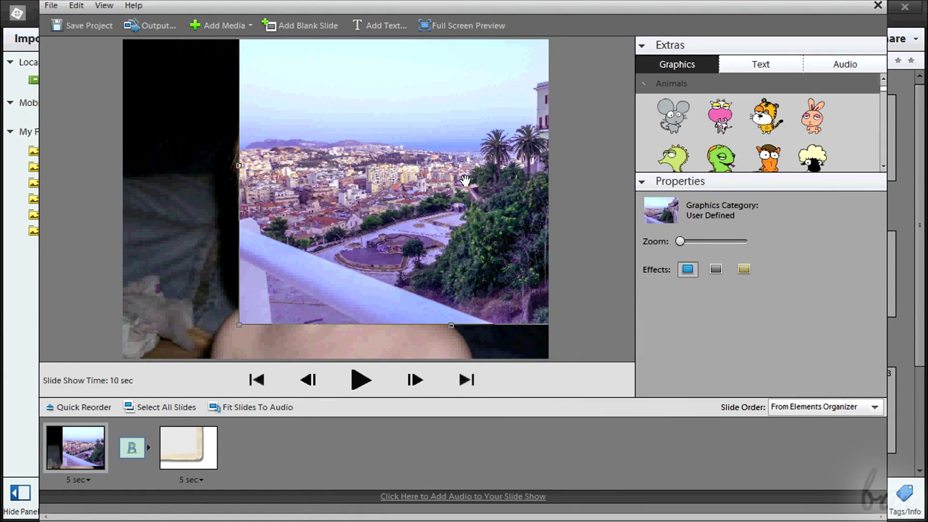
left_click_drag(410, 137, 450, 233)
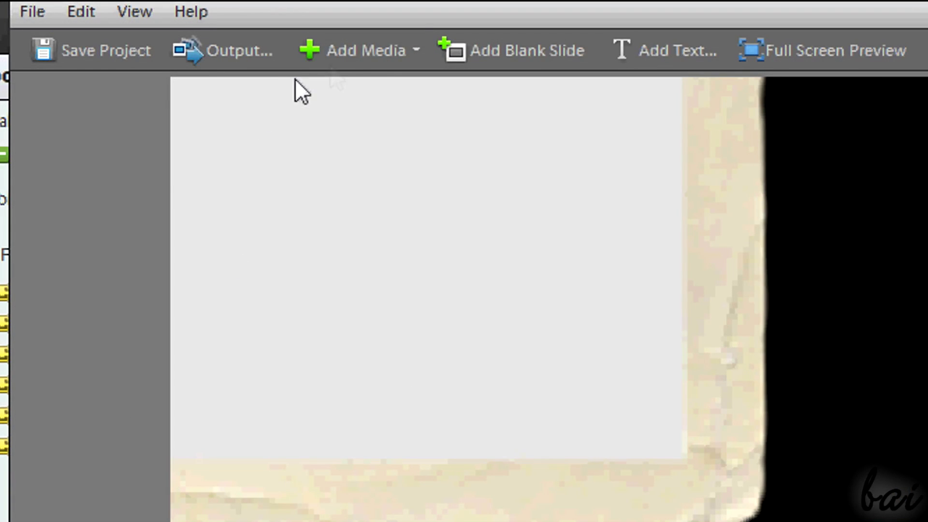
Add Sample.jpg from the Sample folder as a new third slide.
left_click(224, 22)
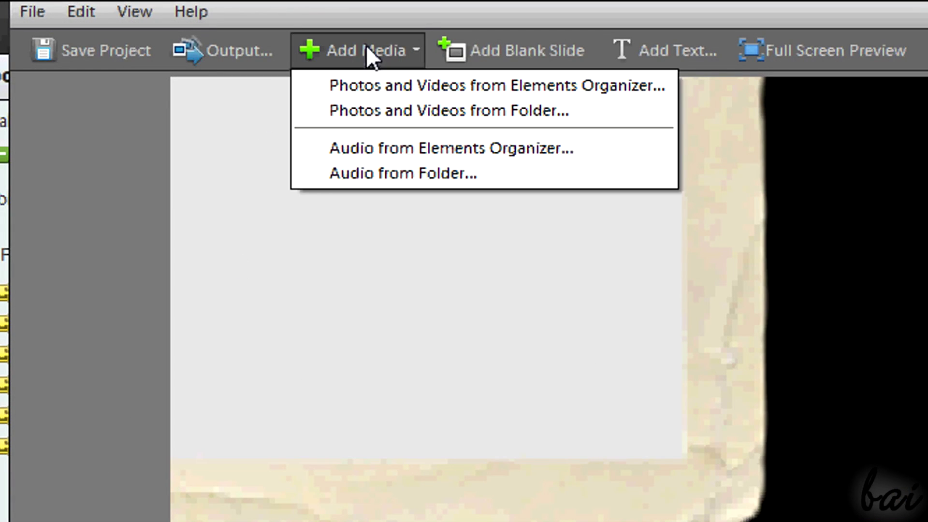
left_click(378, 102)
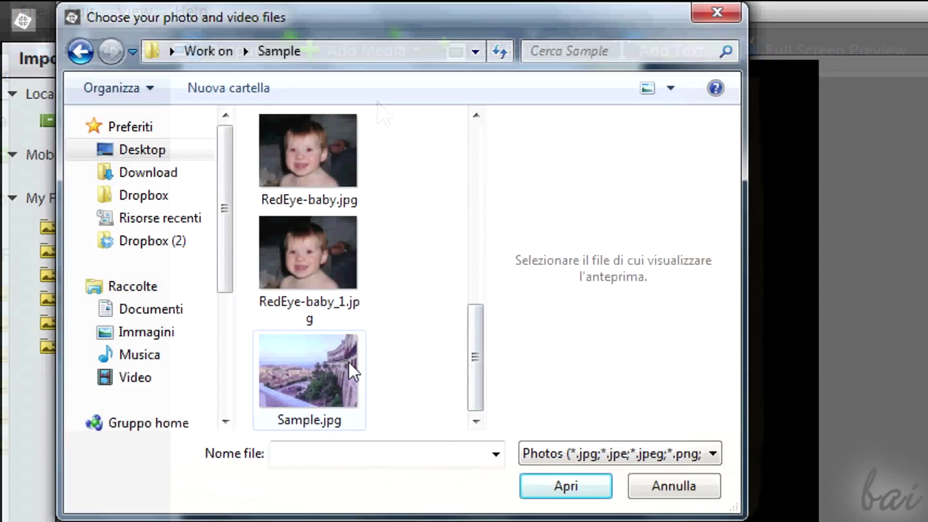
left_click(352, 369)
left_click(564, 486)
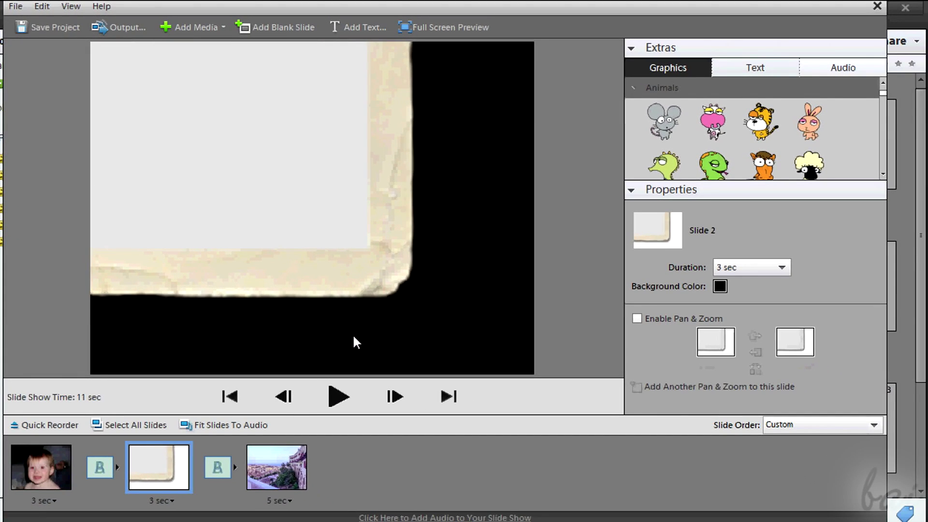
left_click(269, 465)
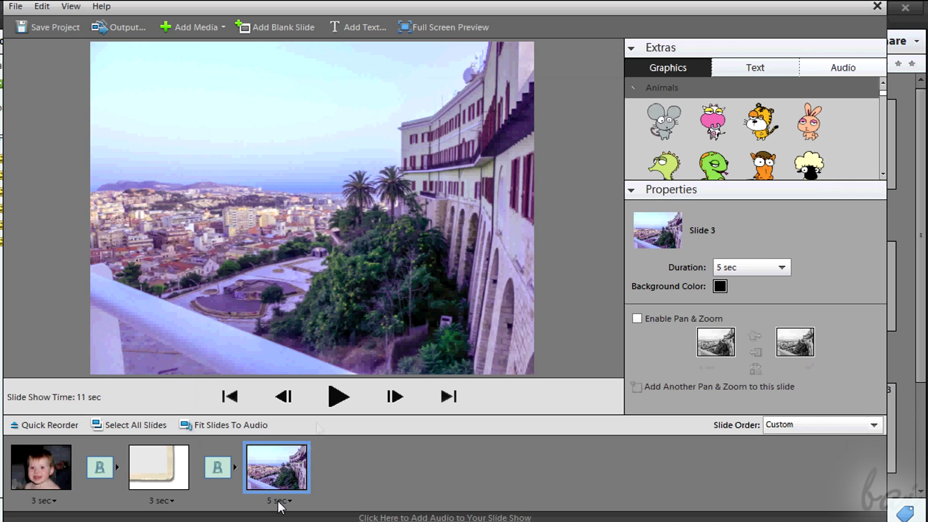
Add a blank slide at the end, review the slides, then delete the black fourth slide.
left_click(287, 27)
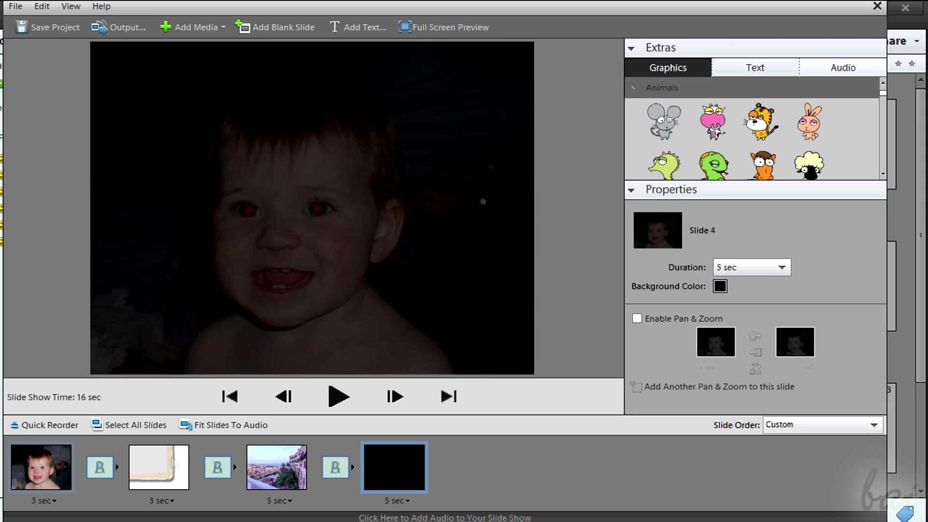
left_click(158, 468)
left_click(263, 471)
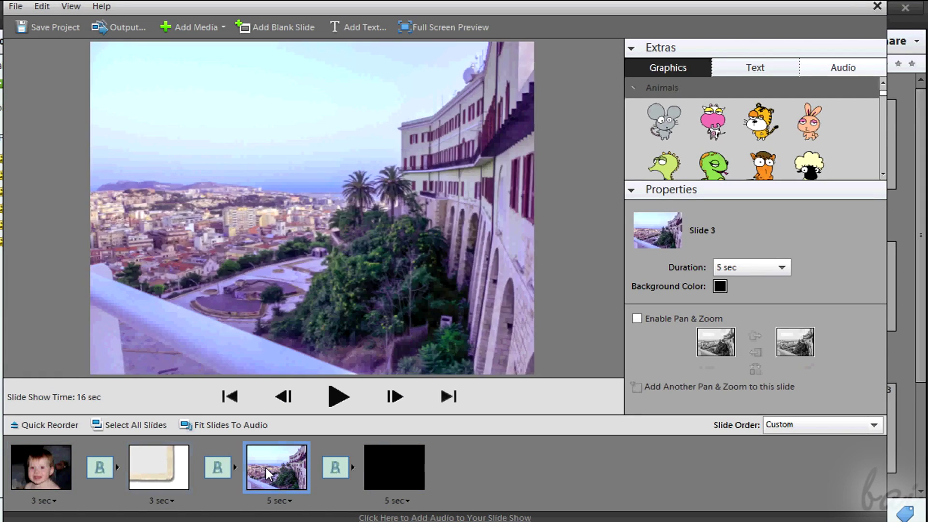
left_click(392, 463)
left_click(51, 465)
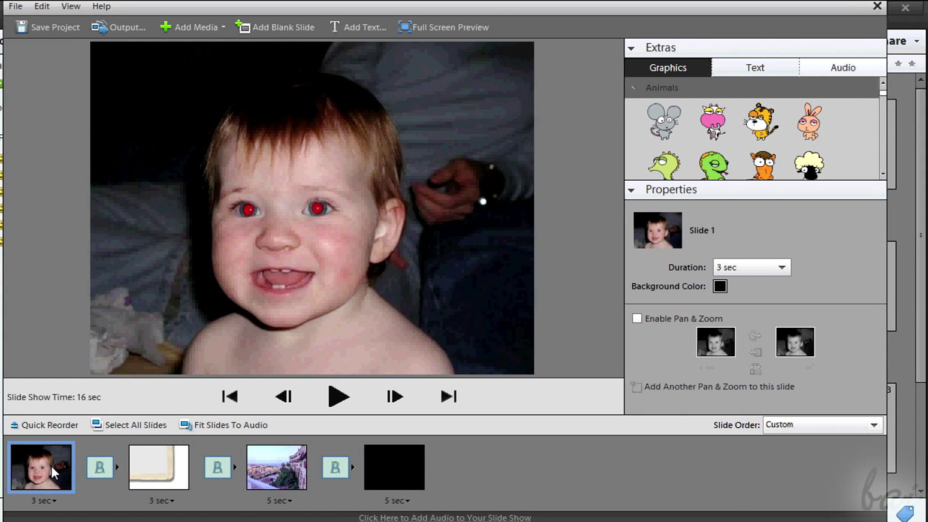
left_click(95, 473)
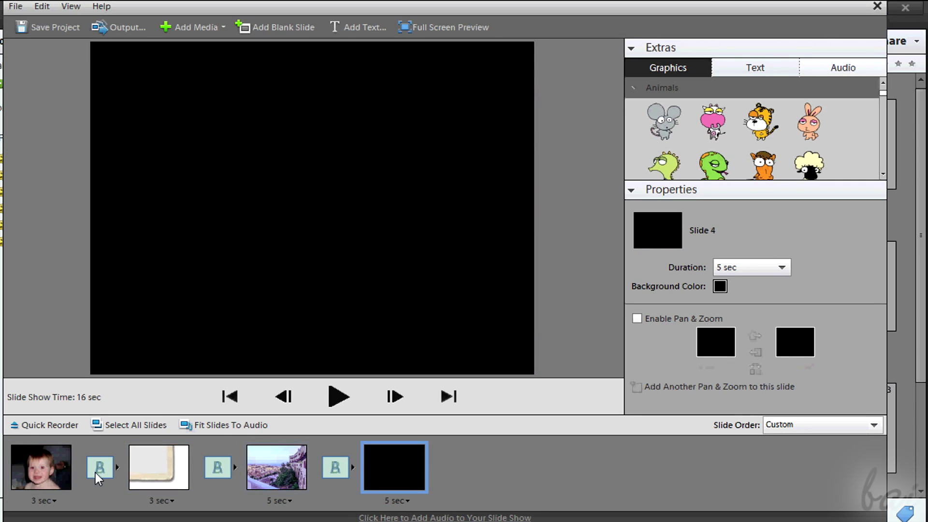
right_click(395, 462)
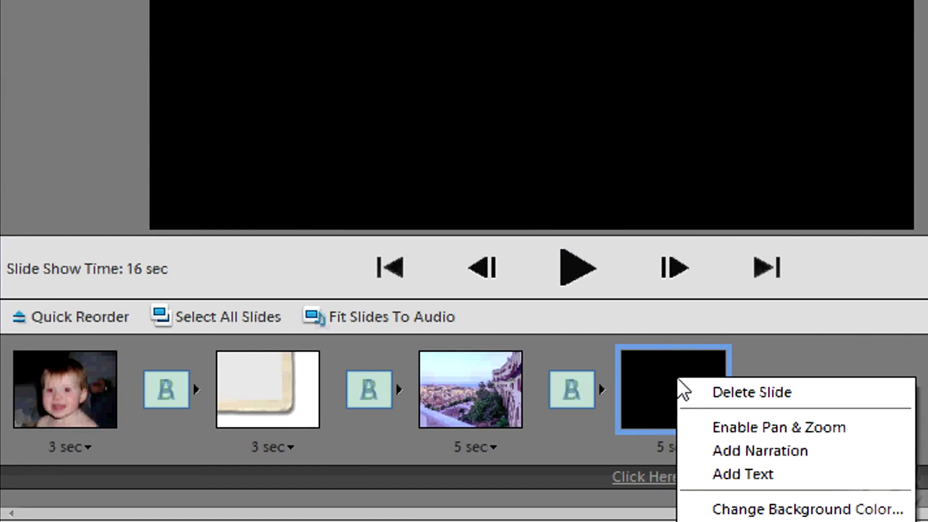
left_click(700, 387)
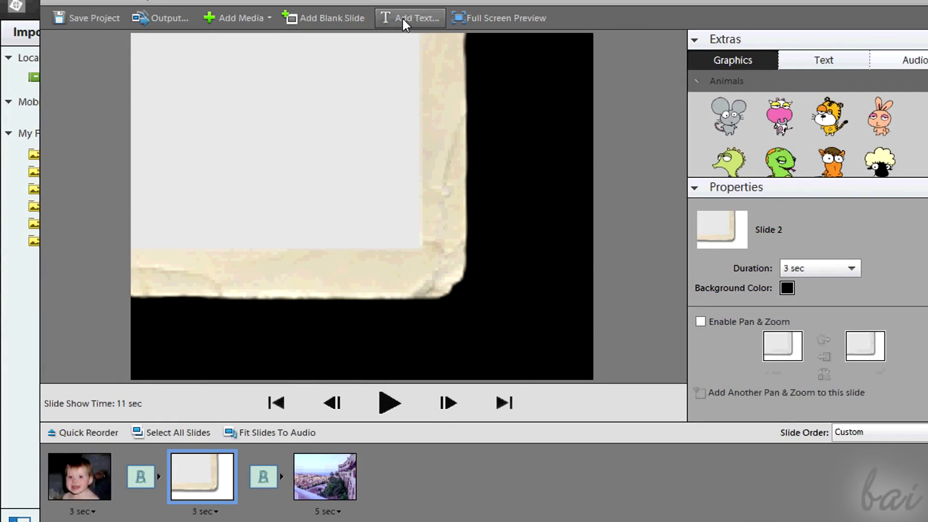
Add the text HELLO to the second slide.
left_click(403, 20)
type("HELLO")
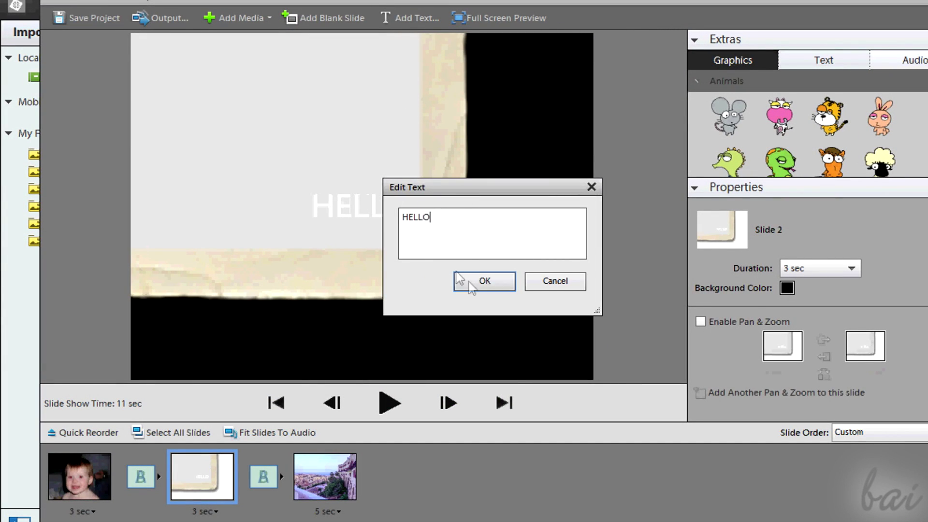
left_click(467, 283)
left_click(735, 256)
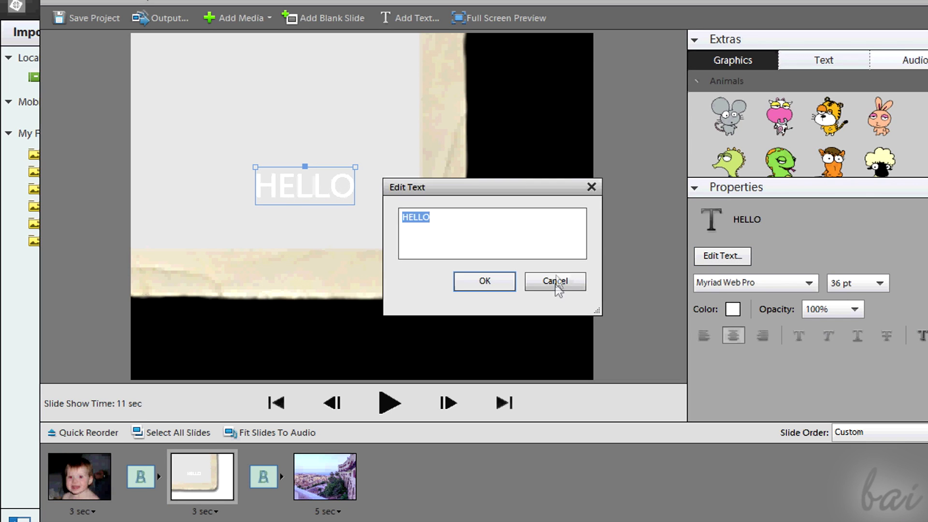
Format the HELLO text as 60 pt black.
left_click(555, 284)
left_click(880, 283)
left_click(852, 283)
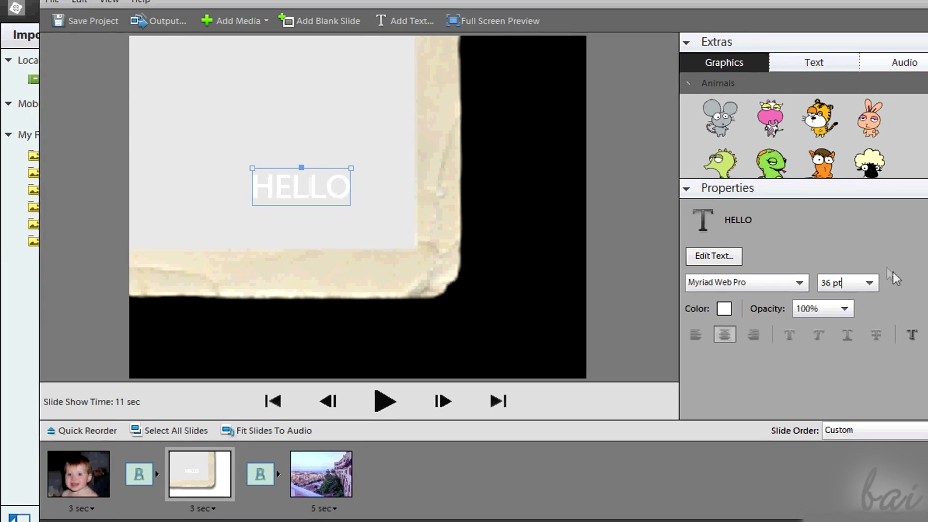
left_click(880, 283)
left_click(821, 378)
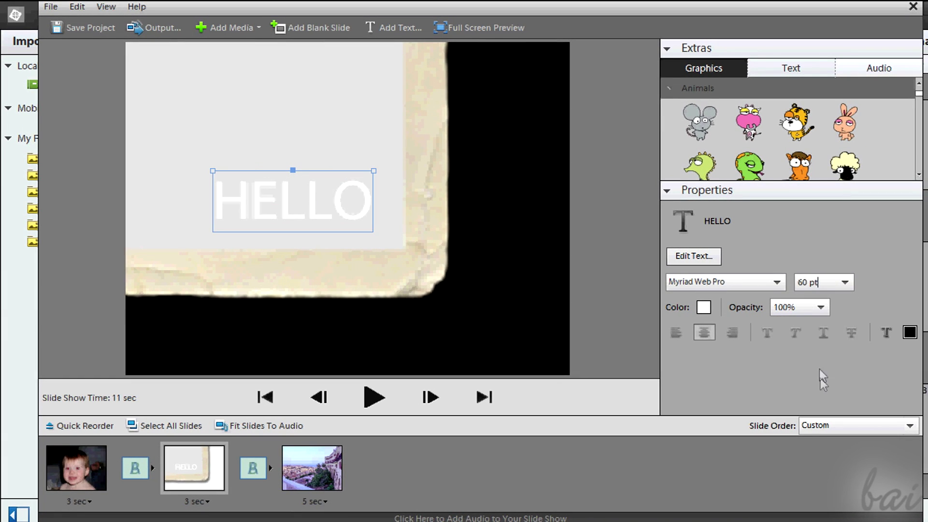
left_click(703, 306)
left_click(651, 146)
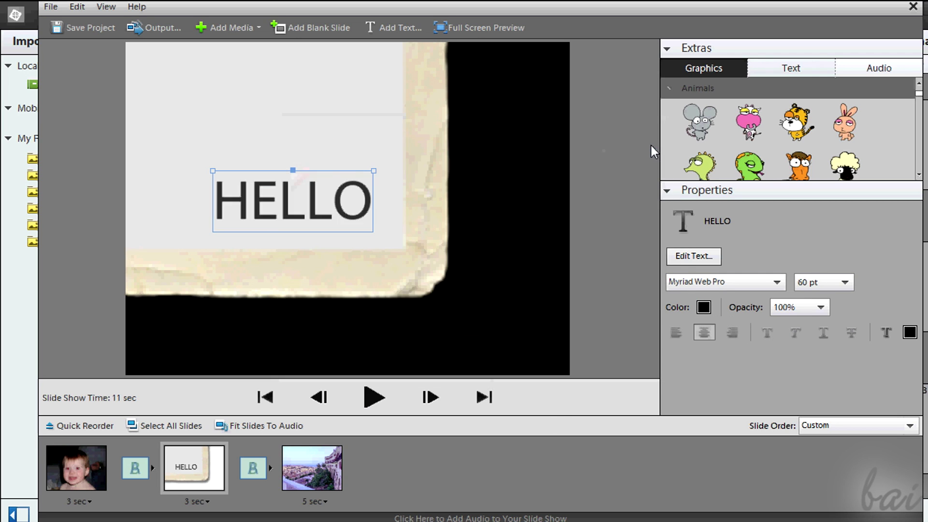
left_click(193, 466)
Set the first transition to Checker Wipe and the second to Double Zig Zag.
left_click(145, 442)
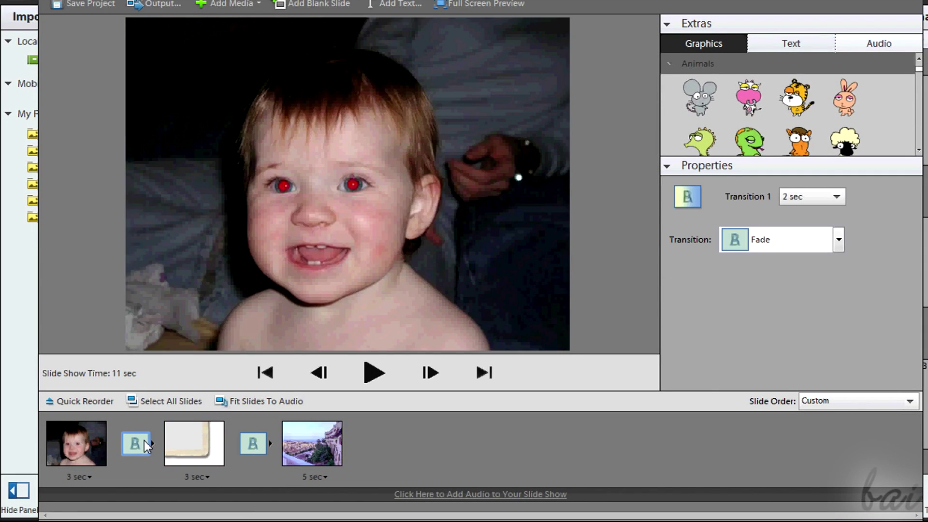
left_click(838, 239)
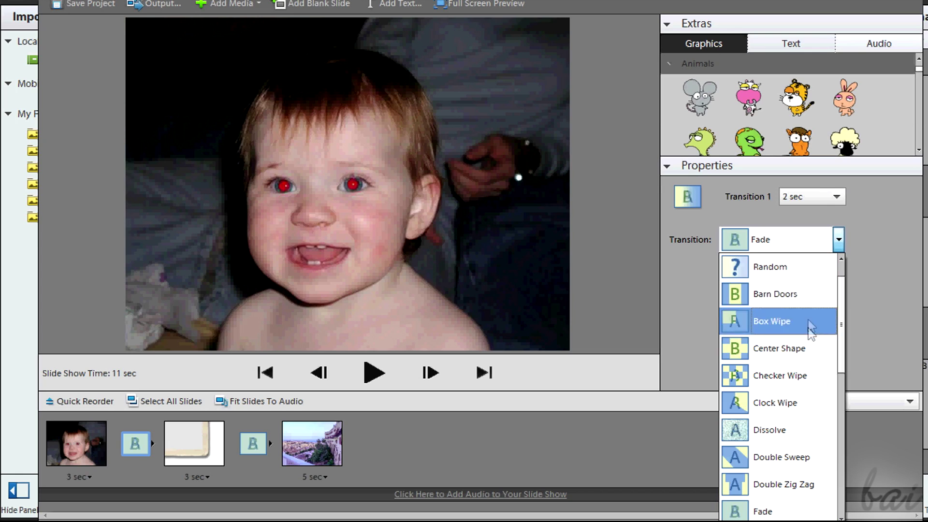
left_click(805, 377)
left_click(248, 450)
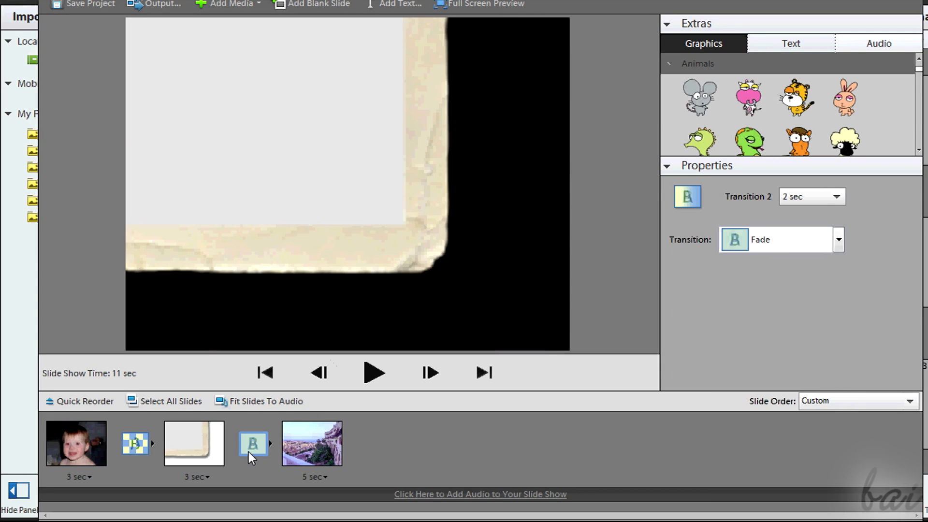
left_click(838, 240)
left_click(797, 483)
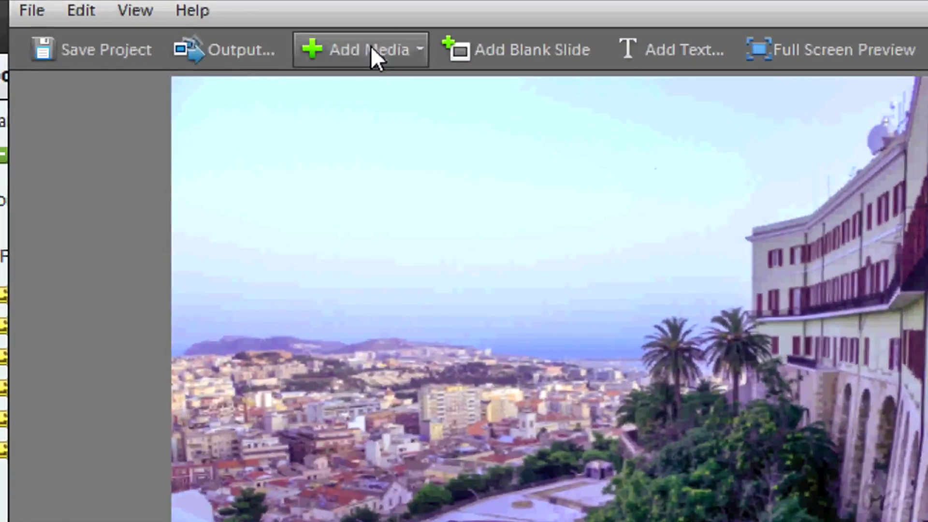
Add Kalimba.mp3 from the sample music folder as the slideshow's audio track.
left_click(281, 18)
left_click(402, 172)
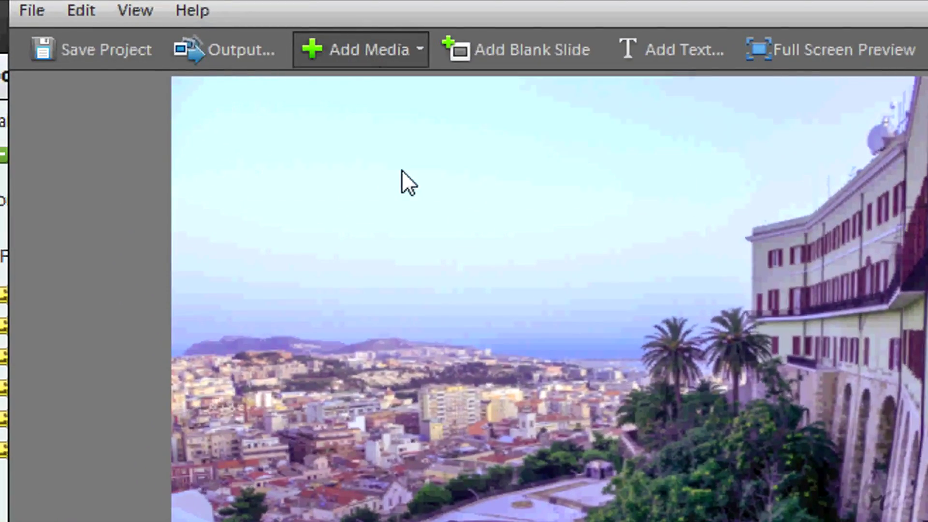
double_click(330, 273)
left_click(313, 246)
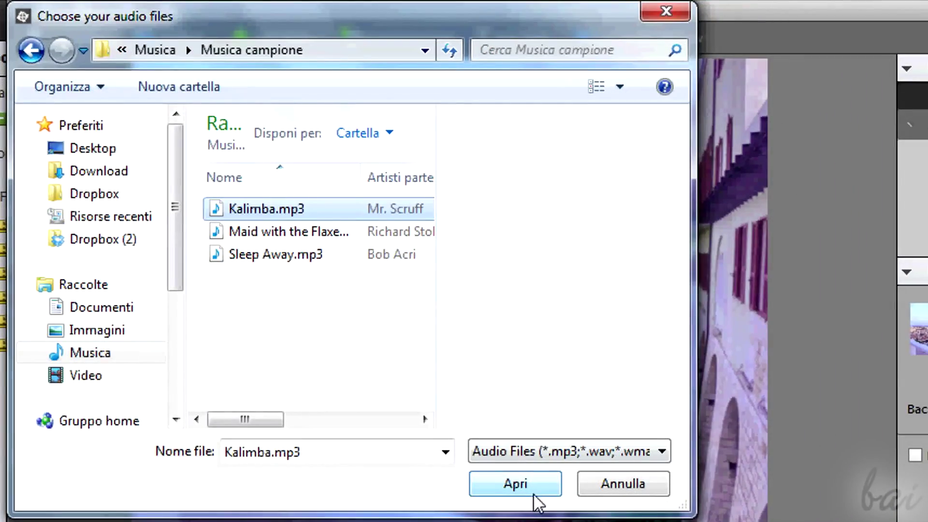
left_click(535, 489)
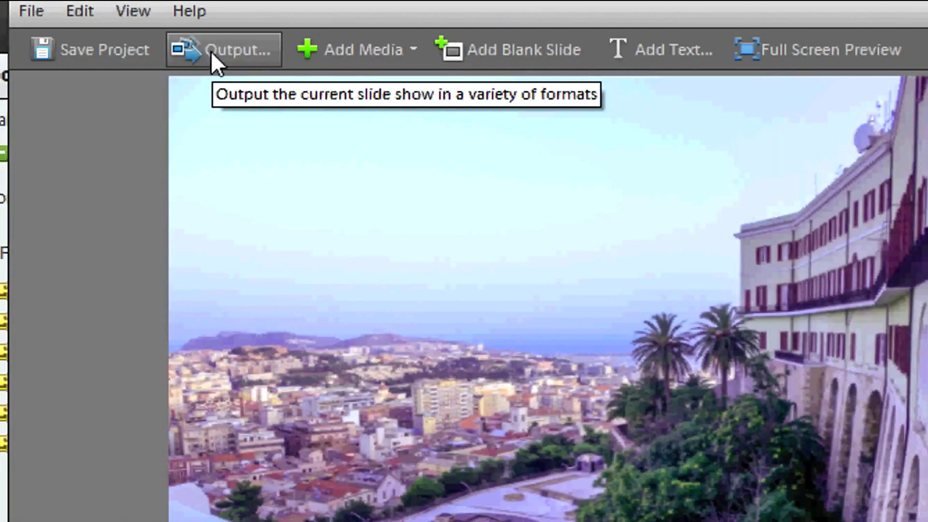
Bring up the slideshow Output dialog for a Movie File (.wmv) and open its slide size choices.
left_click(210, 51)
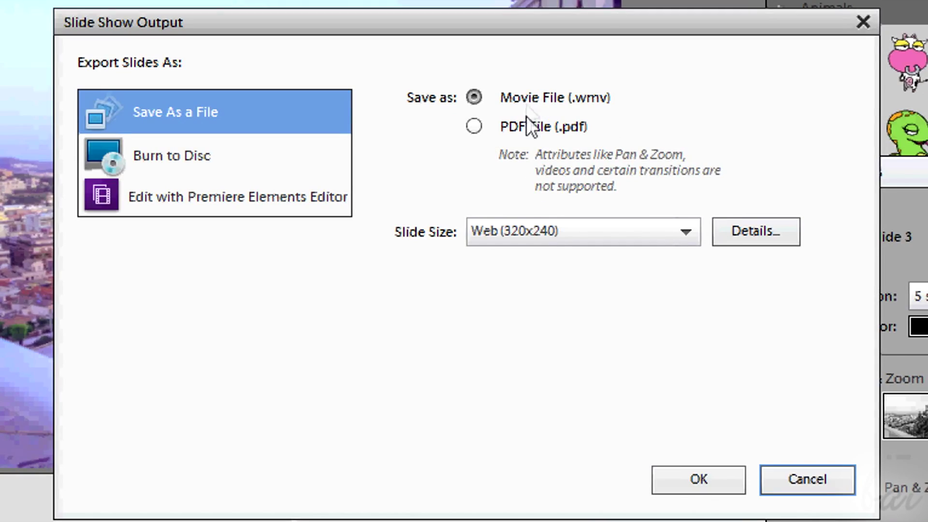
left_click(554, 231)
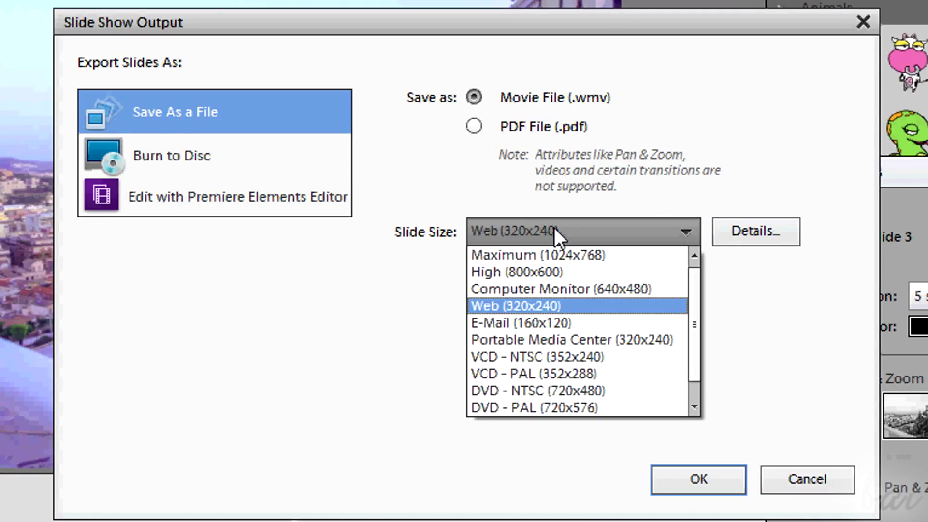